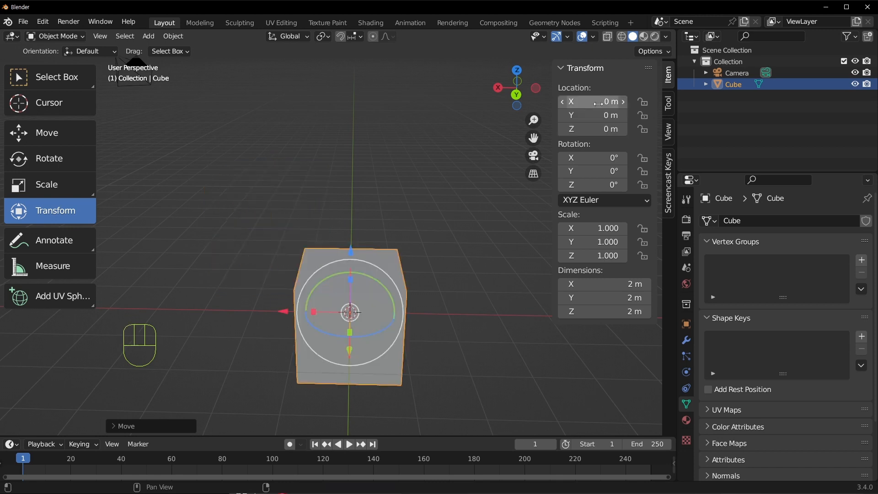
In Edit Mode, select the cube's whole mesh, move it about 4.38 m along global X, and return to Object Mode.
{"action": "middle_click_drag", "start_coordinate": [398, 284], "coordinate": [414, 204], "text": "shift"}
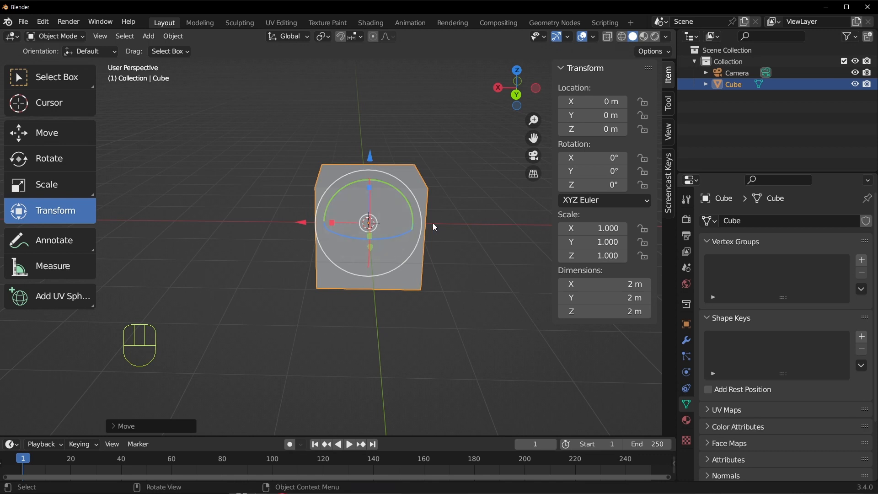
{"action": "key", "text": "Tab"}
{"action": "left_click", "coordinate": [462, 221]}
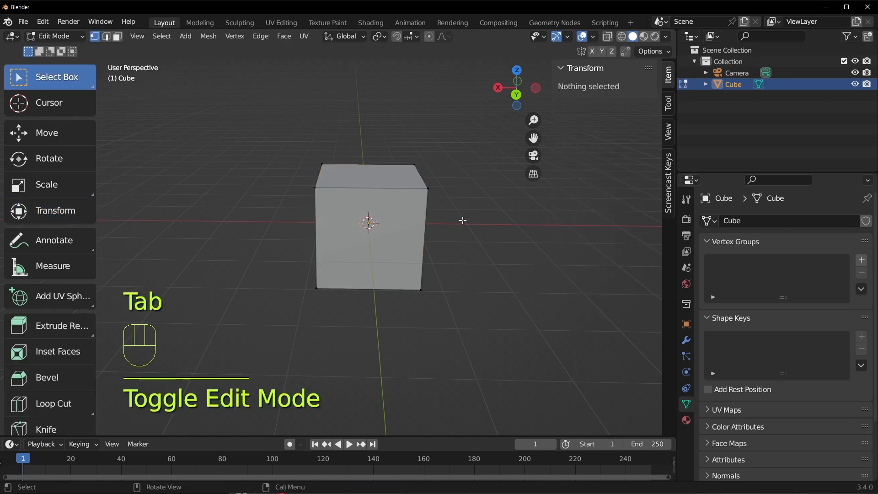
{"action": "key", "text": "a"}
{"action": "middle_click_drag", "start_coordinate": [405, 223], "coordinate": [425, 230]}
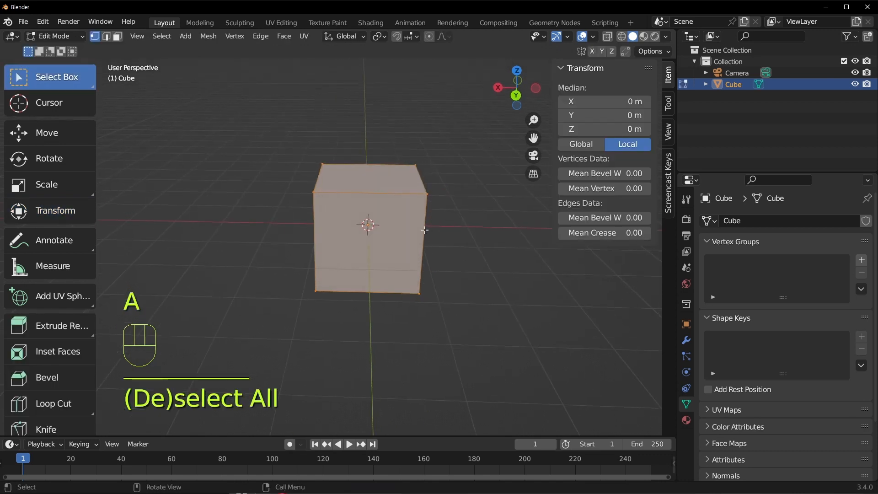
{"action": "key", "text": "g"}
{"action": "key", "text": "x"}
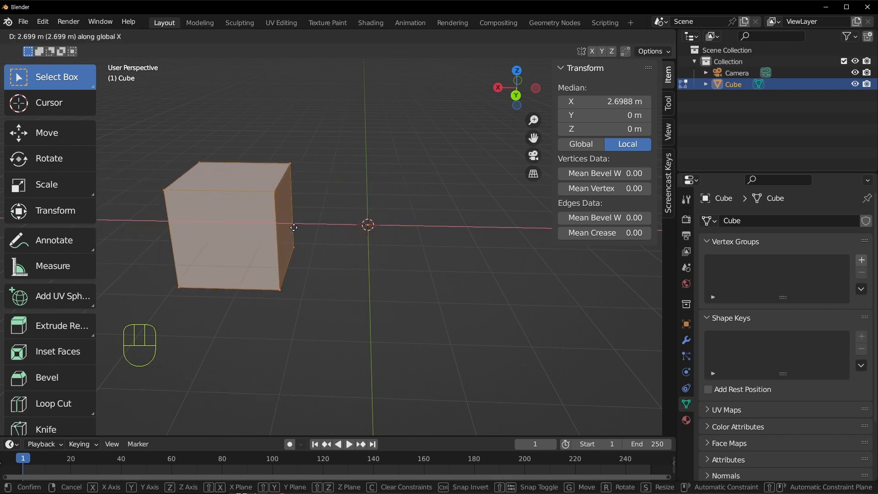
{"action": "left_click", "coordinate": [214, 220]}
{"action": "key", "text": "Tab"}
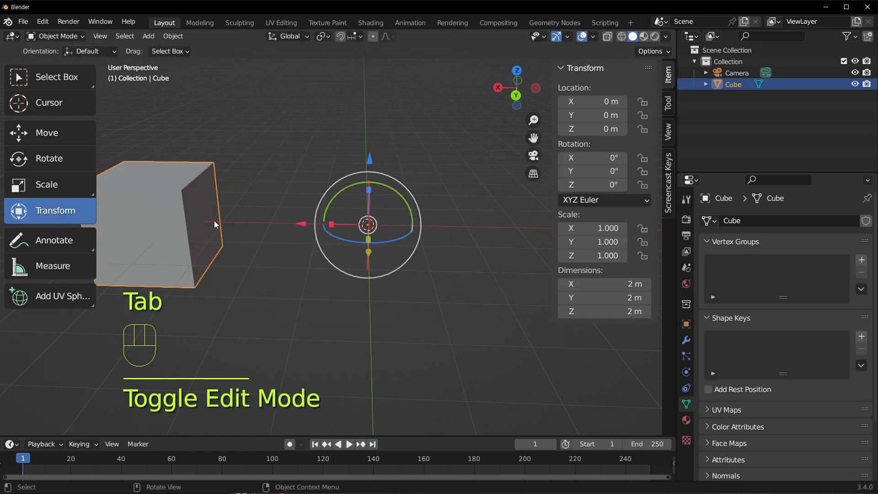
{"action": "left_click", "coordinate": [229, 206]}
{"action": "left_click", "coordinate": [191, 202]}
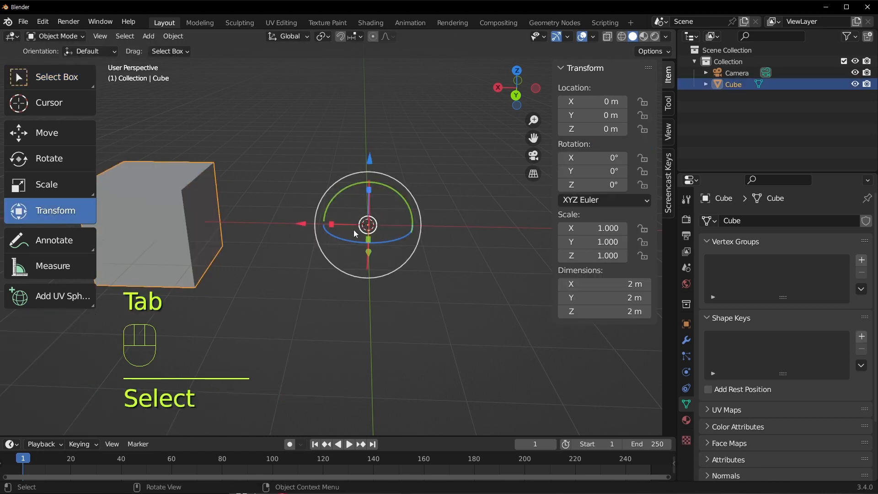
{"action": "middle_click_drag", "start_coordinate": [377, 213], "coordinate": [436, 314], "text": "shift"}
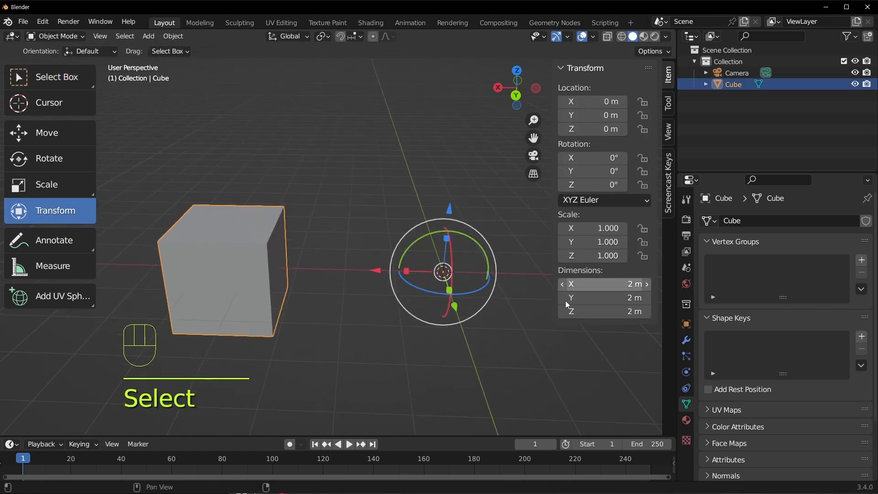
{"action": "scroll", "coordinate": [264, 277], "scroll_direction": "down", "scroll_amount": 2, "text": "shift"}
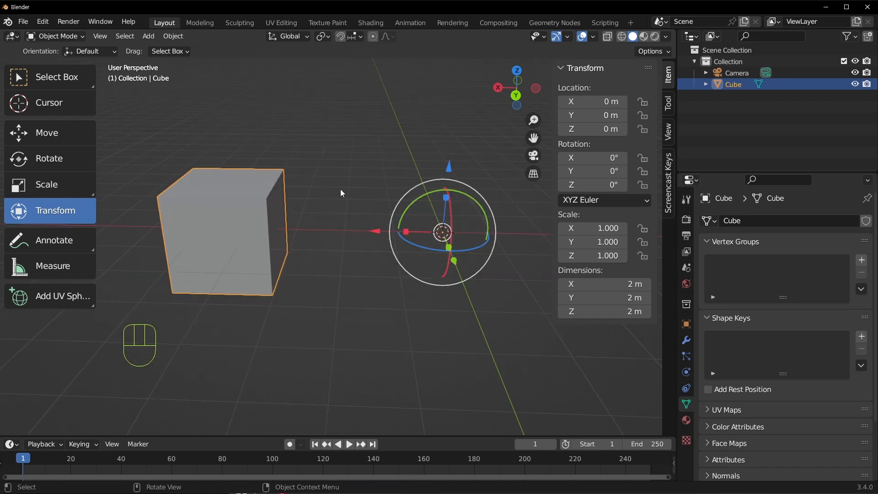
{"action": "left_click", "coordinate": [452, 230]}
{"action": "left_click", "coordinate": [284, 219]}
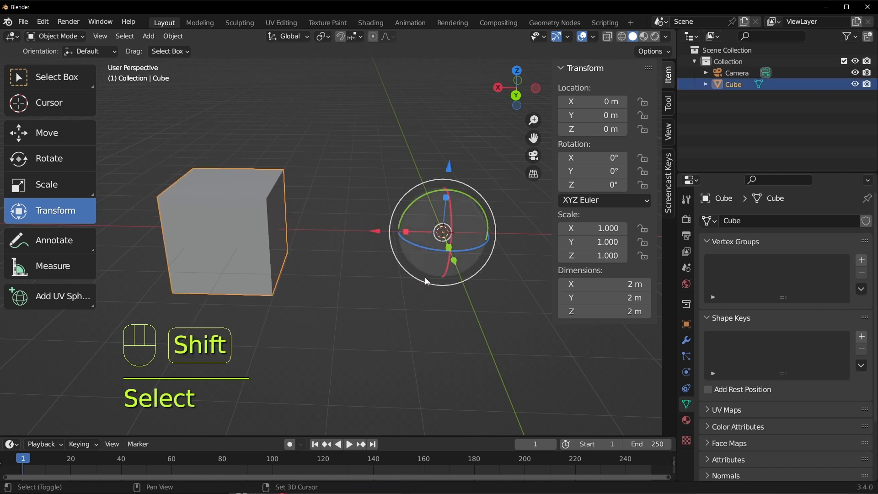
{"action": "middle_click_drag", "start_coordinate": [425, 278], "coordinate": [399, 309], "text": "shift"}
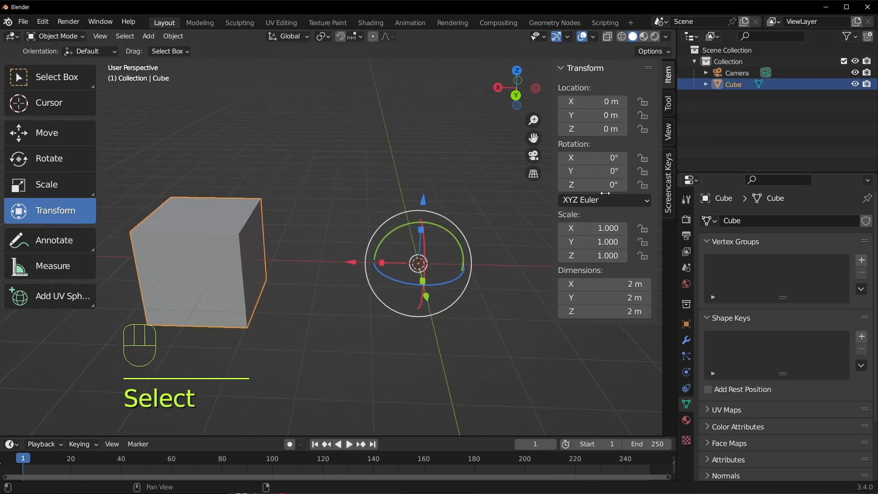
Try shifting the cube object along X, undo it, and move it freely to about X 1.90, Y -0.31, Z 0.94 m.
{"action": "left_click_drag", "start_coordinate": [608, 103], "coordinate": [650, 103]}
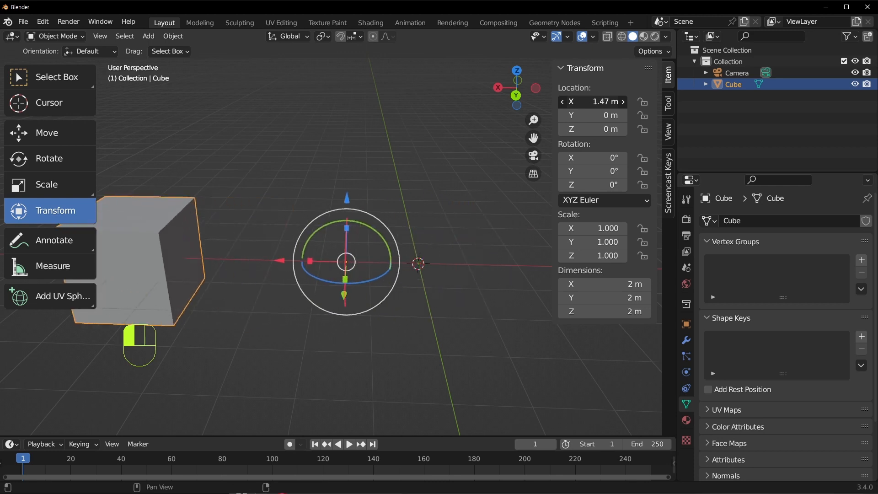
{"action": "key", "text": "ctrl+z"}
{"action": "key", "text": "g"}
{"action": "left_click", "coordinate": [387, 177]}
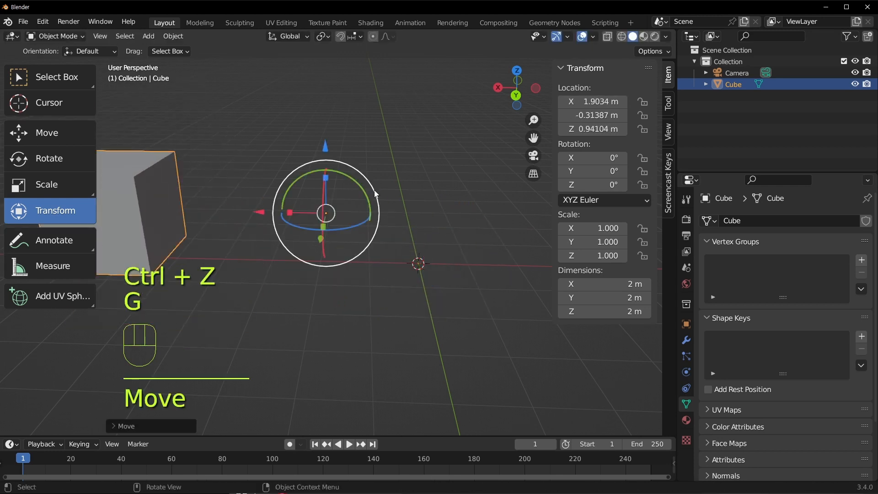
{"action": "left_click", "coordinate": [155, 196]}
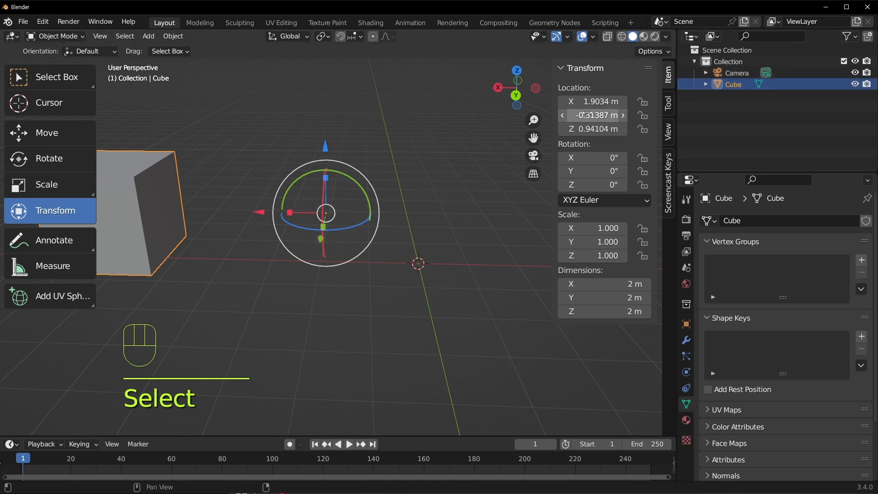
Set the cube object's X, Y and Z location to 0.
{"action": "left_click_drag", "start_coordinate": [592, 101], "coordinate": [592, 129]}
{"action": "type", "text": "0"}
{"action": "key", "text": "Return"}
{"action": "left_click", "coordinate": [243, 213]}
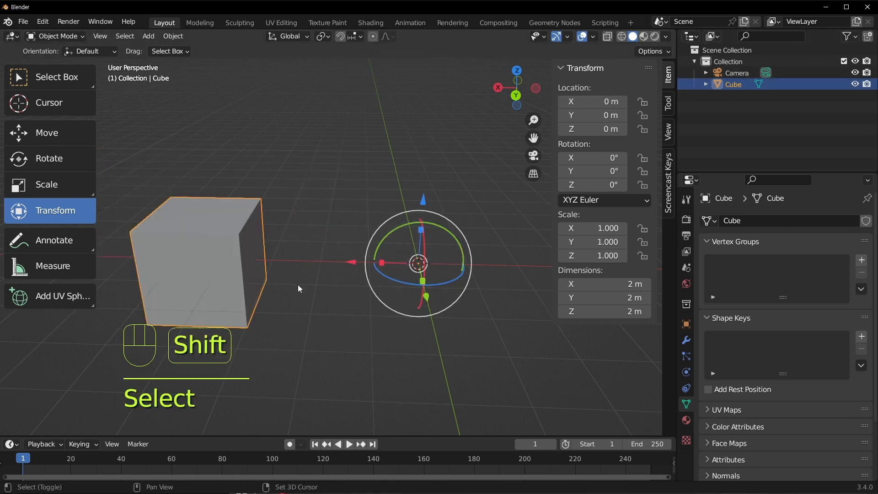
In Edit Mode, set the local median X of the fully selected cube mesh to 3 m.
{"action": "middle_click_drag", "start_coordinate": [298, 289], "coordinate": [413, 265], "text": "shift"}
{"action": "key", "text": "Tab"}
{"action": "middle_click_drag", "start_coordinate": [561, 109], "coordinate": [551, 108], "text": "shift"}
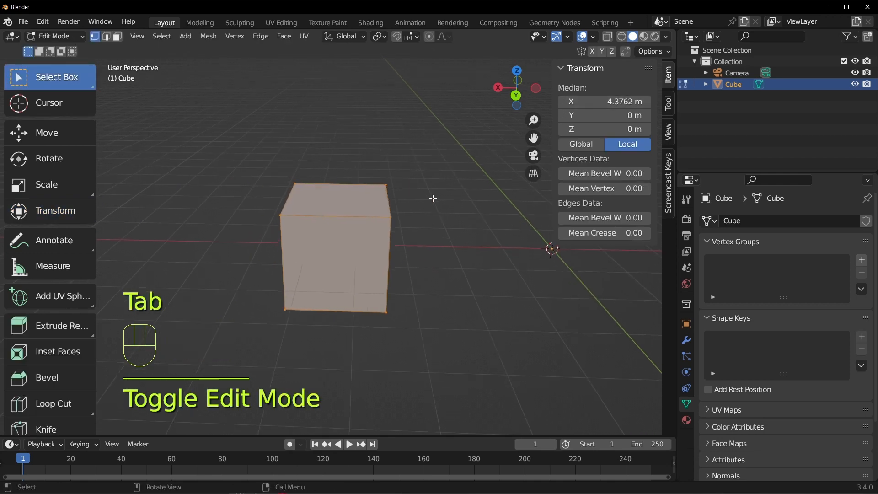
{"action": "left_click", "coordinate": [615, 103]}
{"action": "type", "text": "3"}
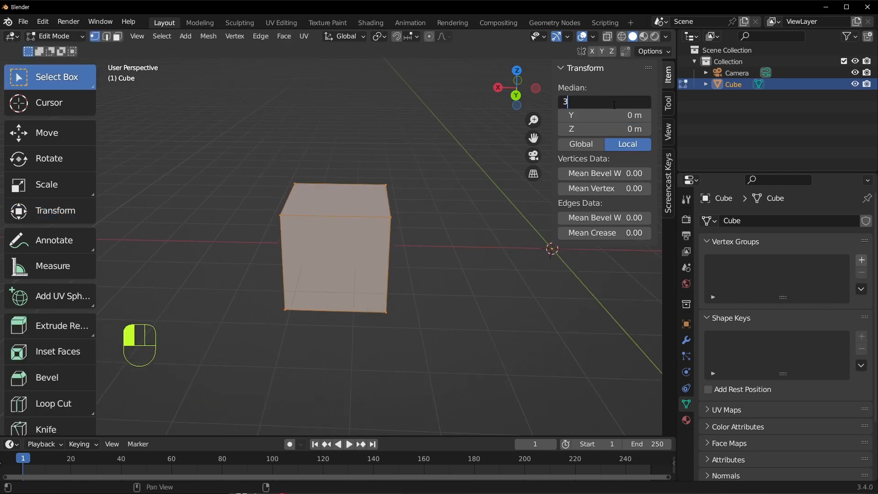
{"action": "key", "text": "Return"}
{"action": "middle_click_drag", "start_coordinate": [489, 356], "coordinate": [357, 352], "text": "shift"}
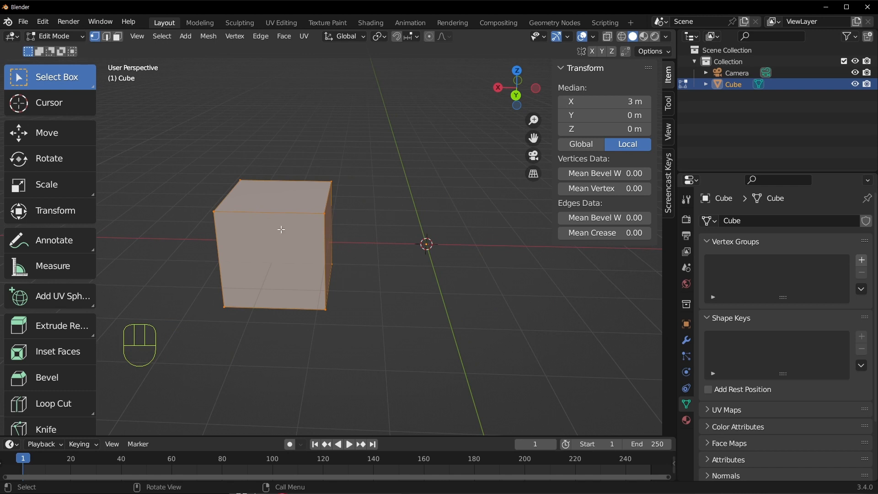
Examine the local coordinates of the cube's individual corner vertices and of its front top edge.
{"action": "left_click", "coordinate": [326, 188]}
{"action": "left_click", "coordinate": [240, 183]}
{"action": "left_click", "coordinate": [217, 214]}
{"action": "left_click", "coordinate": [225, 307]}
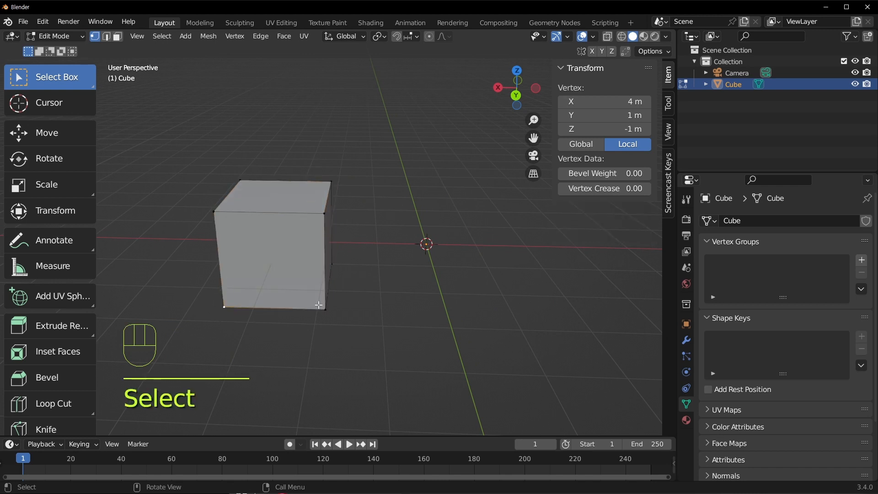
{"action": "left_click", "coordinate": [321, 306]}
{"action": "left_click", "coordinate": [323, 216]}
{"action": "left_click", "coordinate": [333, 187]}
{"action": "middle_click_drag", "start_coordinate": [371, 229], "coordinate": [302, 215]}
{"action": "left_click", "coordinate": [257, 171]}
{"action": "left_click", "coordinate": [324, 156]}
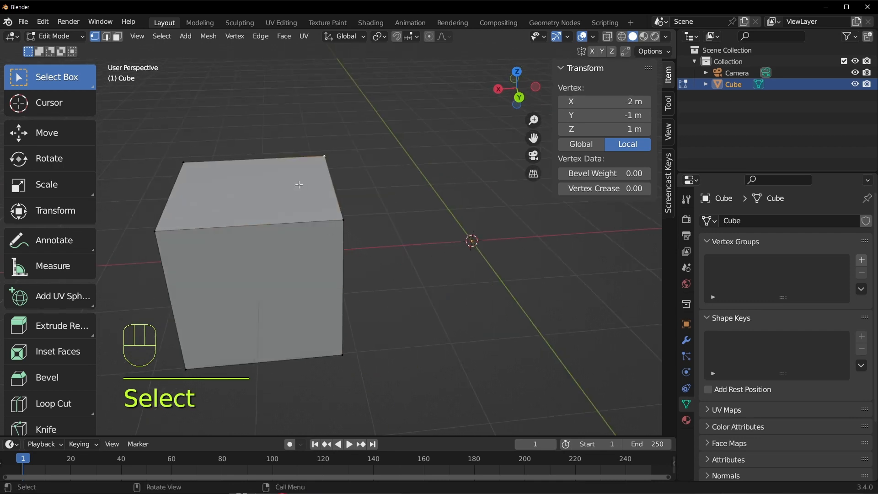
{"action": "key", "text": "2"}
{"action": "left_click", "coordinate": [277, 224]}
{"action": "key", "text": "1"}
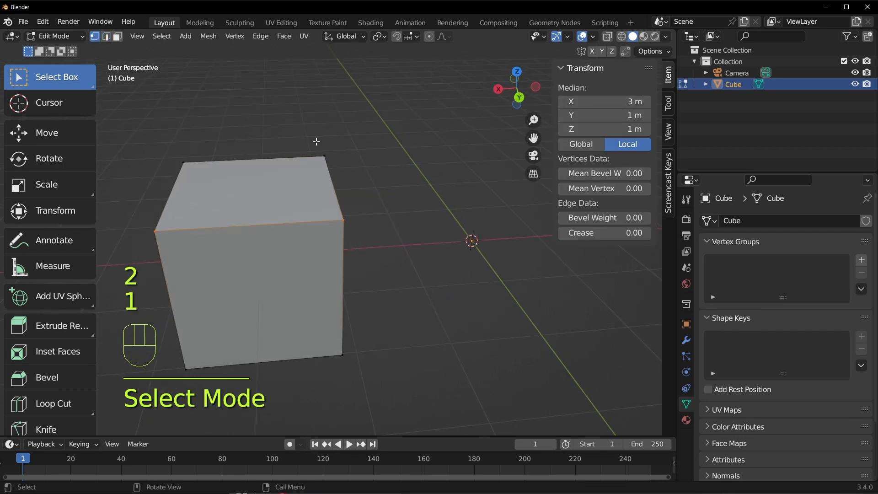
Try changing the coordinates of one of the cube's rear top corner vertices, and undo the change.
{"action": "left_click", "coordinate": [325, 156]}
{"action": "left_click_drag", "start_coordinate": [591, 101], "coordinate": [609, 121]}
{"action": "key", "text": "ctrl+z"}
{"action": "key", "text": "ctrl+z"}
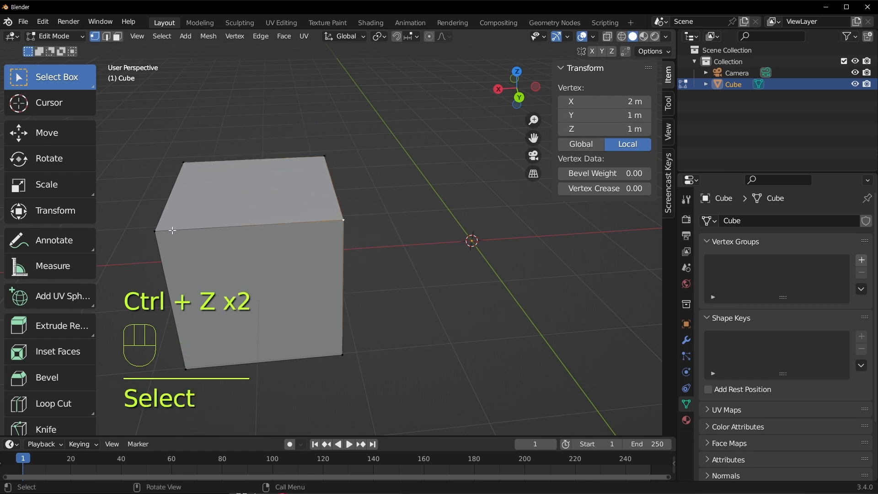
Deselect all of the cube's vertices and return to Object Mode.
{"action": "left_click", "coordinate": [240, 155]}
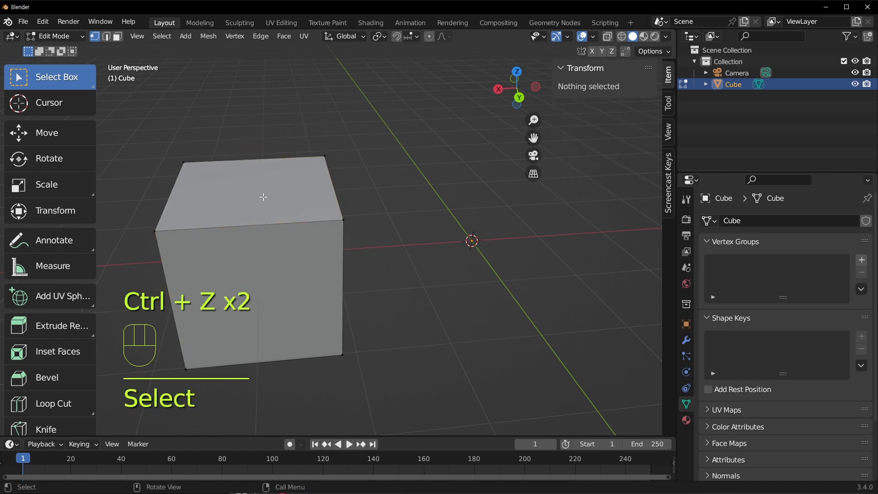
{"action": "key", "text": "Tab"}
{"action": "middle_click_drag", "start_coordinate": [362, 243], "coordinate": [393, 269], "text": "shift"}
{"action": "scroll", "coordinate": [397, 256], "scroll_direction": "down", "scroll_amount": 4}
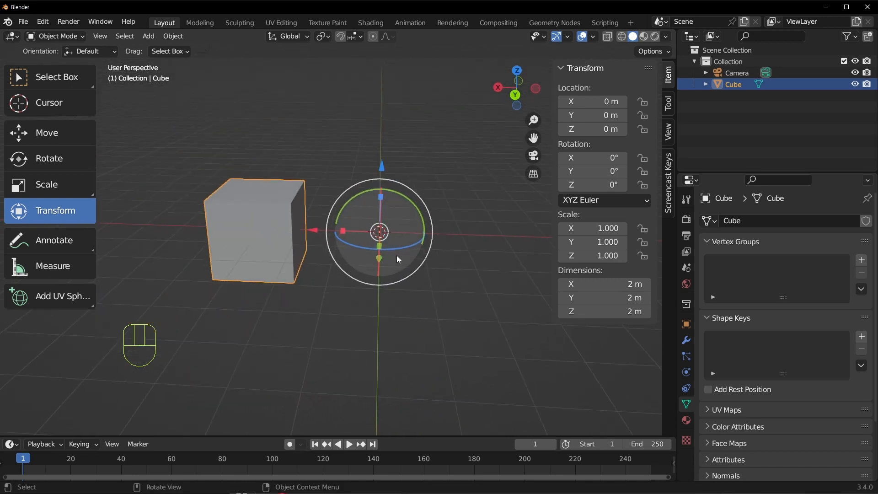
{"action": "scroll", "coordinate": [397, 256], "scroll_direction": "up", "scroll_amount": 3}
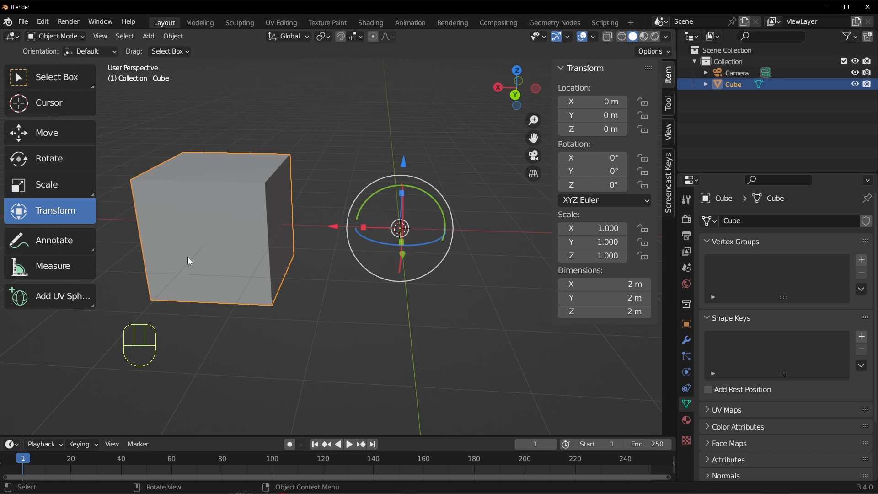
{"action": "middle_click_drag", "start_coordinate": [367, 170], "coordinate": [364, 183]}
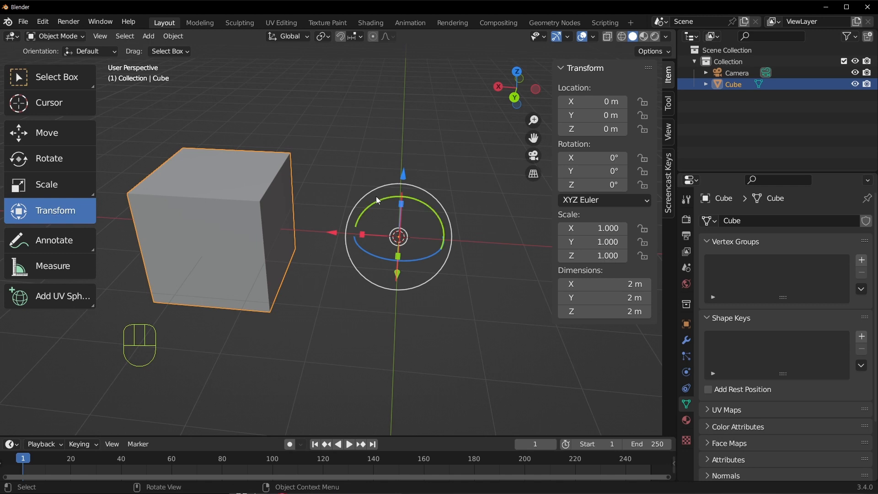
{"action": "middle_click_drag", "start_coordinate": [376, 197], "coordinate": [330, 199]}
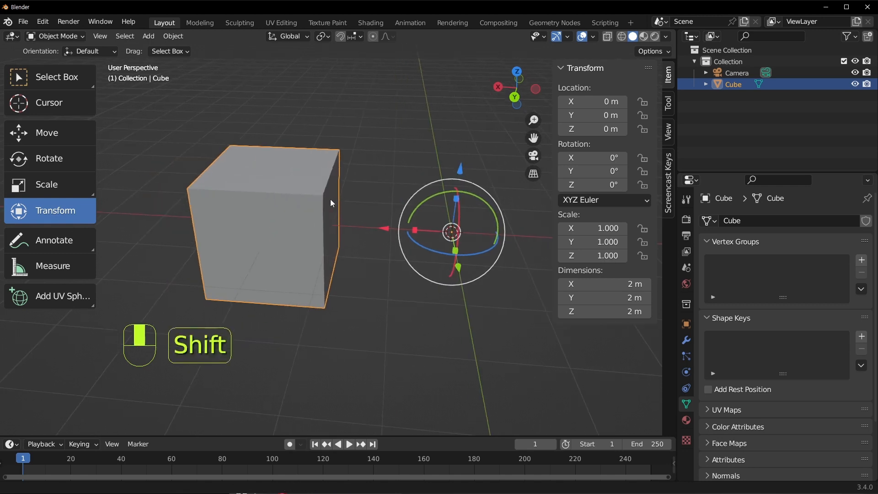
Move the cube object about 3.06 m along global X.
{"action": "key", "text": "g"}
{"action": "key", "text": "x"}
{"action": "left_click", "coordinate": [171, 61]}
Set the cube's origin to the 3D cursor, keeping the cube selected.
{"action": "left_click", "coordinate": [175, 36]}
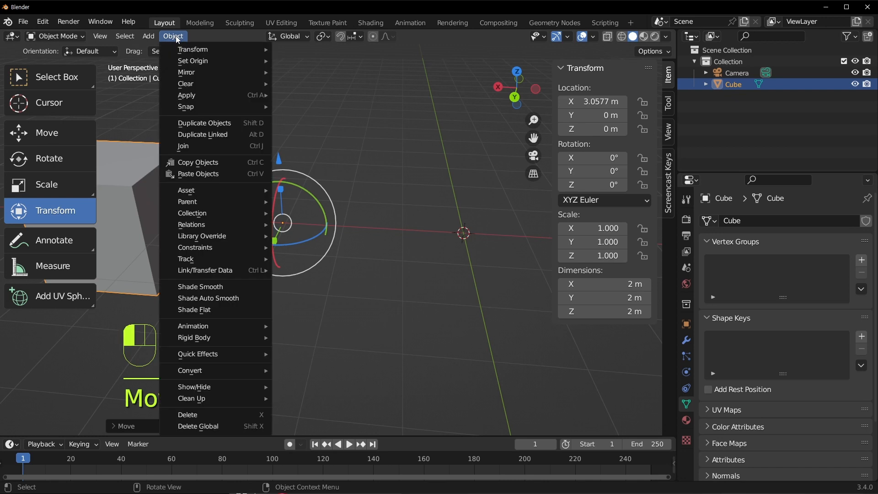
{"action": "mouse_move", "coordinate": [193, 63]}
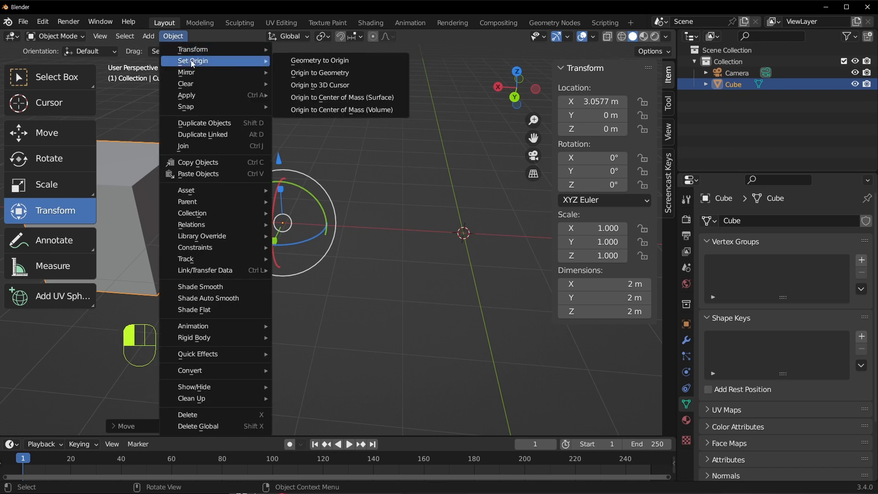
{"action": "left_click", "coordinate": [347, 90]}
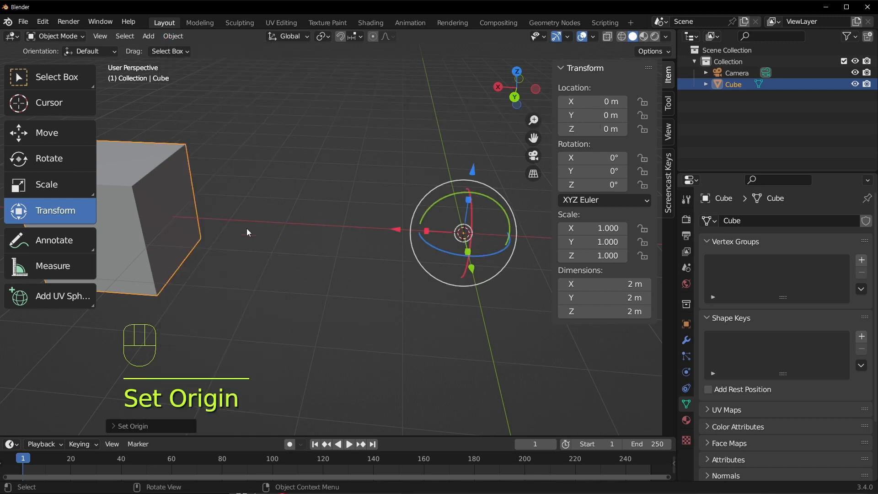
{"action": "left_click", "coordinate": [219, 225]}
{"action": "left_click", "coordinate": [185, 219]}
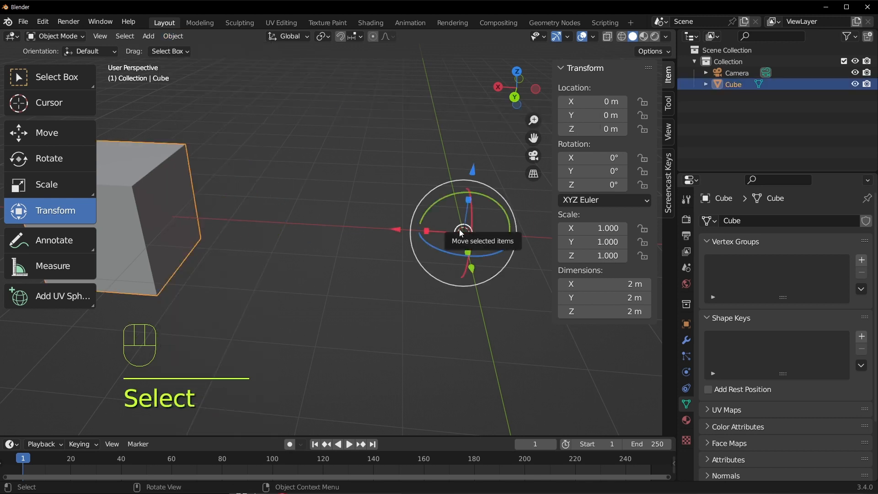
Set the cube's origin to the center of its geometry and reselect the cube.
{"action": "middle_click_drag", "start_coordinate": [197, 200], "coordinate": [361, 229], "text": "shift"}
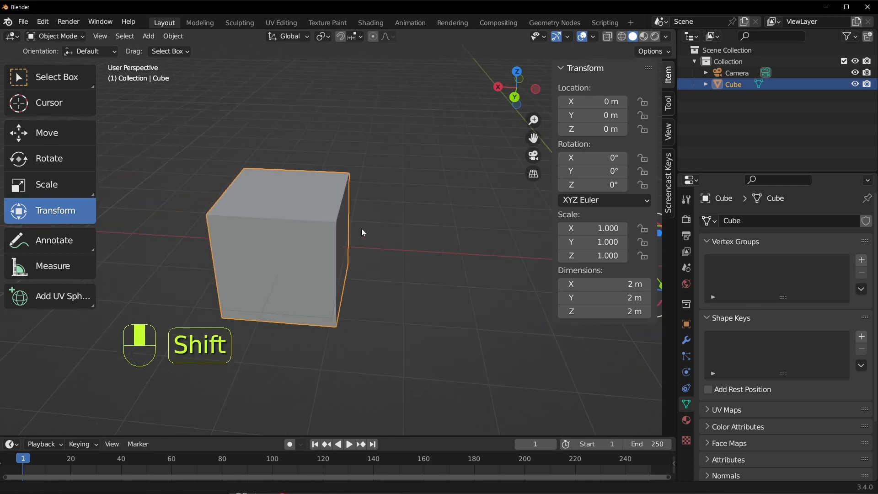
{"action": "left_click", "coordinate": [320, 210]}
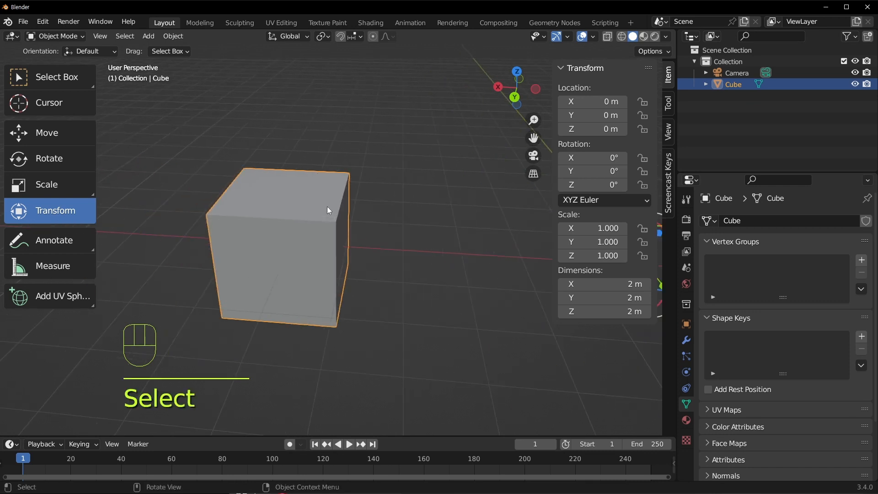
{"action": "middle_click_drag", "start_coordinate": [447, 227], "coordinate": [402, 213], "text": "shift"}
{"action": "left_click", "coordinate": [174, 36]}
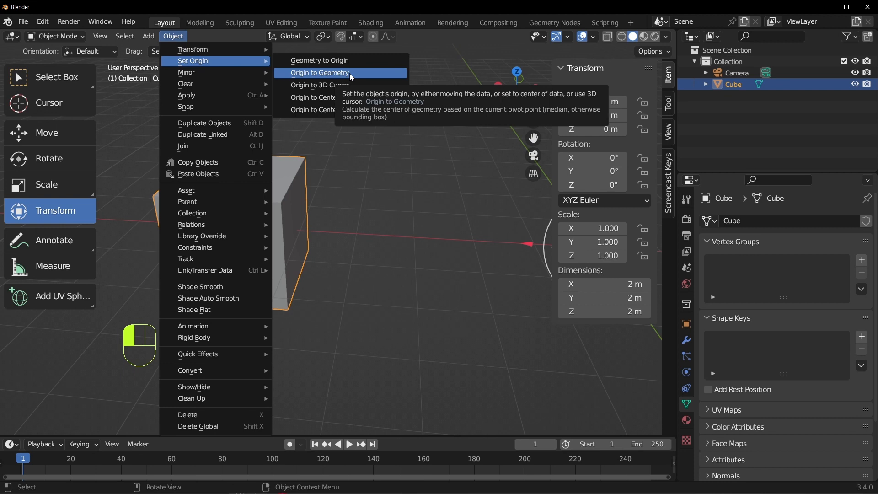
{"action": "left_click", "coordinate": [349, 73]}
{"action": "left_click", "coordinate": [353, 207]}
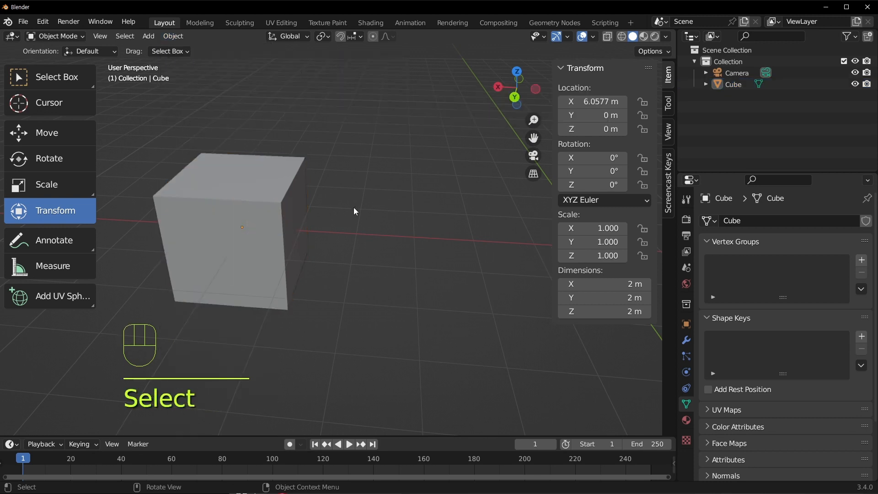
{"action": "left_click", "coordinate": [268, 236]}
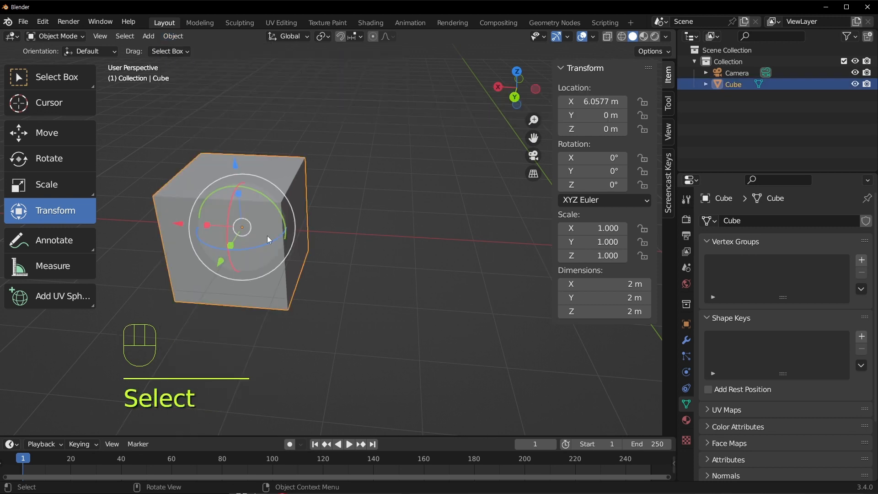
Set the cube's X location to 3 m and set its origin to the 3D cursor.
{"action": "left_click", "coordinate": [594, 100]}
{"action": "type", "text": "3"}
{"action": "key", "text": "Return"}
{"action": "middle_click_drag", "start_coordinate": [421, 246], "coordinate": [274, 243], "text": "shift"}
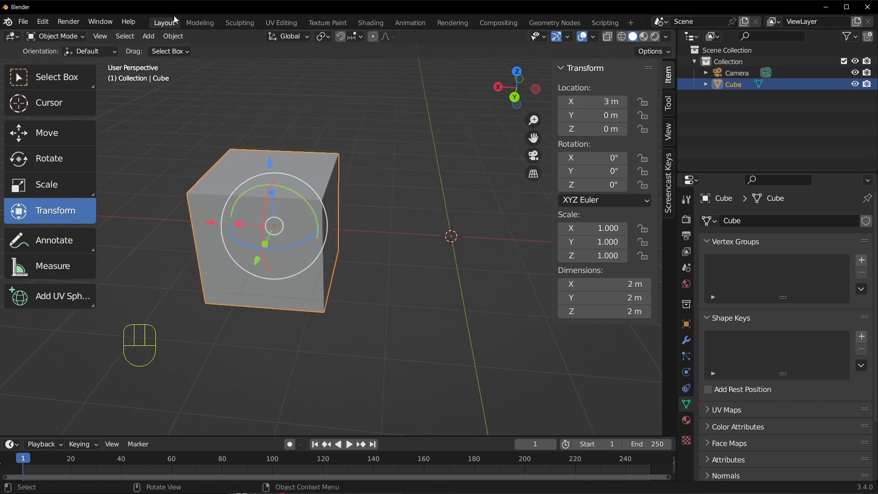
{"action": "left_click", "coordinate": [173, 35]}
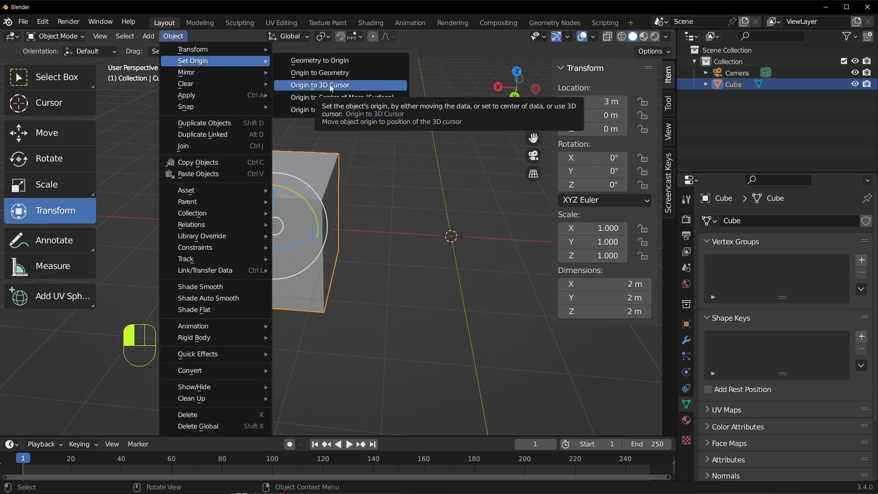
{"action": "left_click", "coordinate": [331, 86]}
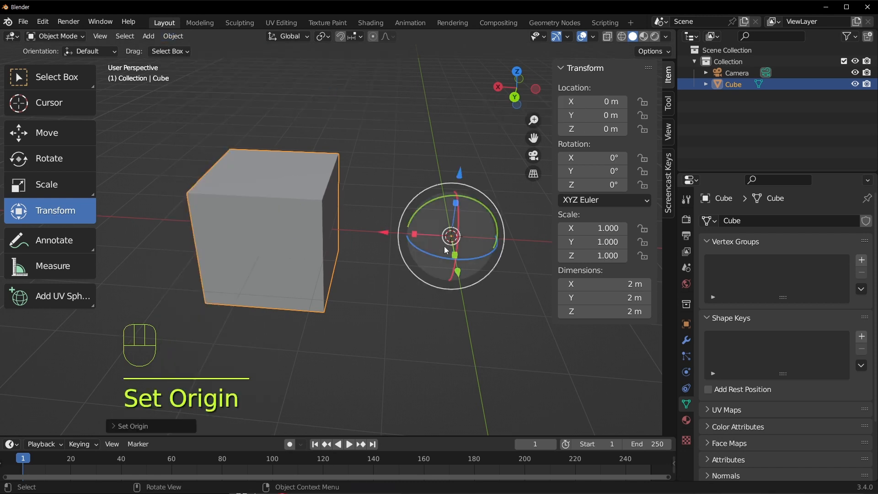
Move the cube's geometry to its origin with Geometry to Origin.
{"action": "left_click", "coordinate": [180, 35]}
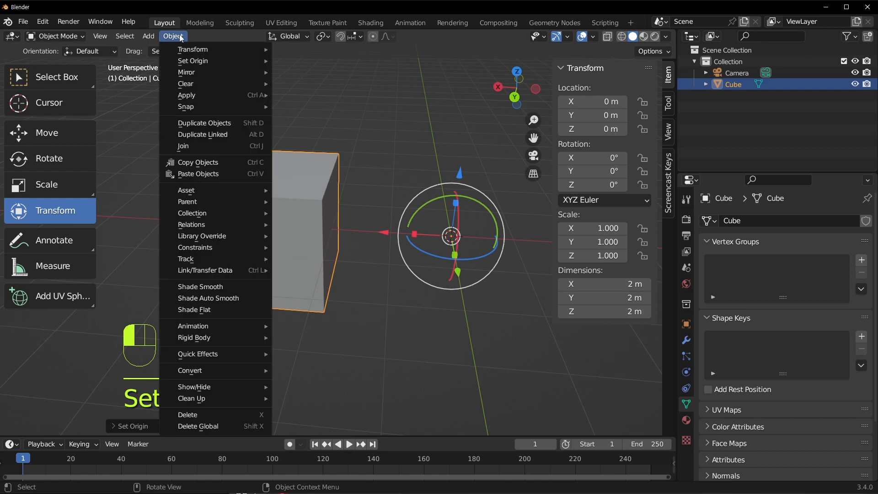
{"action": "mouse_move", "coordinate": [198, 63]}
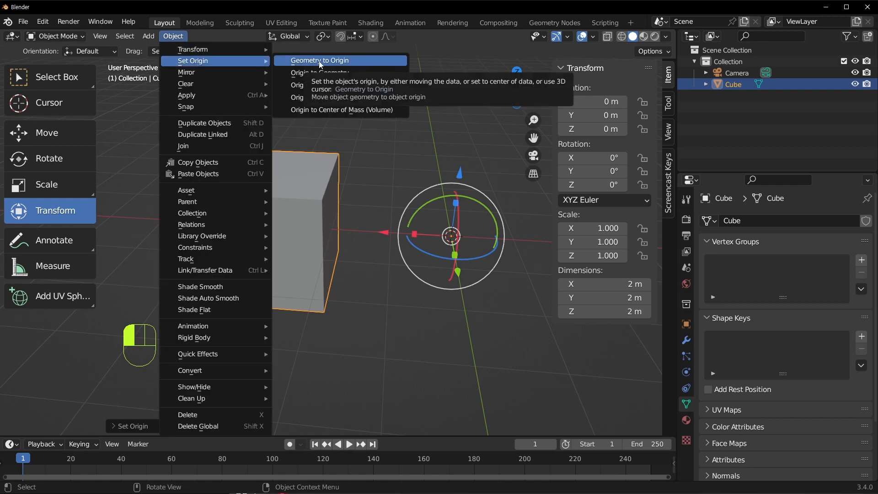
{"action": "left_click", "coordinate": [274, 213]}
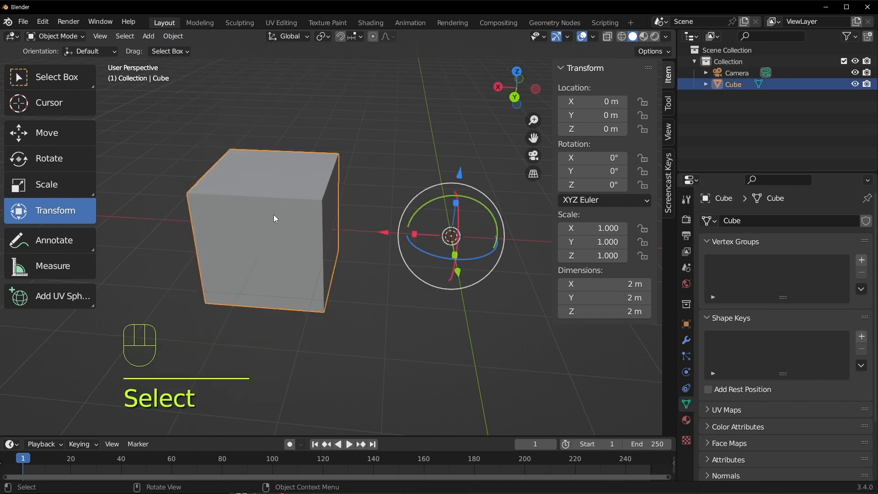
{"action": "left_click", "coordinate": [179, 36]}
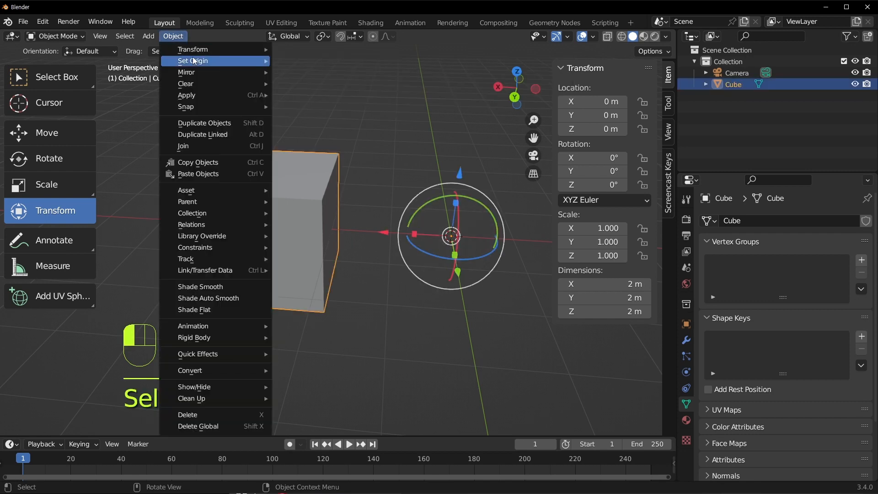
{"action": "mouse_move", "coordinate": [244, 60]}
{"action": "left_click", "coordinate": [300, 59]}
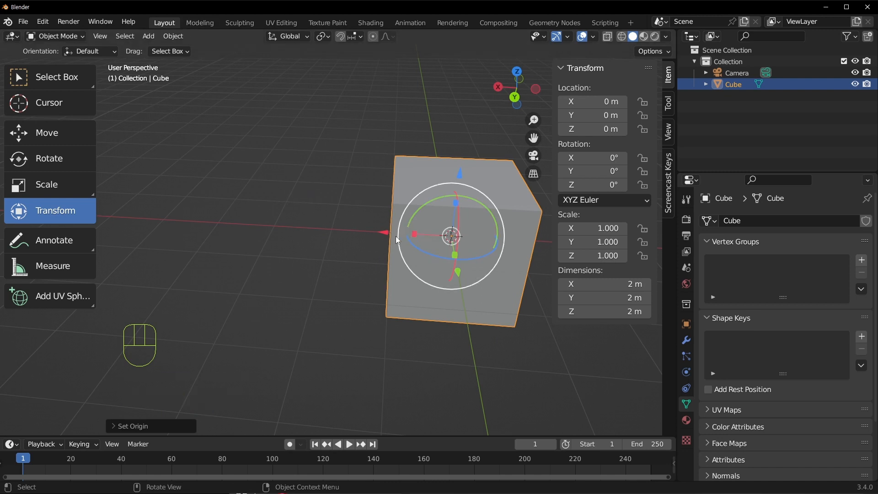
Assign the Shift C shortcut to the Geometry to Origin option of Set Origin.
{"action": "left_click", "coordinate": [182, 40]}
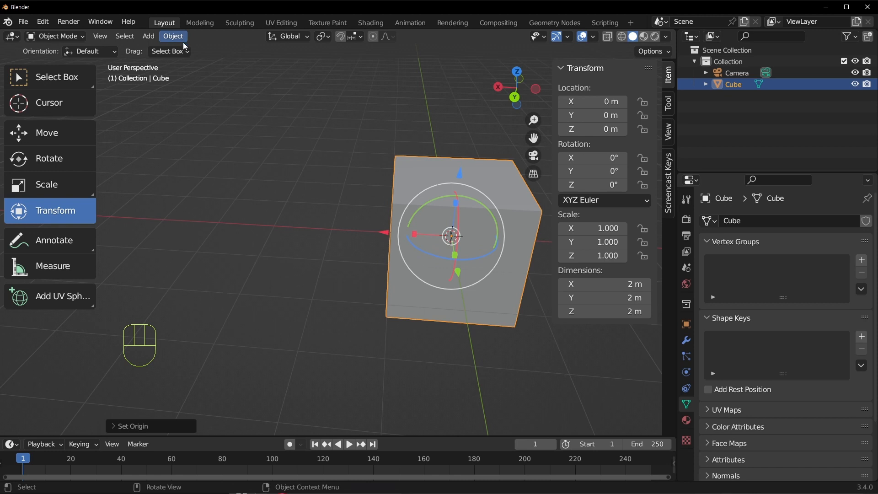
{"action": "left_click", "coordinate": [173, 37]}
{"action": "mouse_move", "coordinate": [202, 61]}
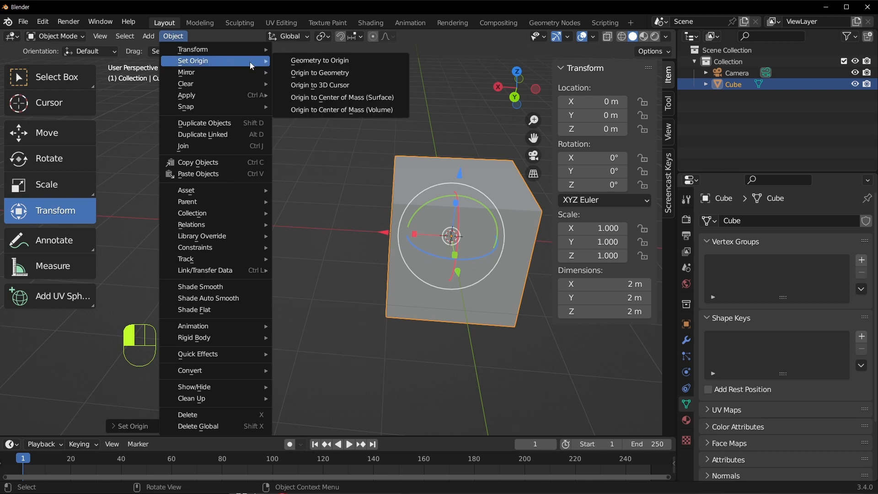
{"action": "right_click", "coordinate": [306, 62]}
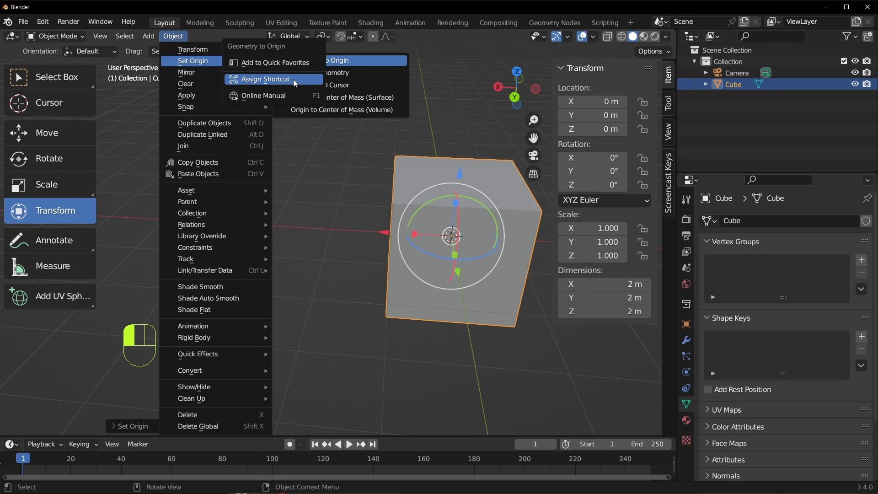
{"action": "left_click", "coordinate": [293, 79]}
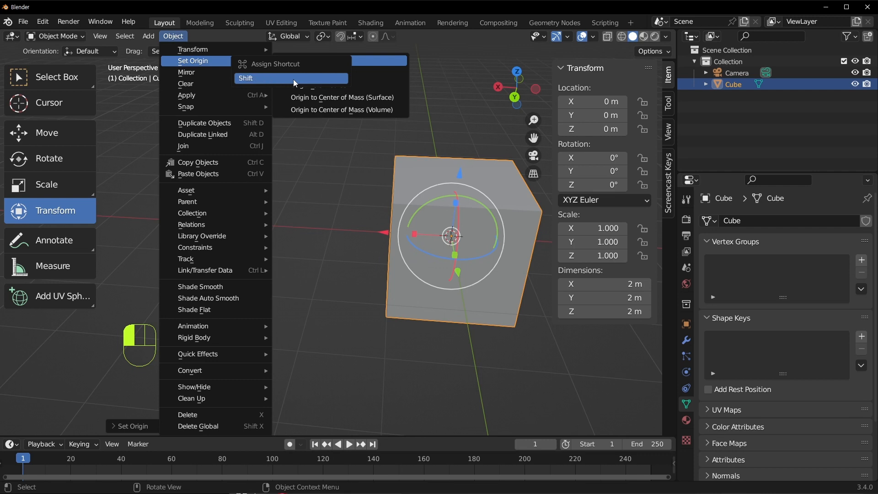
{"action": "key", "text": "shift+c"}
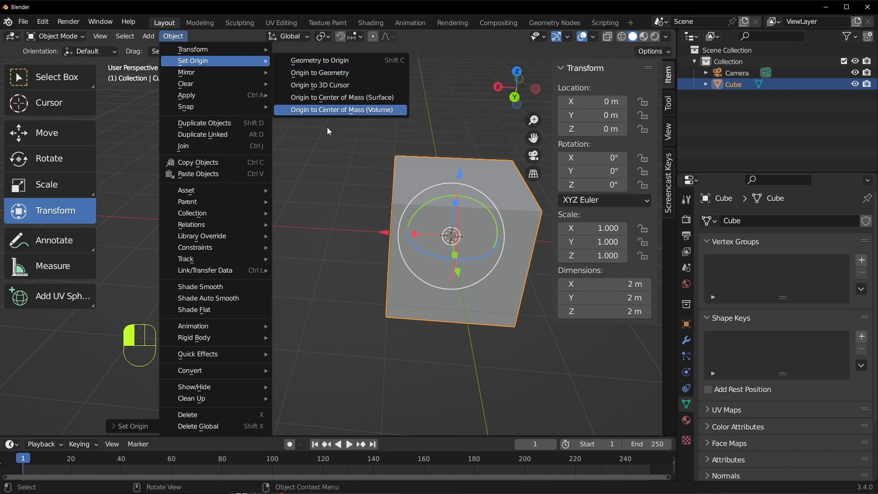
{"action": "left_click", "coordinate": [327, 110]}
Open the keymap preferences and filter the shortcuts by the name "origin".
{"action": "left_click", "coordinate": [42, 22]}
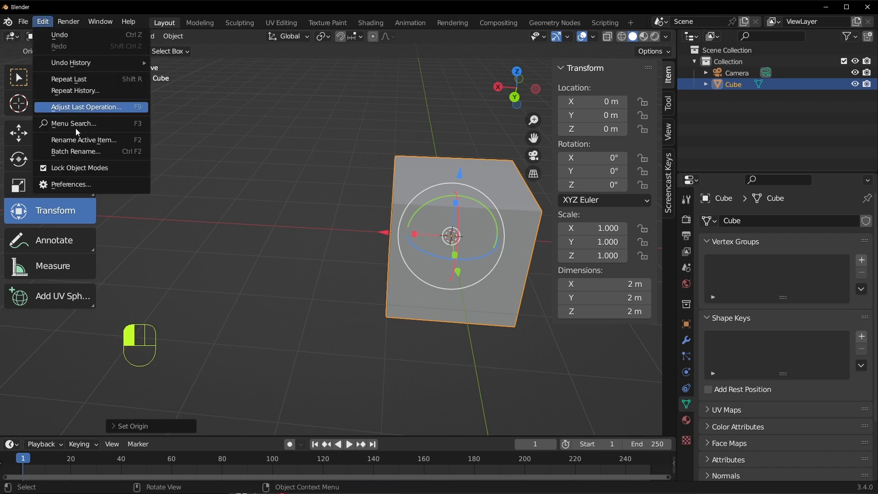
{"action": "left_click", "coordinate": [77, 182]}
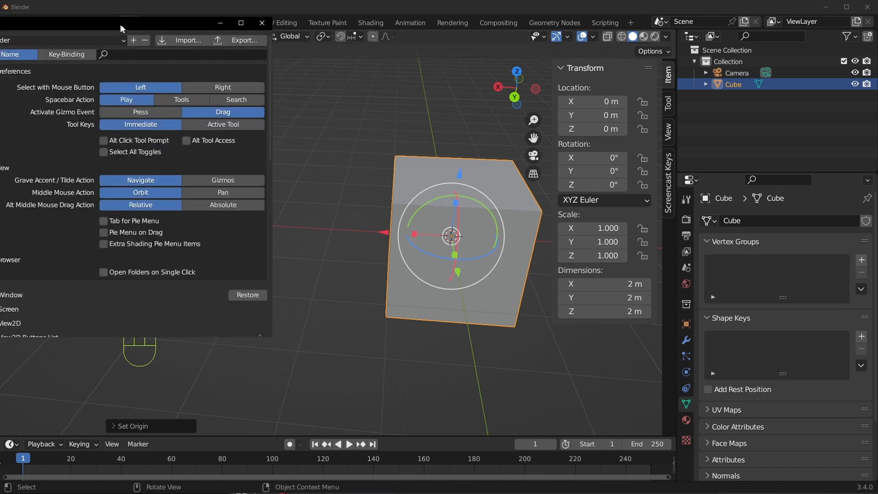
{"action": "left_click_drag", "start_coordinate": [118, 25], "coordinate": [237, 49]}
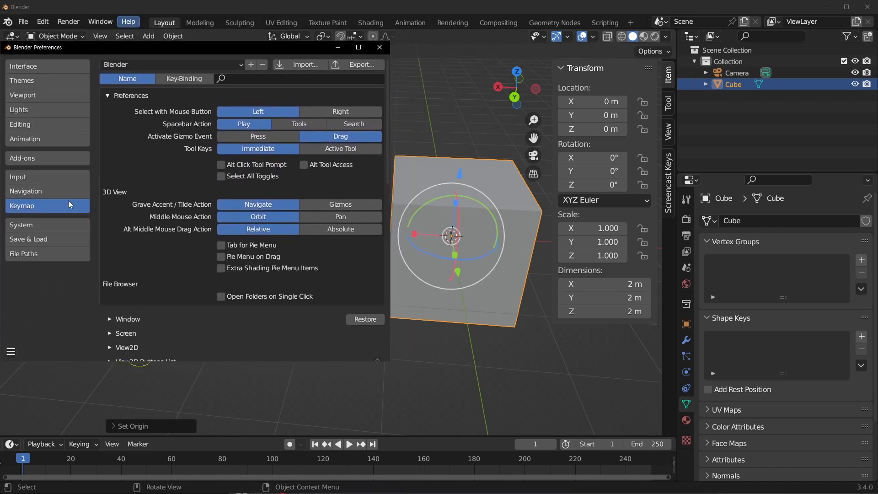
{"action": "left_click", "coordinate": [282, 78]}
{"action": "type", "text": "orig"}
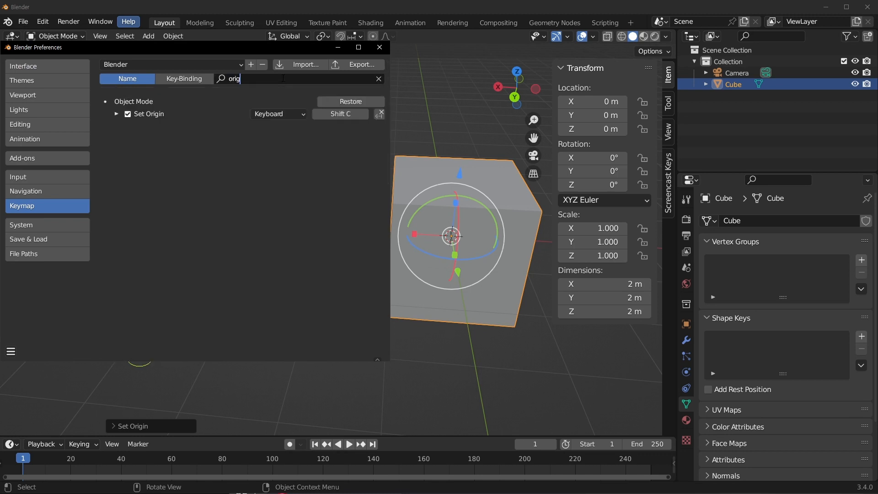
{"action": "type", "text": "in"}
{"action": "key", "text": "Return"}
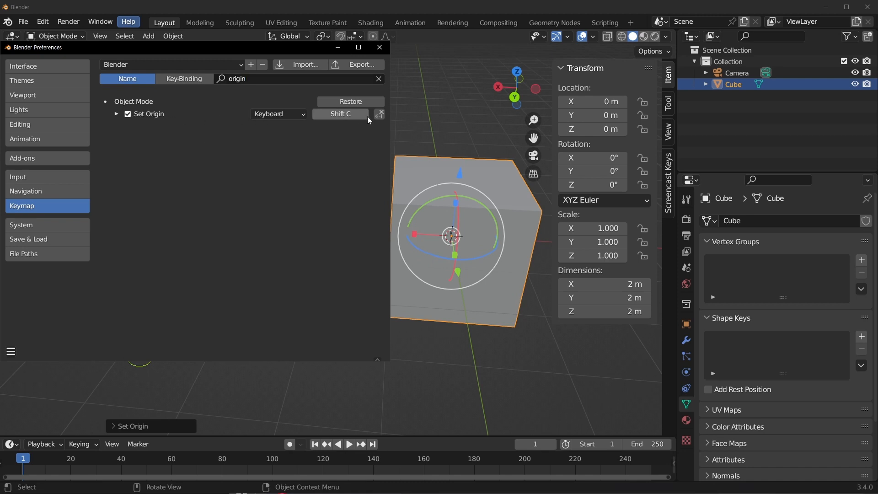
Clear the preset Type from the Set Origin shortcut's settings and save the preferences.
{"action": "left_click", "coordinate": [116, 114]}
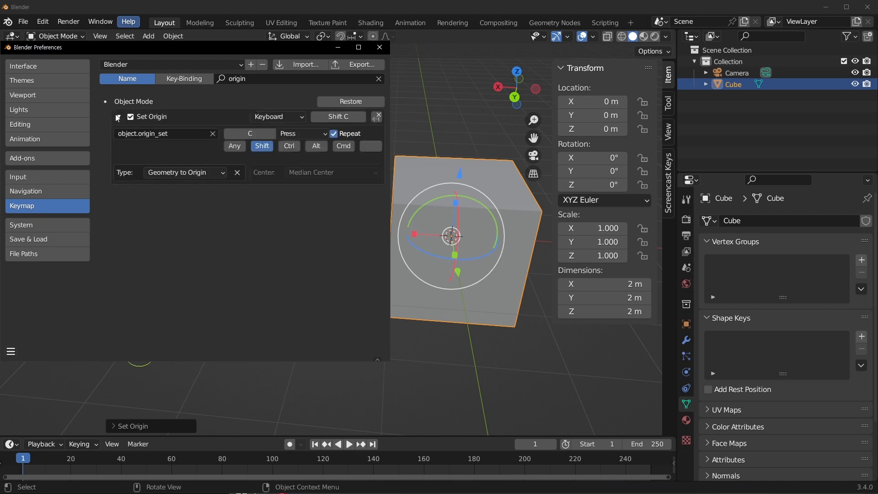
{"action": "left_click", "coordinate": [217, 176]}
{"action": "left_click", "coordinate": [211, 183]}
{"action": "left_click", "coordinate": [216, 172]}
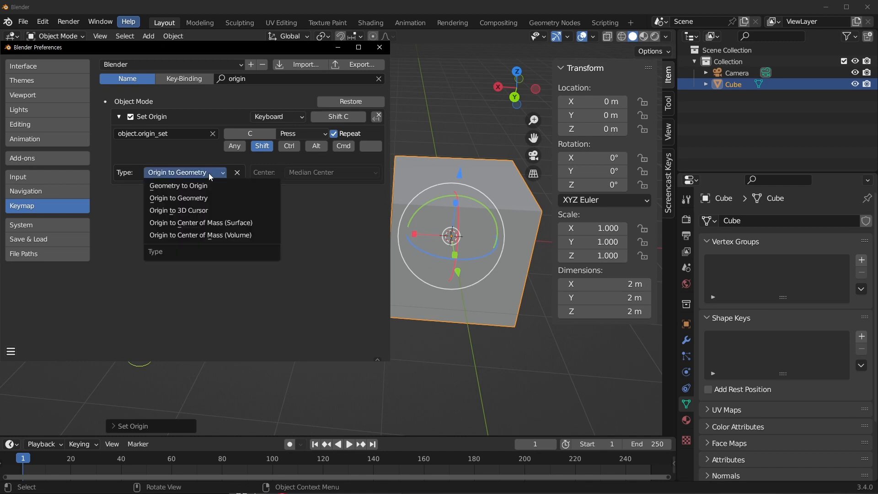
{"action": "left_click", "coordinate": [200, 188]}
{"action": "left_click", "coordinate": [238, 172]}
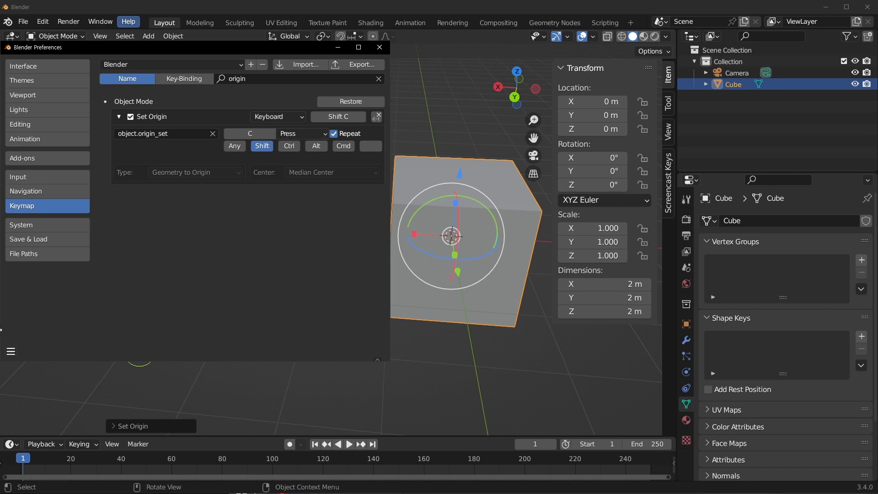
{"action": "left_click", "coordinate": [10, 352]}
{"action": "left_click", "coordinate": [36, 322]}
Check the shortcut listed for the Set Origin options and test Shift C on the cube.
{"action": "left_click", "coordinate": [173, 36]}
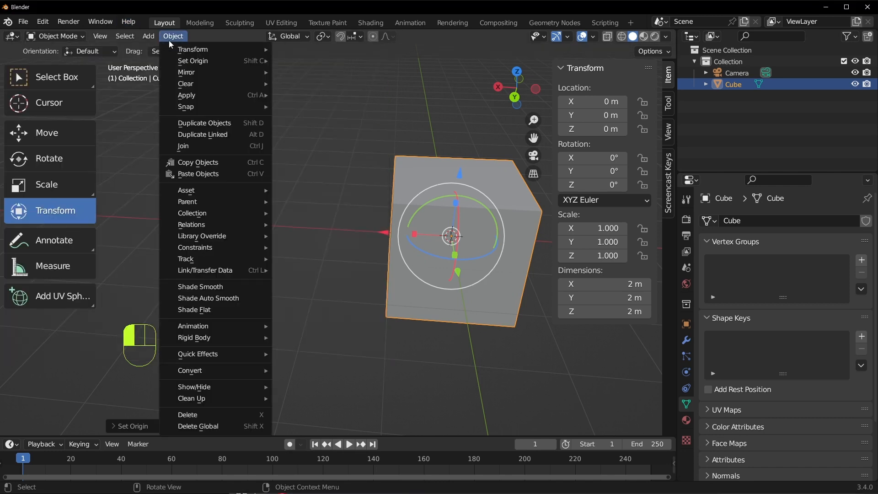
{"action": "mouse_move", "coordinate": [186, 62]}
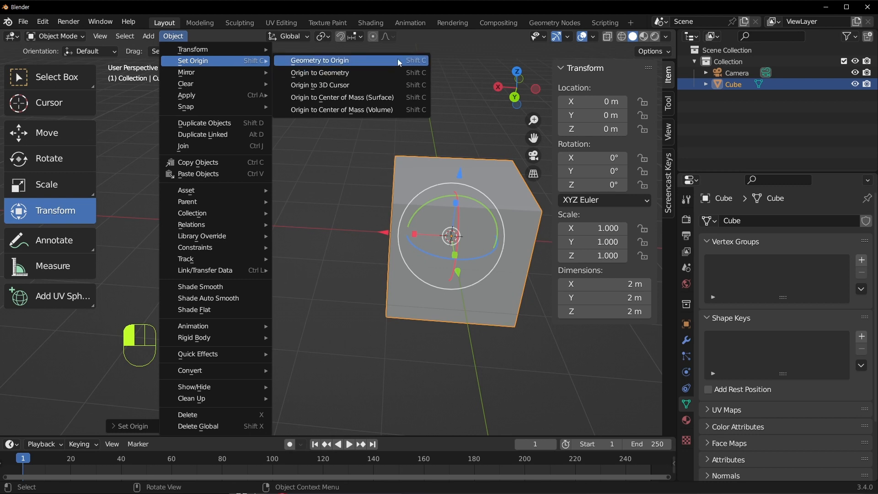
{"action": "left_click", "coordinate": [434, 173]}
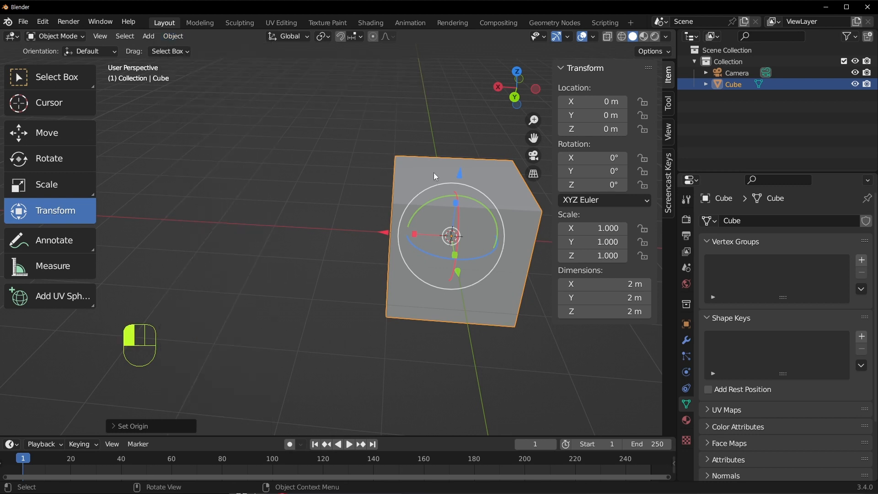
{"action": "key", "text": "shift+c"}
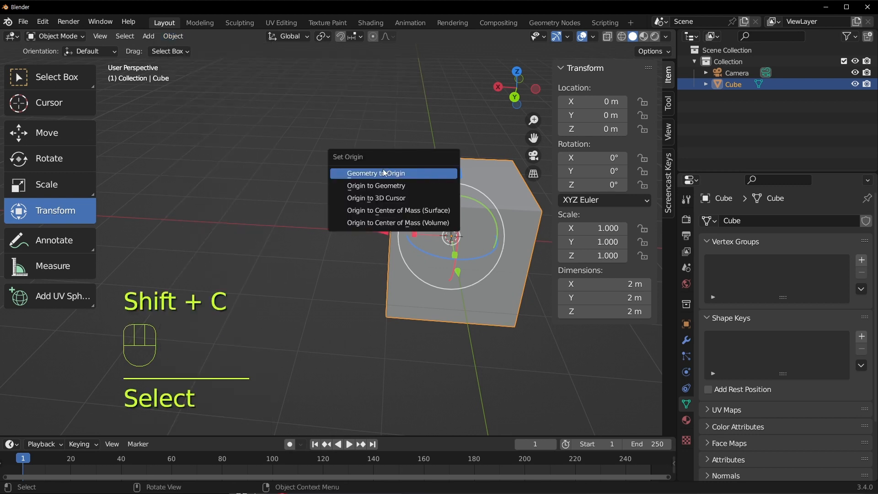
{"action": "left_click", "coordinate": [373, 222]}
{"action": "left_click", "coordinate": [255, 193]}
Reselect the cube and move it about 3.67 m along global X.
{"action": "middle_click_drag", "start_coordinate": [254, 193], "coordinate": [317, 215], "text": "shift"}
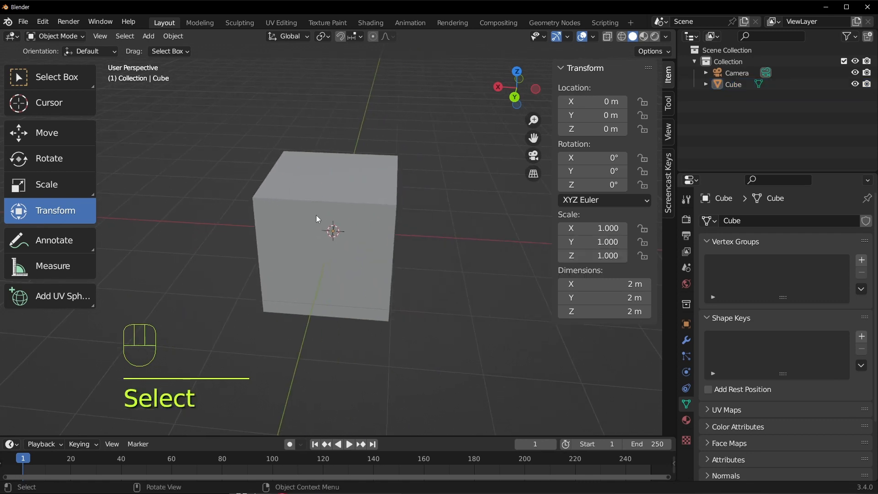
{"action": "left_click", "coordinate": [317, 215]}
{"action": "left_click_drag", "start_coordinate": [270, 229], "coordinate": [51, 226]}
{"action": "middle_click_drag", "start_coordinate": [241, 202], "coordinate": [388, 200], "text": "shift"}
Set the cube's origin to the 3D cursor, and return it to the center of the geometry.
{"action": "key", "text": "shift+c"}
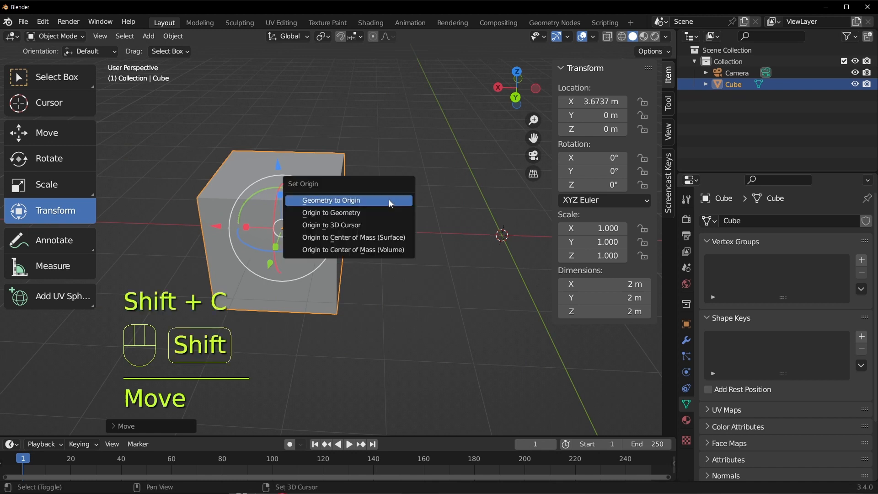
{"action": "left_click", "coordinate": [364, 228]}
{"action": "middle_click_drag", "start_coordinate": [434, 230], "coordinate": [432, 230], "text": "shift"}
{"action": "key", "text": "shift+c"}
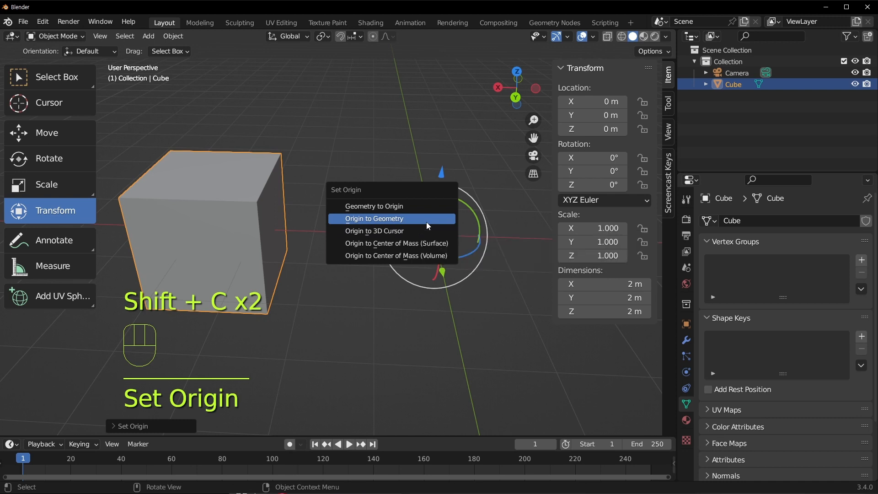
{"action": "left_click", "coordinate": [427, 222]}
Set the cube's origin to the 3D cursor again and move the geometry to that origin.
{"action": "key", "text": "shift+c"}
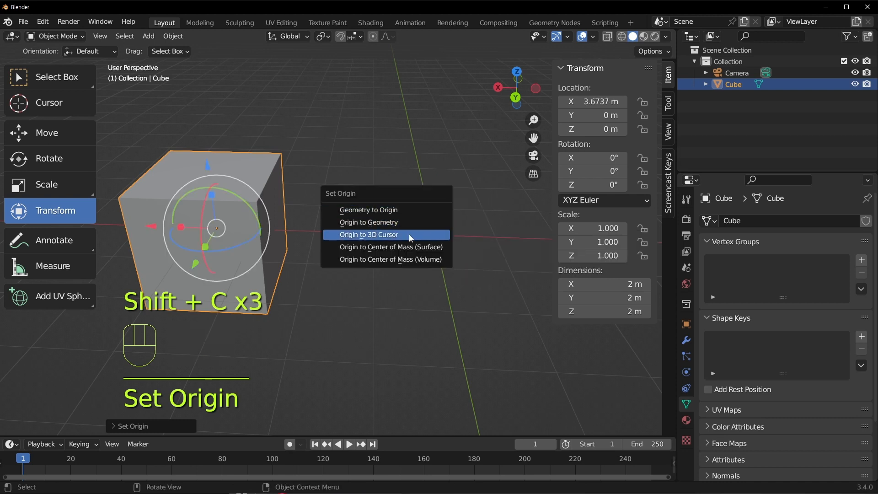
{"action": "left_click", "coordinate": [409, 235]}
{"action": "key", "text": "shift+c"}
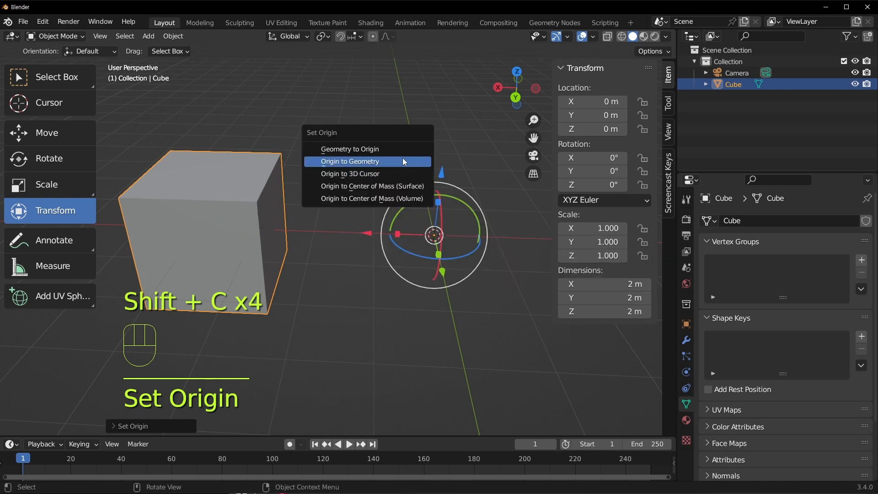
{"action": "left_click", "coordinate": [396, 149]}
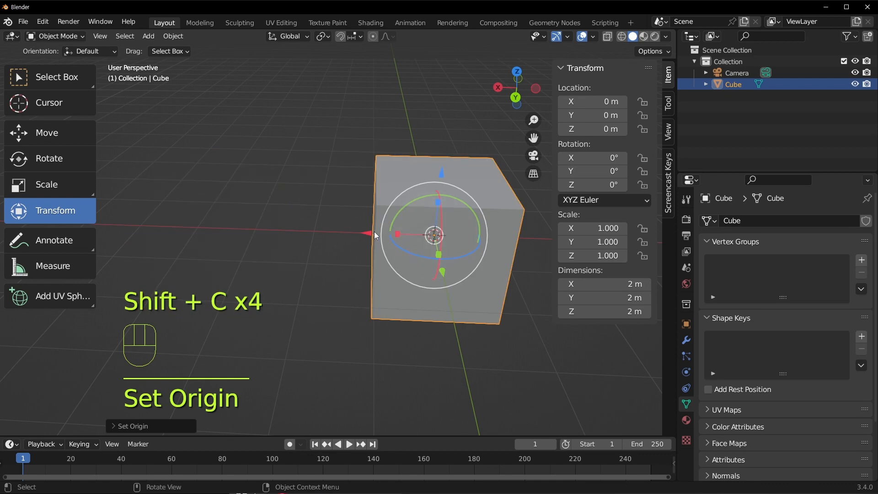
Move the cube about 2.7 m along global X and, in Edit Mode, select its upper back corner vertex on the side facing the 3D cursor.
{"action": "left_click_drag", "start_coordinate": [372, 234], "coordinate": [208, 228]}
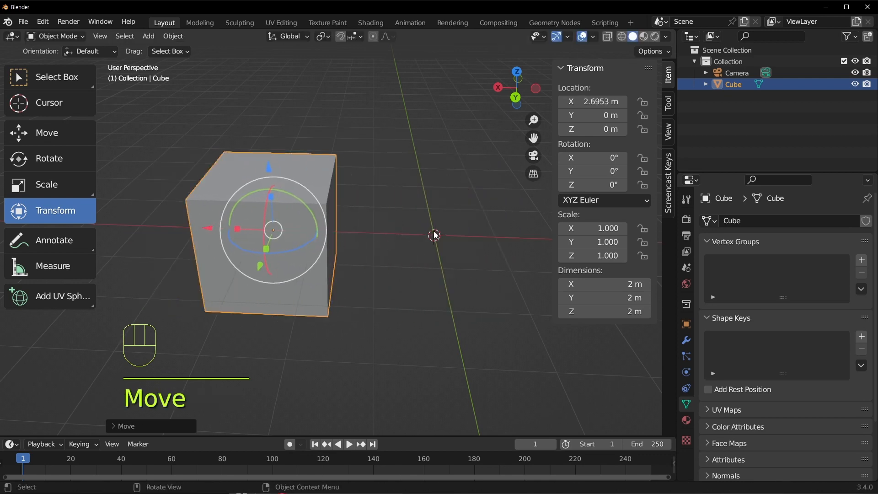
{"action": "middle_click_drag", "start_coordinate": [436, 237], "coordinate": [457, 253]}
{"action": "scroll", "coordinate": [339, 193], "scroll_direction": "up", "scroll_amount": 2}
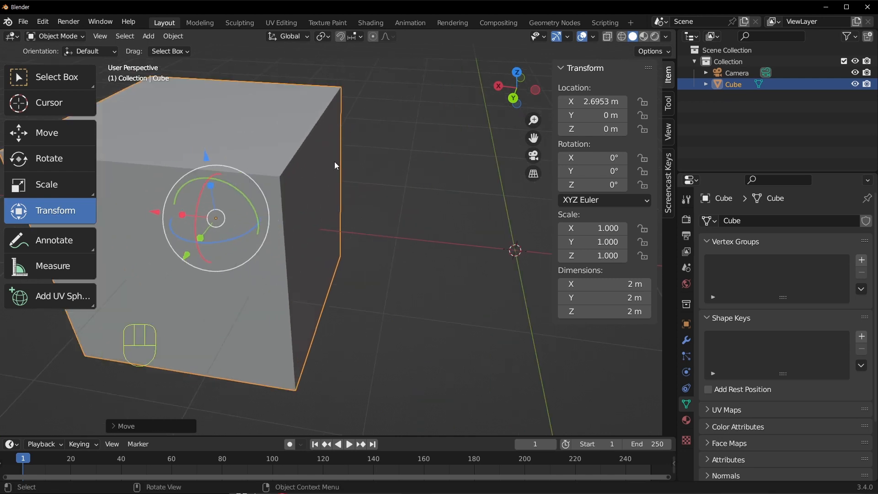
{"action": "middle_click_drag", "start_coordinate": [337, 91], "coordinate": [365, 157], "text": "shift"}
{"action": "scroll", "coordinate": [366, 134], "scroll_direction": "up", "scroll_amount": 2}
{"action": "scroll", "coordinate": [364, 117], "scroll_direction": "down", "scroll_amount": 2}
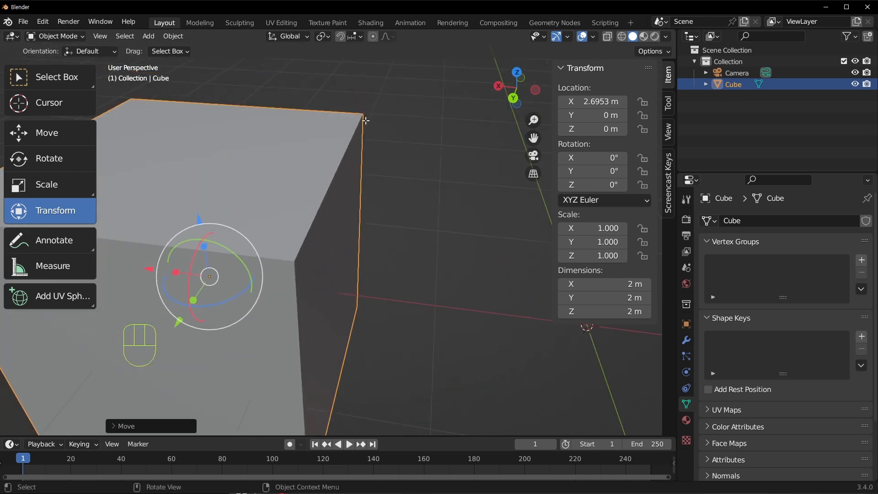
{"action": "key", "text": "Tab"}
{"action": "left_click", "coordinate": [363, 117]}
{"action": "scroll", "coordinate": [349, 188], "scroll_direction": "down", "scroll_amount": 3}
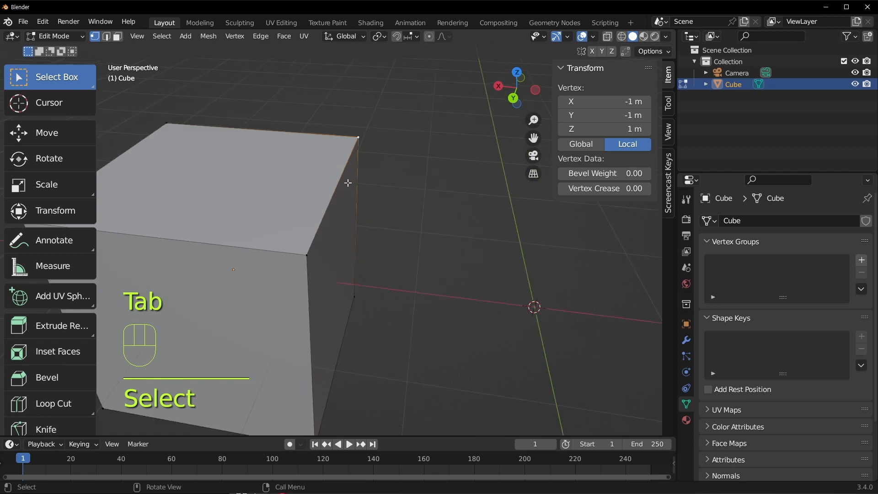
Snap the 3D cursor to the selected upper back corner vertex of the cube.
{"action": "key", "text": "shift+c"}
{"action": "key", "text": "shift+c"}
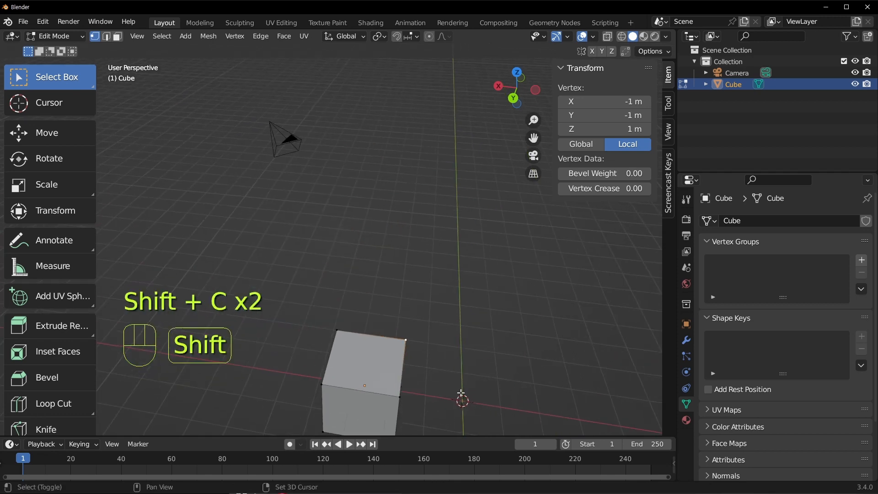
{"action": "middle_click_drag", "start_coordinate": [388, 209], "coordinate": [357, 74], "text": "shift"}
{"action": "scroll", "coordinate": [314, 177], "scroll_direction": "up", "scroll_amount": 4}
{"action": "middle_click_drag", "start_coordinate": [314, 176], "coordinate": [372, 216], "text": "shift"}
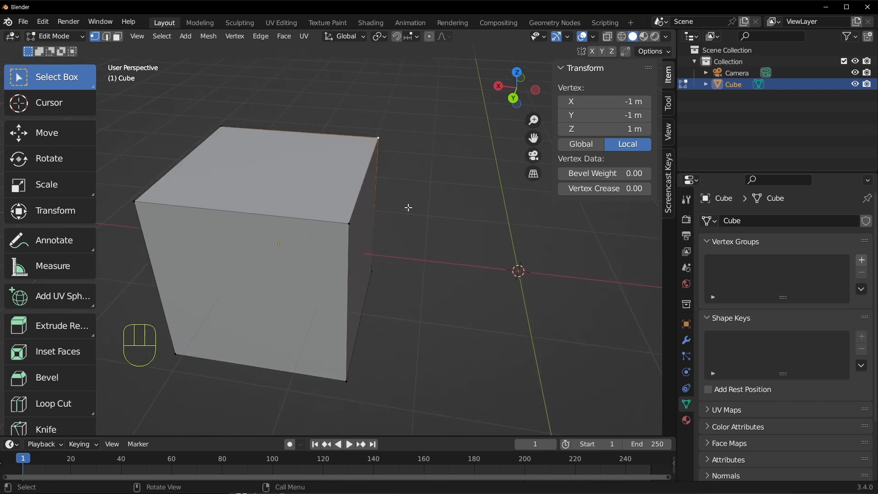
{"action": "key", "text": "shift+s"}
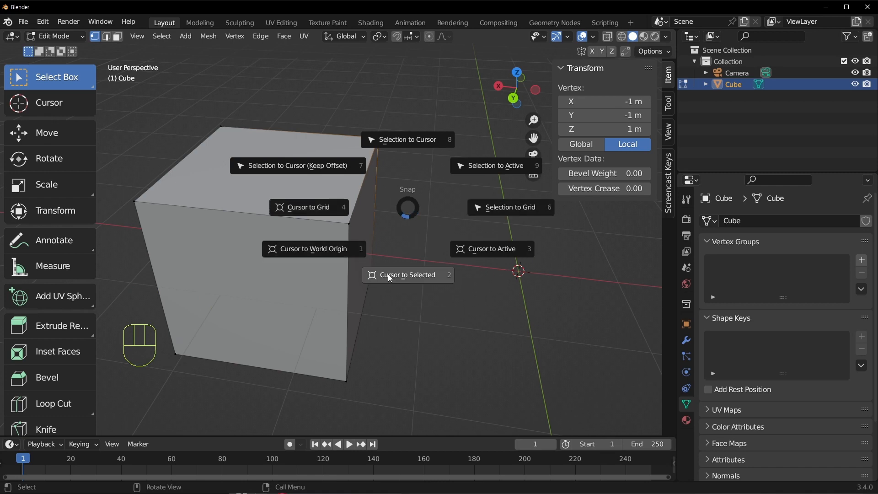
{"action": "left_click", "coordinate": [433, 277]}
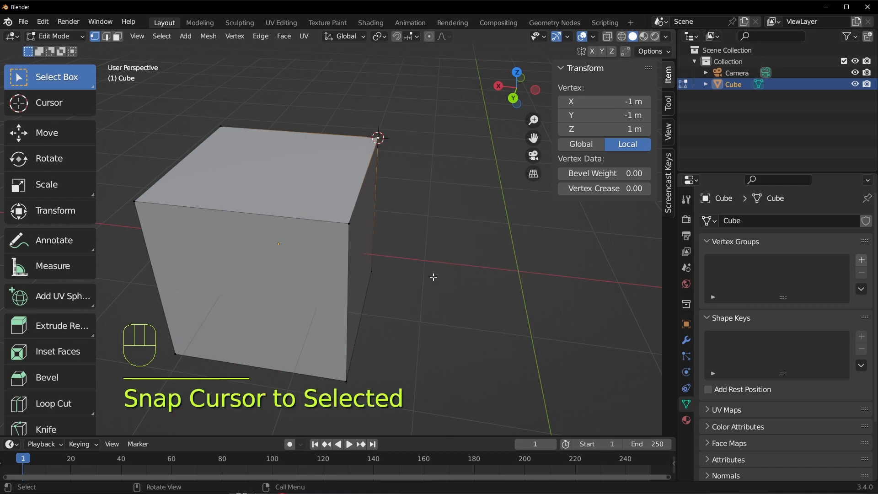
Select the cube's upper front corner vertex on the same side and snap the 3D cursor to it.
{"action": "left_click", "coordinate": [349, 224]}
{"action": "middle_click_drag", "start_coordinate": [349, 223], "coordinate": [386, 230]}
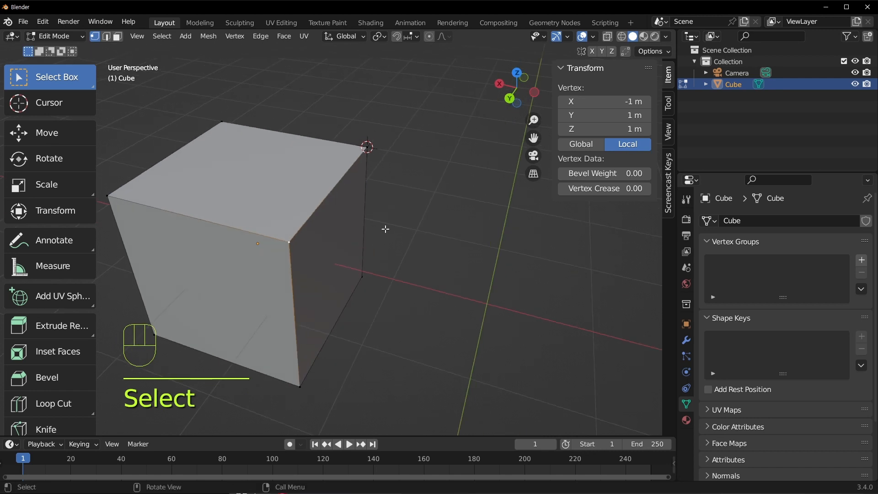
{"action": "key", "text": "shift+s"}
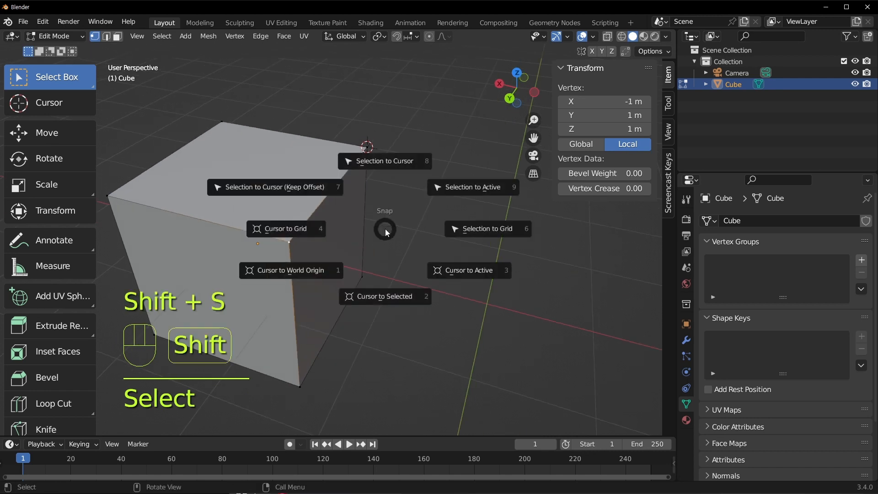
{"action": "left_click", "coordinate": [388, 287]}
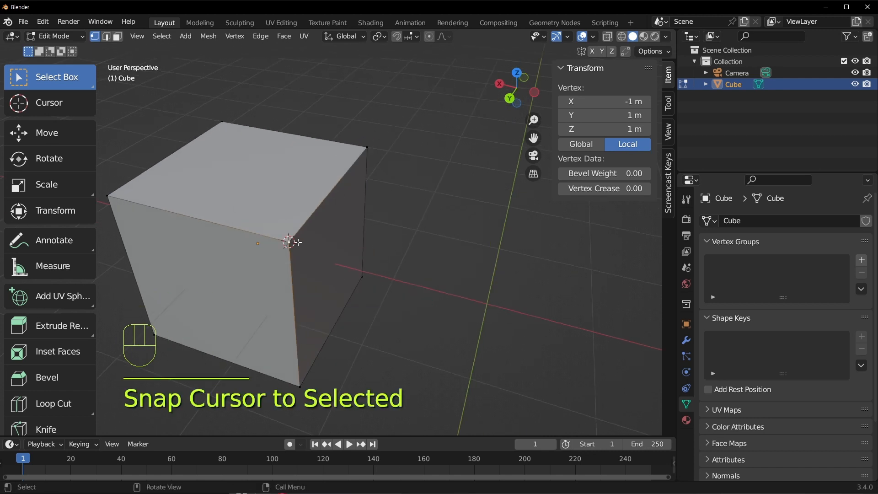
Return to Object Mode and set the cube's origin to the 3D cursor at its upper front corner.
{"action": "middle_click_drag", "start_coordinate": [298, 242], "coordinate": [317, 237]}
{"action": "key", "text": "Tab"}
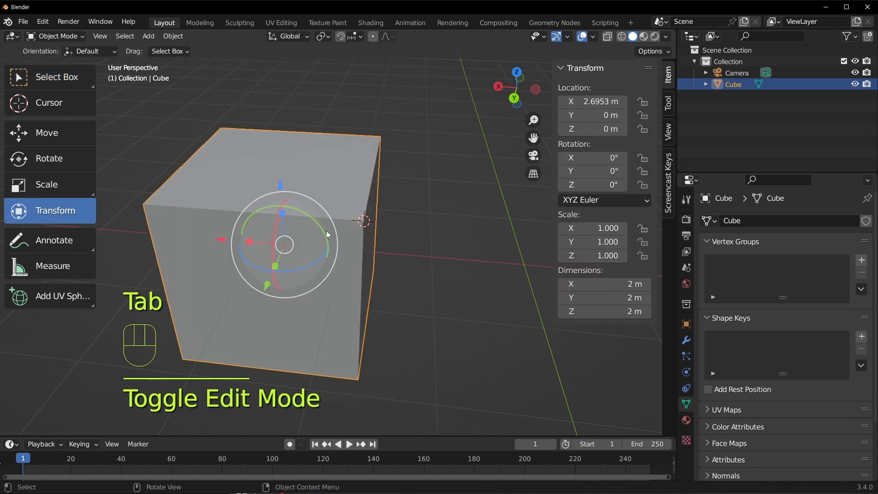
{"action": "key", "text": "Tab"}
{"action": "key", "text": "Tab"}
{"action": "left_click", "coordinate": [487, 230]}
{"action": "left_click", "coordinate": [334, 224]}
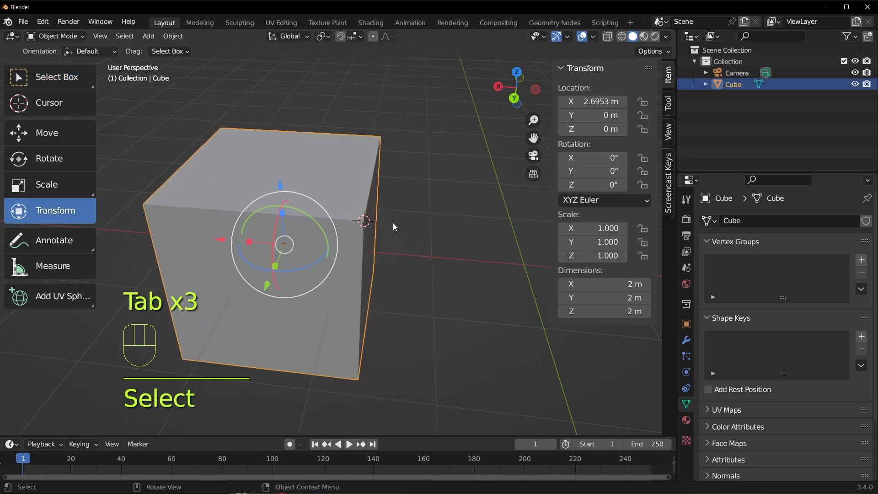
{"action": "key", "text": "shift"}
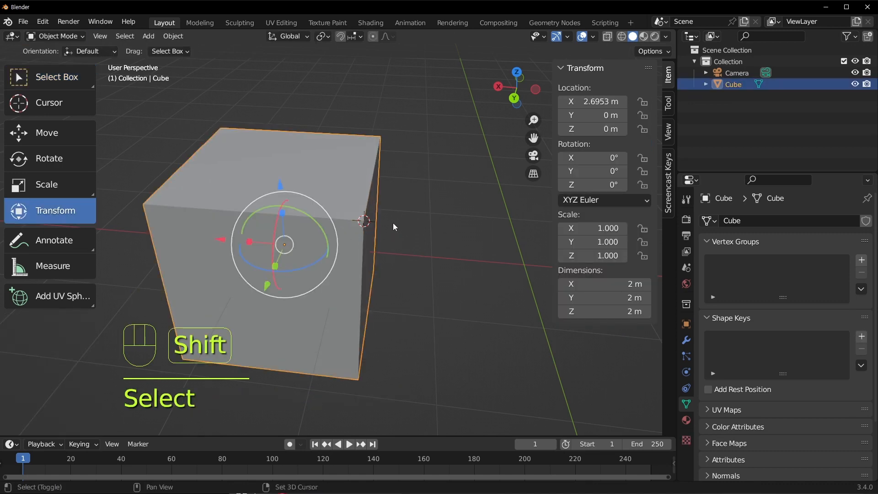
{"action": "key", "text": "shift+c"}
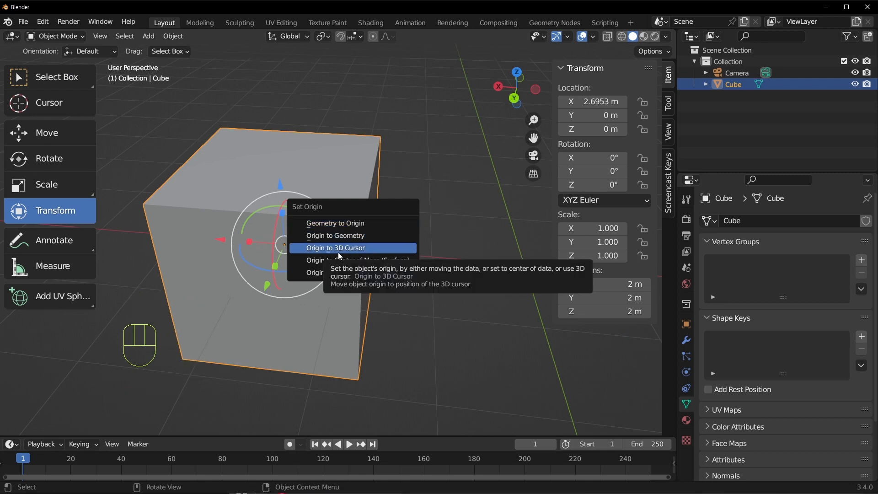
{"action": "key", "text": "shift+c"}
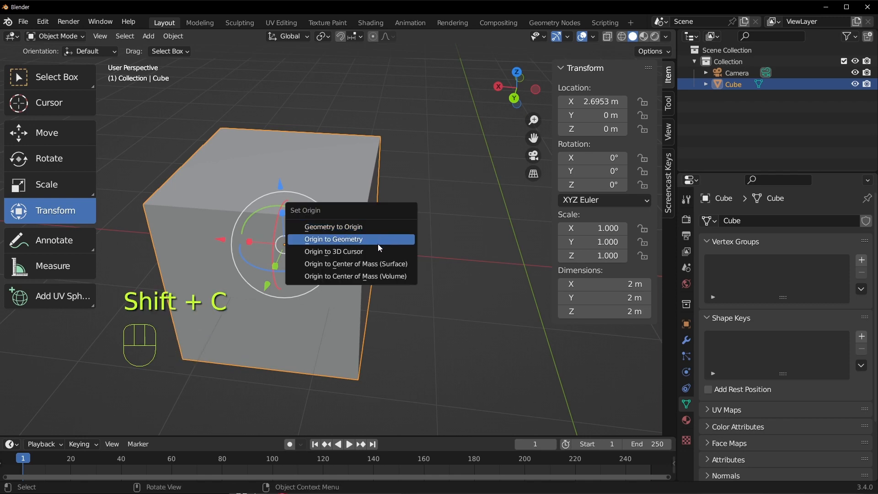
{"action": "left_click", "coordinate": [378, 244]}
Move the cube freely to about X -0.39 m, Y 0.89 m, Z 1.44 m, and undo the extra move.
{"action": "middle_click_drag", "start_coordinate": [337, 306], "coordinate": [414, 202]}
{"action": "key", "text": "g"}
{"action": "key", "text": "g"}
{"action": "key", "text": "ctrl+z"}
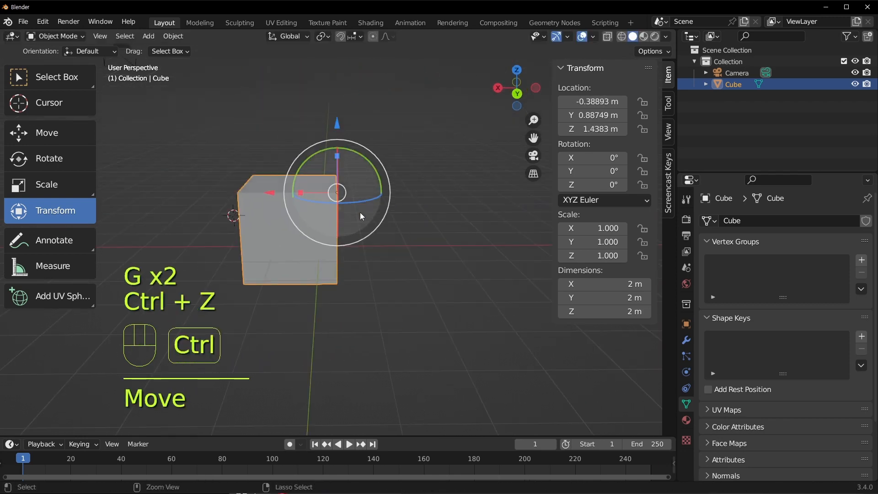
Try a free trackball rotation and a single-axis rotation of the cube around its corner origin, undoing each one.
{"action": "middle_click_drag", "start_coordinate": [343, 197], "coordinate": [347, 171]}
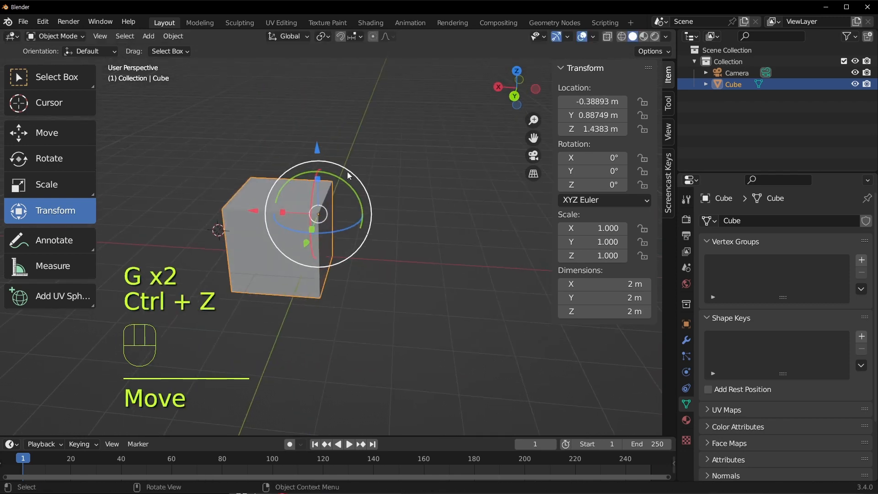
{"action": "left_click_drag", "start_coordinate": [347, 172], "coordinate": [398, 228]}
{"action": "key", "text": "ctrl+z"}
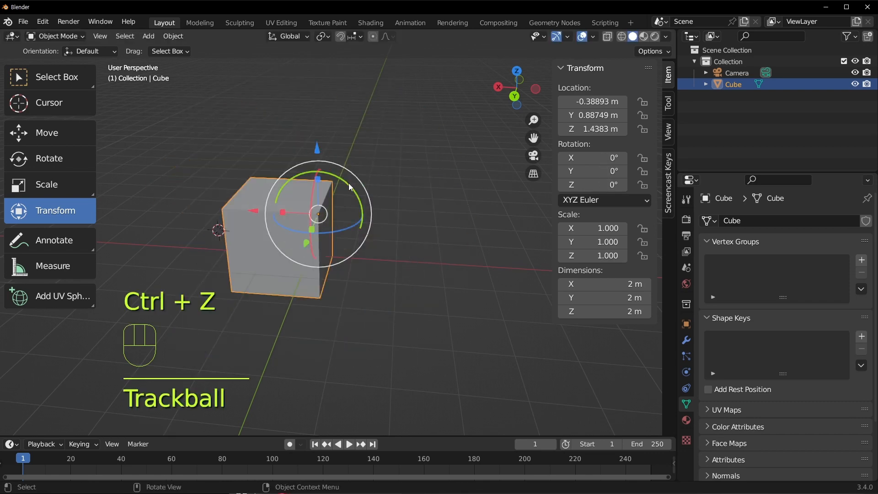
{"action": "left_click_drag", "start_coordinate": [349, 184], "coordinate": [268, 91]}
{"action": "key", "text": "ctrl+z"}
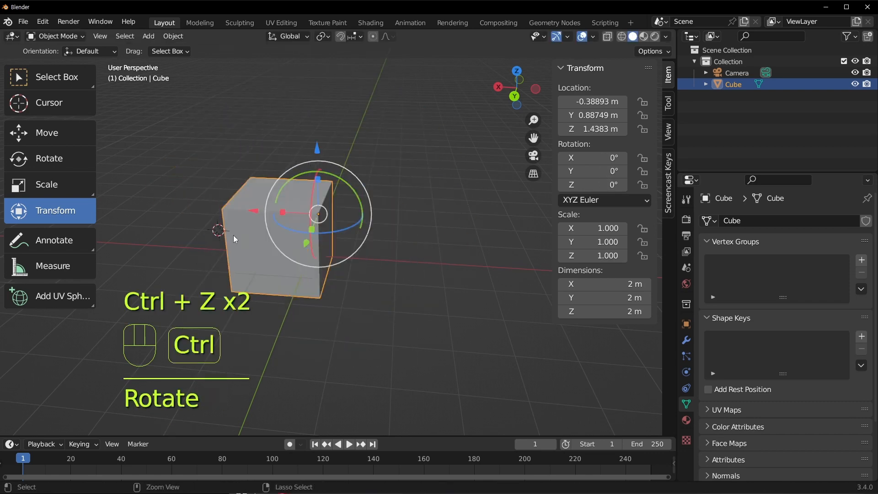
Try scaling the cube to 1.755 and raising it along Z to about 3.1 m, undoing each change.
{"action": "middle_click_drag", "start_coordinate": [222, 226], "coordinate": [416, 220], "text": "shift"}
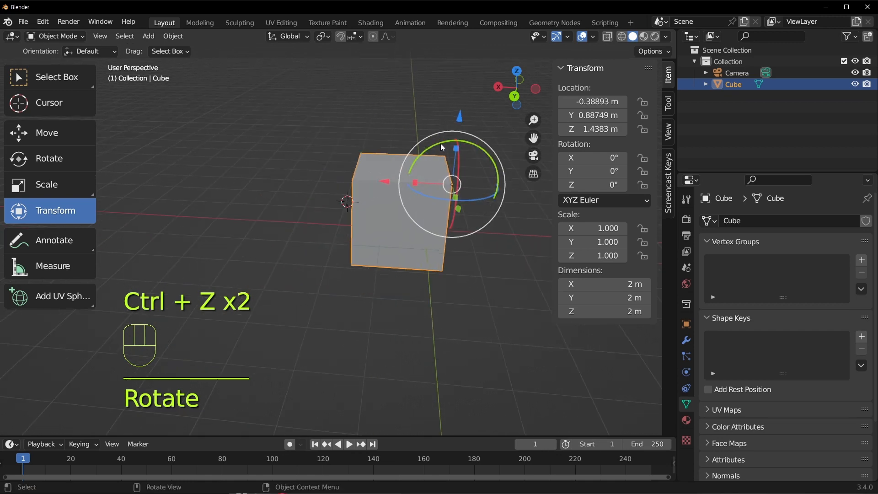
{"action": "left_click_drag", "start_coordinate": [439, 145], "coordinate": [431, 174]}
{"action": "key", "text": "s"}
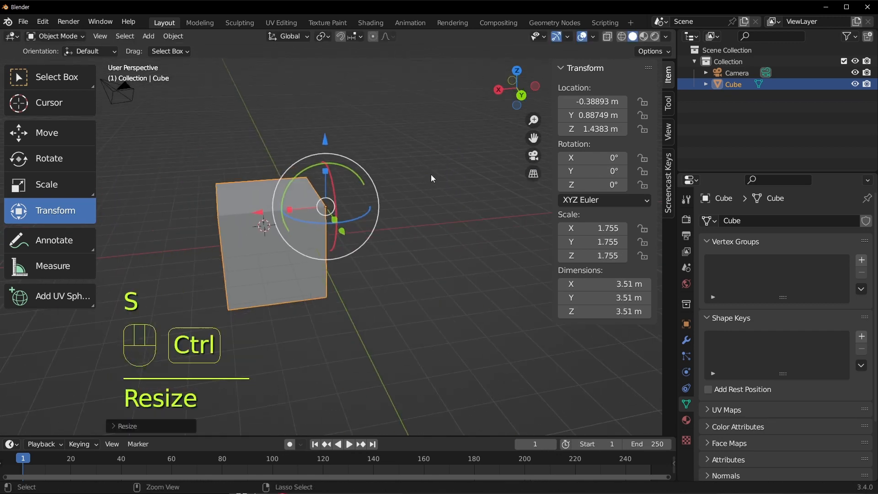
{"action": "key", "text": "ctrl+z"}
{"action": "left_click_drag", "start_coordinate": [329, 141], "coordinate": [336, 87]}
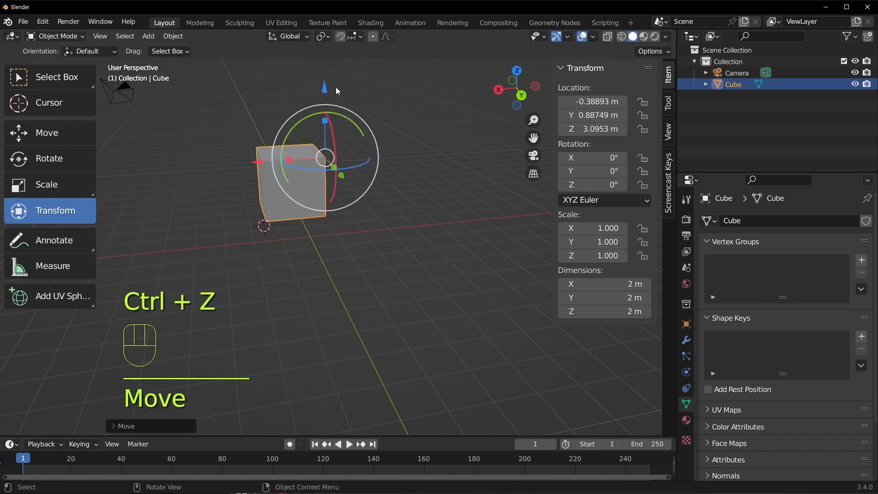
{"action": "key", "text": "ctrl+z"}
{"action": "mouse_move", "coordinate": [353, 179]}
{"action": "middle_mouse_down"}
{"action": "mouse_move", "coordinate": [361, 187]}
{"action": "mouse_move", "coordinate": [350, 188]}
{"action": "middle_mouse_up"}
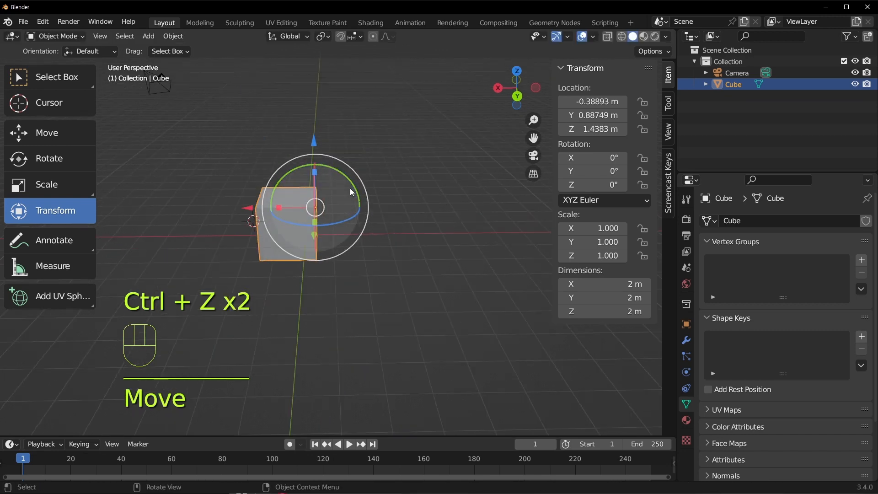
Delete the cube and add a new cube mesh.
{"action": "key", "text": "x"}
{"action": "left_click", "coordinate": [338, 183]}
{"action": "key", "text": "shift+a"}
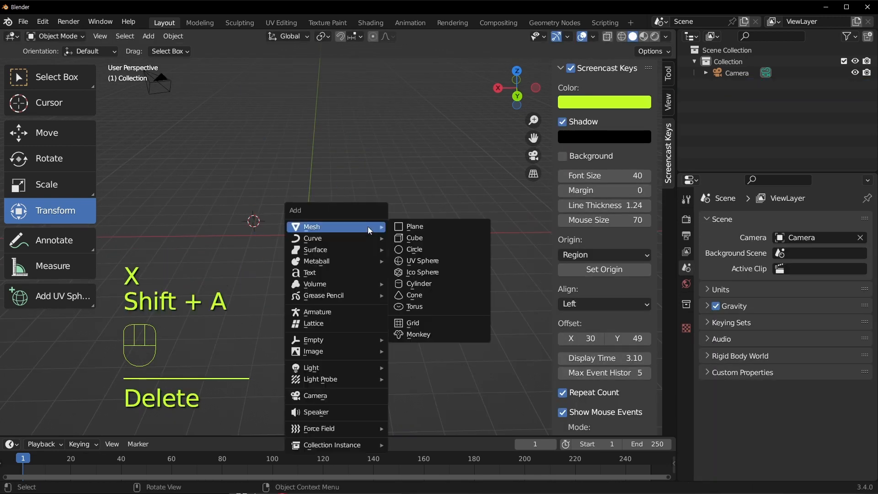
{"action": "left_click", "coordinate": [446, 238]}
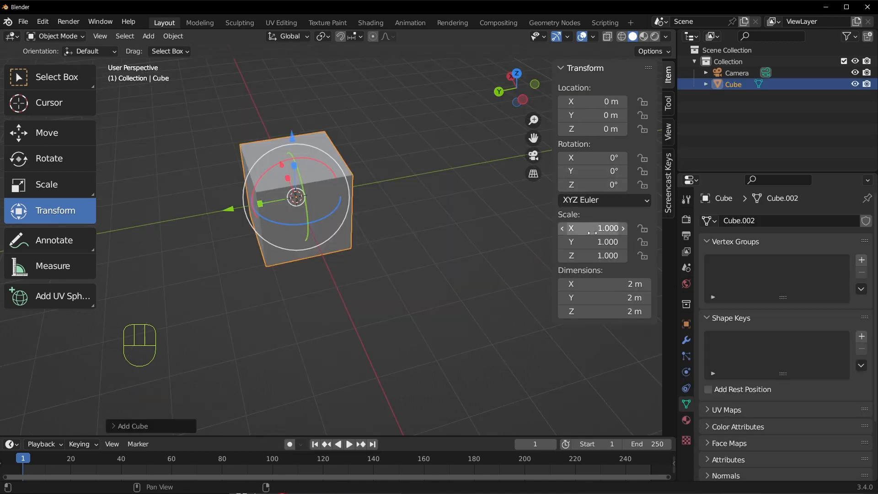
Shape the new cube into a door-like slab by setting its Y scale to 0.140 and Z scale to 2.080.
{"action": "left_click_drag", "start_coordinate": [595, 242], "coordinate": [436, 229]}
{"action": "mouse_move", "coordinate": [436, 229]}
{"action": "middle_mouse_down"}
{"action": "mouse_move", "coordinate": [394, 228]}
{"action": "mouse_move", "coordinate": [430, 230]}
{"action": "middle_mouse_up"}
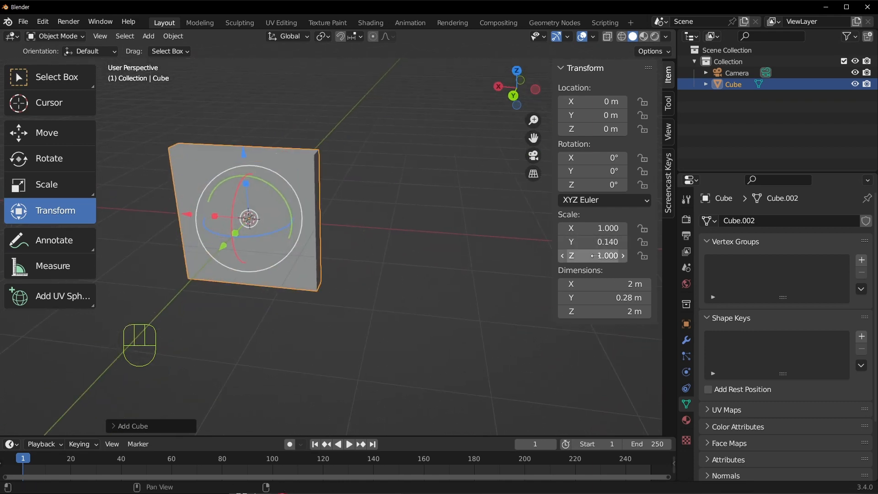
{"action": "left_click_drag", "start_coordinate": [595, 256], "coordinate": [644, 255]}
{"action": "mouse_move", "coordinate": [356, 255]}
{"action": "middle_mouse_down"}
{"action": "mouse_move", "coordinate": [323, 277]}
{"action": "mouse_move", "coordinate": [356, 254]}
{"action": "middle_mouse_up"}
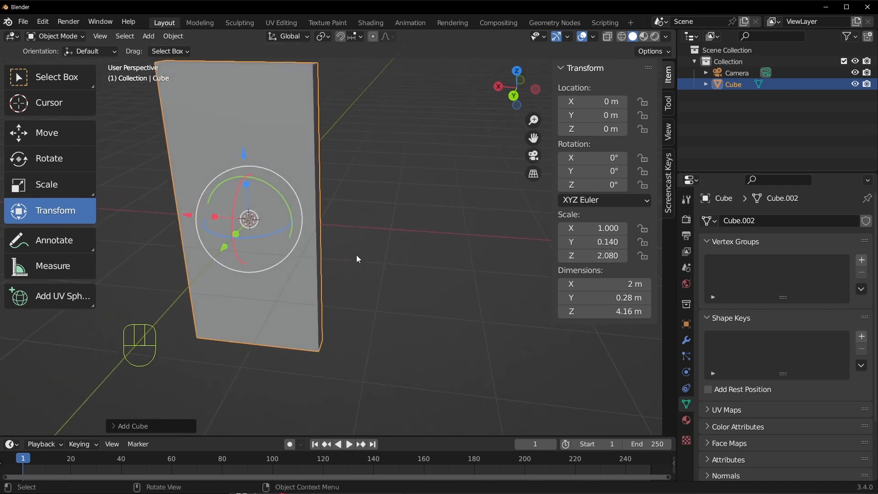
Raise the slab along global Z to about 2.08 m, aligning its bottom edge with the ground line in front view.
{"action": "key", "text": "g"}
{"action": "key", "text": "z"}
{"action": "left_click", "coordinate": [378, 106]}
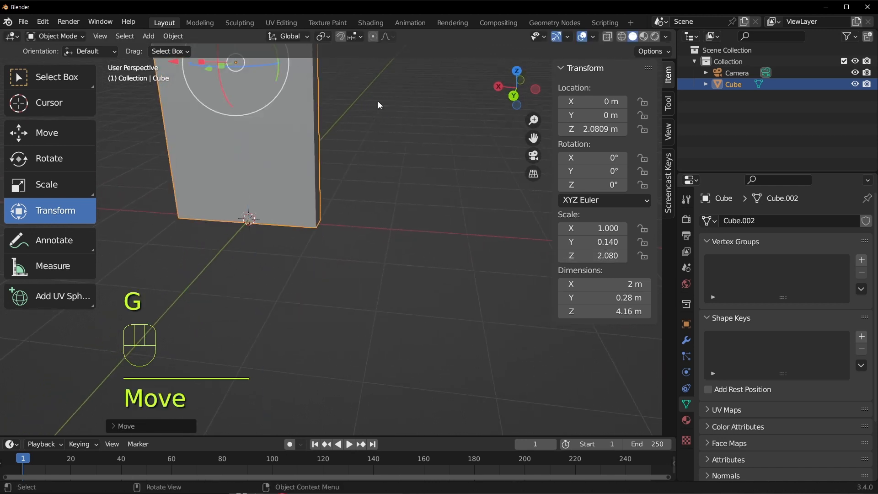
{"action": "key", "text": "KP_1"}
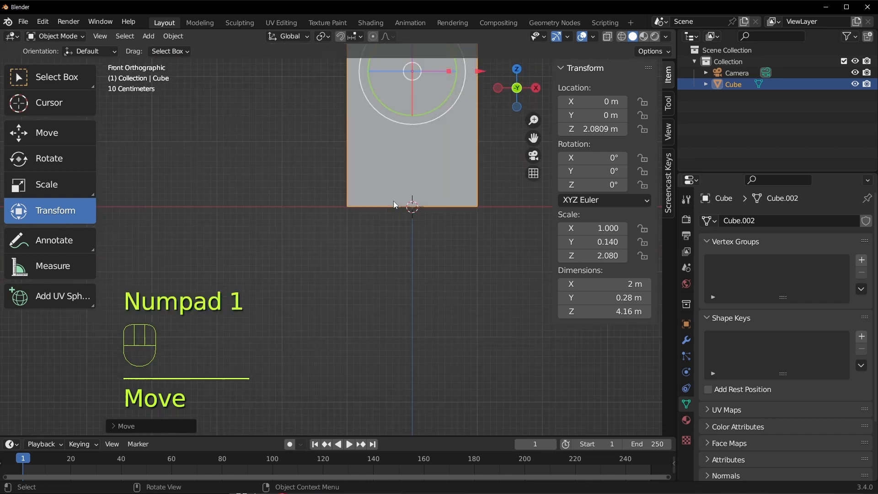
{"action": "scroll", "coordinate": [393, 202], "scroll_direction": "up", "scroll_amount": 4}
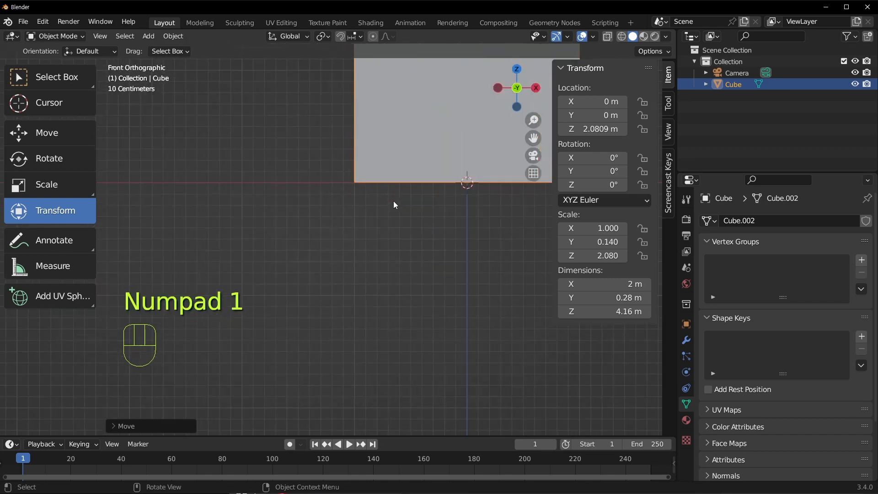
{"action": "middle_click_drag", "start_coordinate": [394, 201], "coordinate": [259, 255], "text": "shift"}
{"action": "key", "text": "g"}
{"action": "key", "text": "z"}
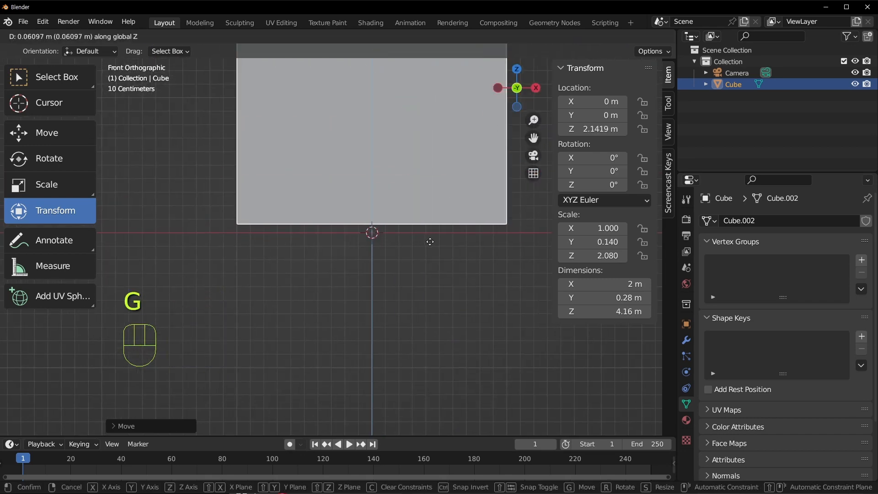
{"action": "left_click", "coordinate": [430, 249]}
Move the slab along Y to about -0.11 m.
{"action": "middle_click_drag", "start_coordinate": [411, 242], "coordinate": [468, 221]}
{"action": "middle_click_drag", "start_coordinate": [363, 254], "coordinate": [338, 274]}
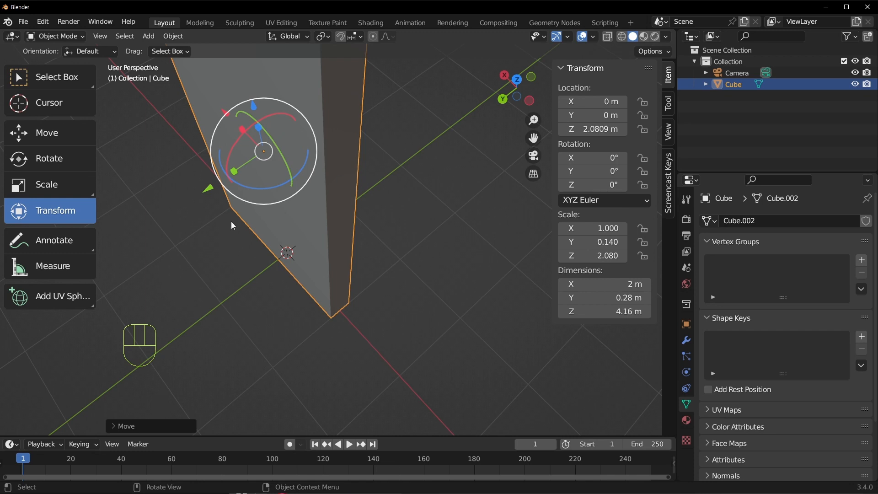
{"action": "middle_click_drag", "start_coordinate": [355, 341], "coordinate": [212, 140]}
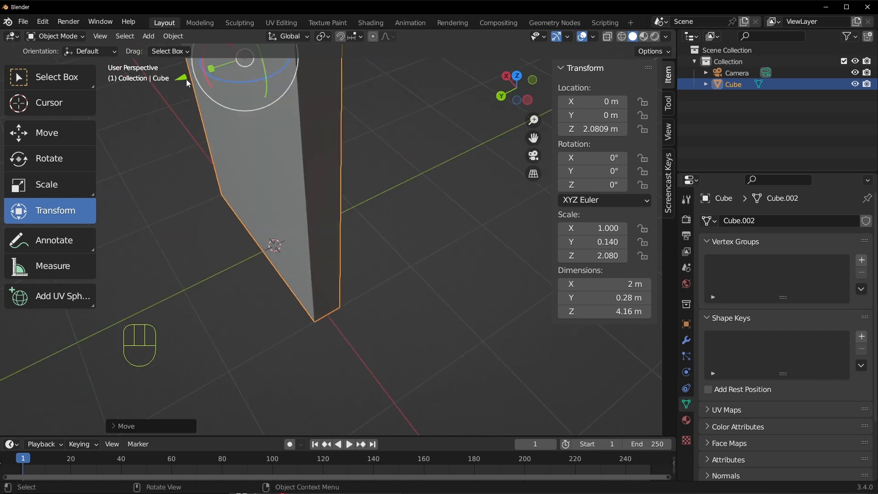
{"action": "left_click_drag", "start_coordinate": [185, 78], "coordinate": [333, 322]}
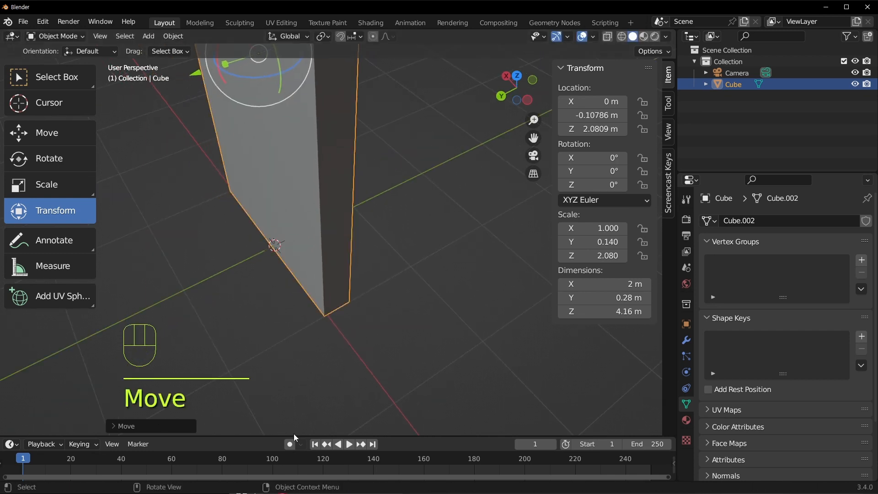
In Edit Mode, select the slab's lower front corner vertex on the negative X side and snap the 3D cursor to it.
{"action": "middle_click_drag", "start_coordinate": [325, 298], "coordinate": [387, 320]}
{"action": "key", "text": "Tab"}
{"action": "key", "text": "1"}
{"action": "left_click", "coordinate": [358, 279]}
{"action": "key", "text": "shift+s"}
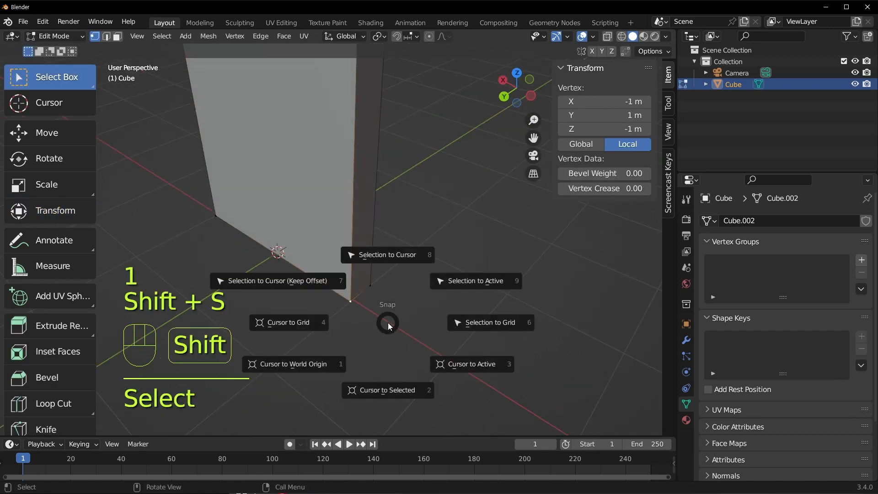
{"action": "left_click", "coordinate": [385, 384]}
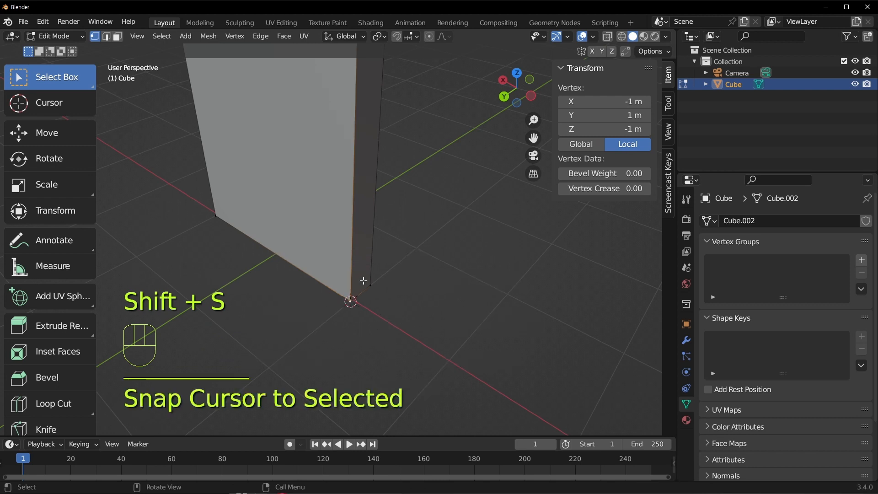
Return to Object Mode and set the slab's origin to the 3D cursor at its lower corner.
{"action": "middle_click_drag", "start_coordinate": [364, 280], "coordinate": [357, 256]}
{"action": "key", "text": "Tab"}
{"action": "left_click", "coordinate": [172, 37]}
{"action": "mouse_move", "coordinate": [221, 62]}
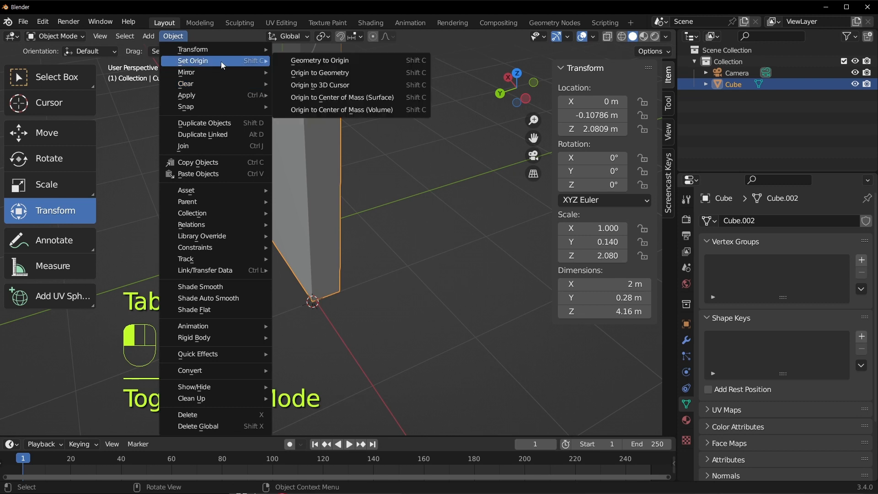
{"action": "left_click", "coordinate": [312, 60]}
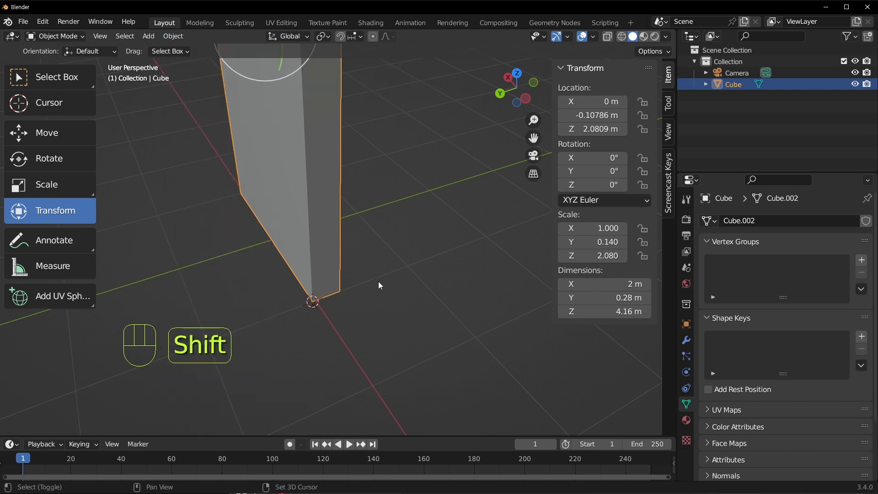
{"action": "key", "text": "shift+c"}
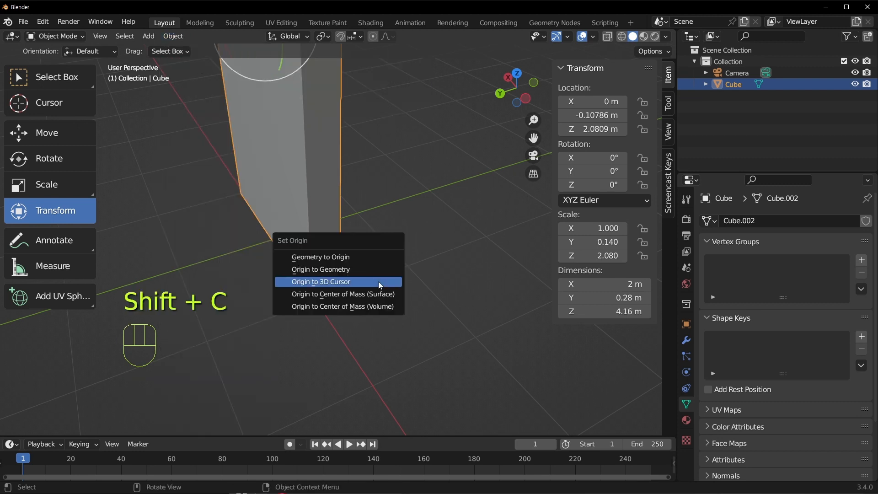
{"action": "left_click", "coordinate": [379, 281]}
{"action": "left_click", "coordinate": [413, 236]}
{"action": "left_click", "coordinate": [320, 240]}
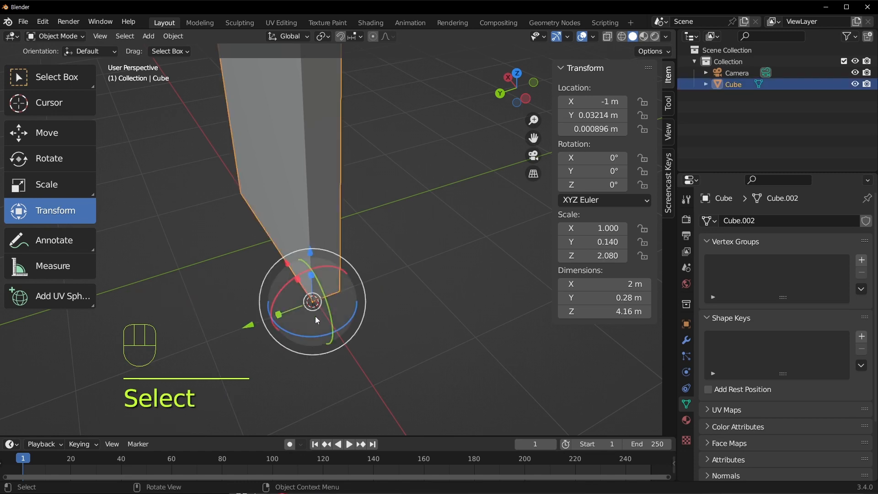
Change the slab's Z rotation to swing it like a door about its corner origin, undo it, and swing it again.
{"action": "middle_click_drag", "start_coordinate": [315, 317], "coordinate": [287, 341]}
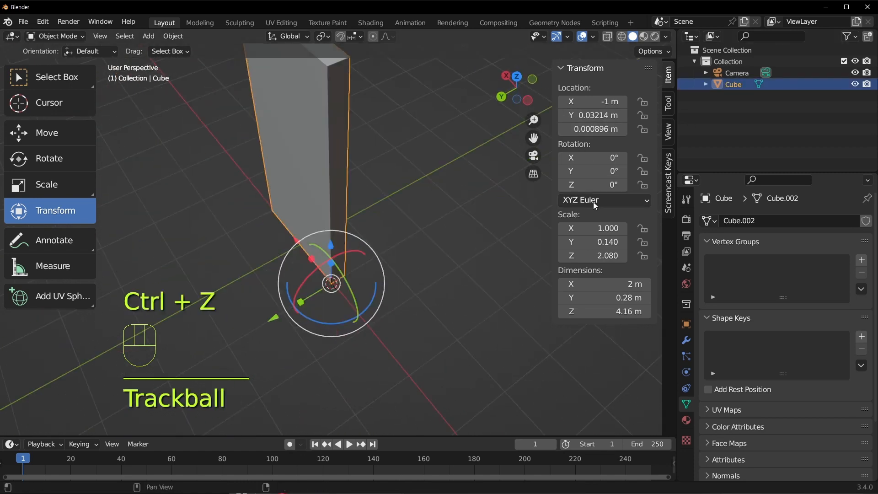
{"action": "mouse_move", "coordinate": [595, 185]}
{"action": "left_mouse_down"}
{"action": "mouse_move", "coordinate": [624, 184]}
{"action": "mouse_move", "coordinate": [573, 184]}
{"action": "mouse_move", "coordinate": [650, 184]}
{"action": "mouse_move", "coordinate": [582, 184]}
{"action": "mouse_move", "coordinate": [649, 184]}
{"action": "mouse_move", "coordinate": [590, 184]}
{"action": "left_mouse_up"}
{"action": "key", "text": "ctrl+z"}
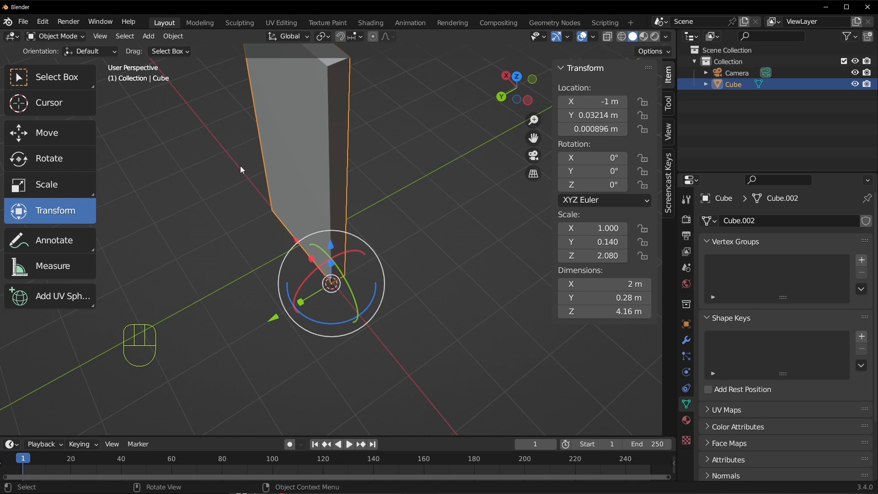
{"action": "middle_click_drag", "start_coordinate": [268, 176], "coordinate": [350, 200]}
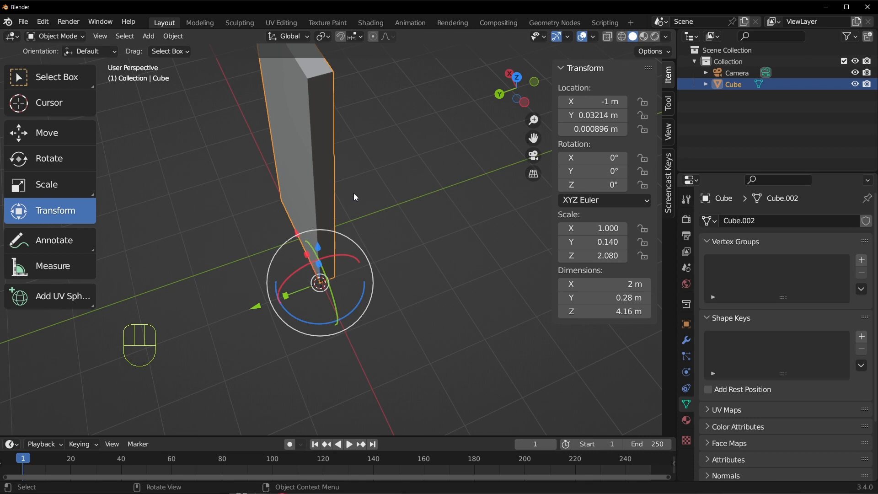
{"action": "middle_click_drag", "start_coordinate": [353, 193], "coordinate": [497, 233]}
{"action": "mouse_move", "coordinate": [593, 185]}
{"action": "left_mouse_down"}
{"action": "mouse_move", "coordinate": [612, 185]}
{"action": "mouse_move", "coordinate": [570, 185]}
{"action": "mouse_move", "coordinate": [588, 184]}
{"action": "left_mouse_up"}
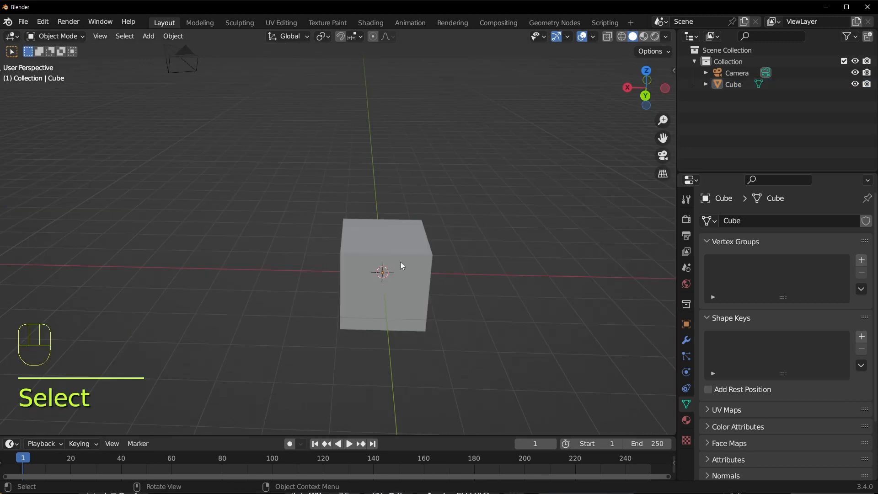
Select the default cube and look through the Transform Pivot Point options.
{"action": "left_click", "coordinate": [401, 262]}
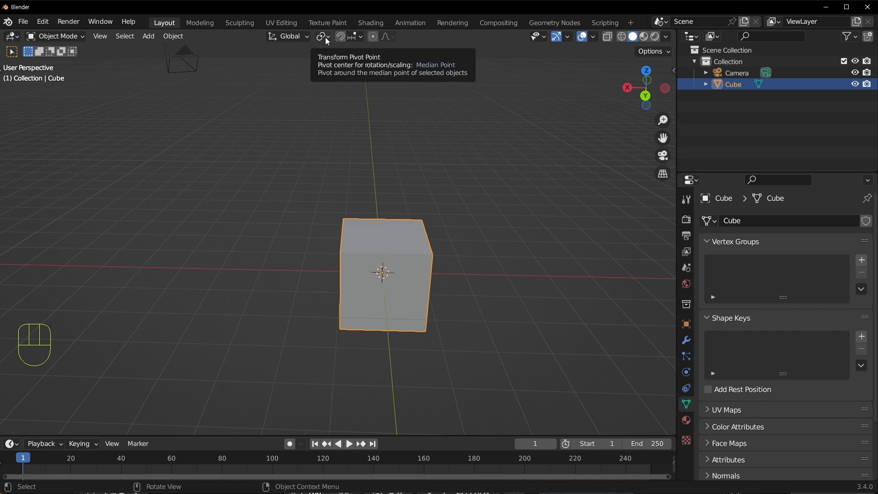
{"action": "left_click_drag", "start_coordinate": [325, 37], "coordinate": [314, 60]}
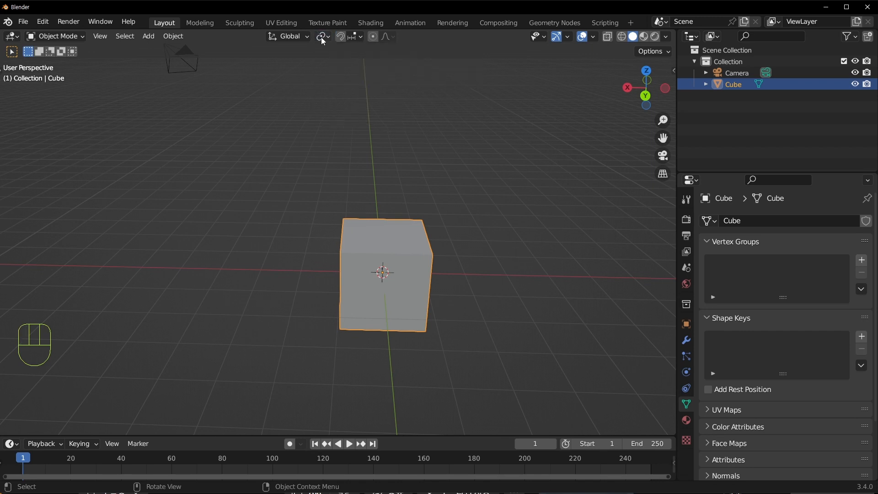
{"action": "left_click", "coordinate": [324, 40]}
{"action": "left_click", "coordinate": [325, 41]}
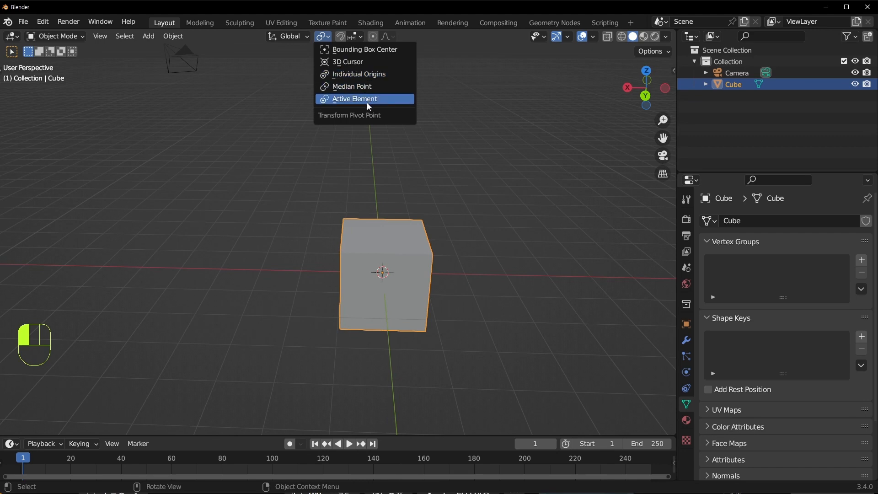
{"action": "left_click", "coordinate": [331, 98]}
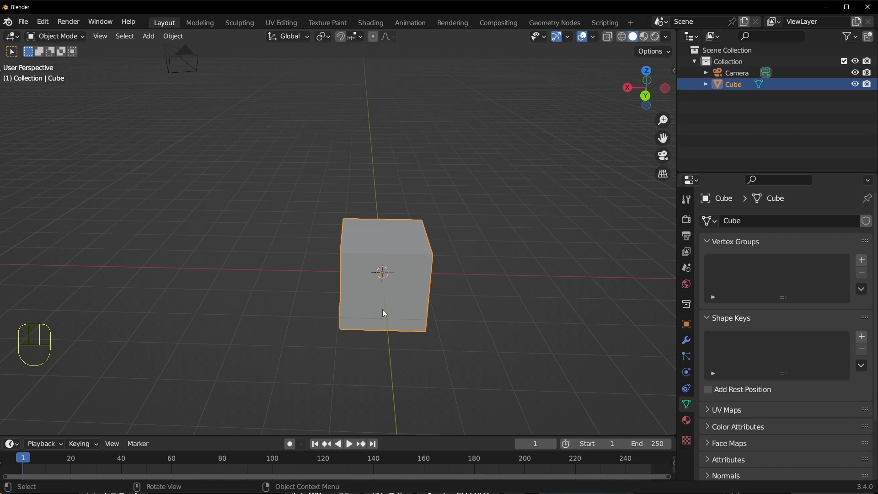
In top view, duplicate the cube six times and scatter the copies on the negative X side of the original.
{"action": "middle_click_drag", "start_coordinate": [350, 271], "coordinate": [385, 312]}
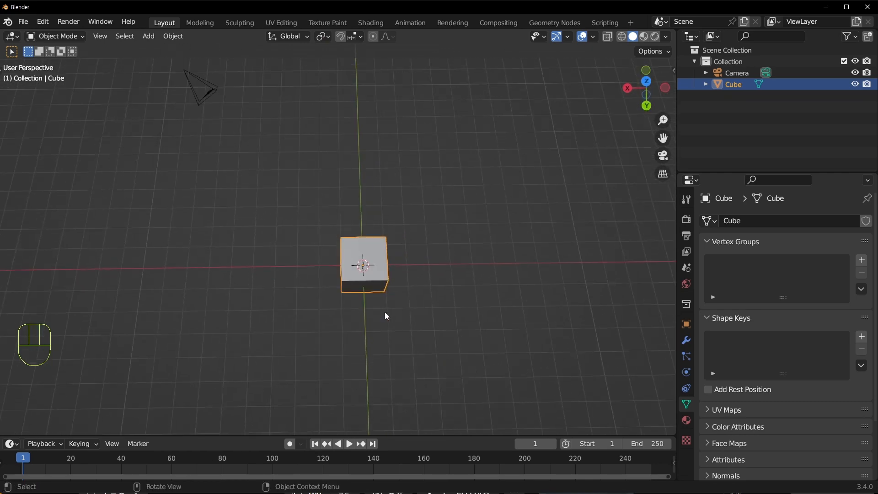
{"action": "key", "text": "KP_7"}
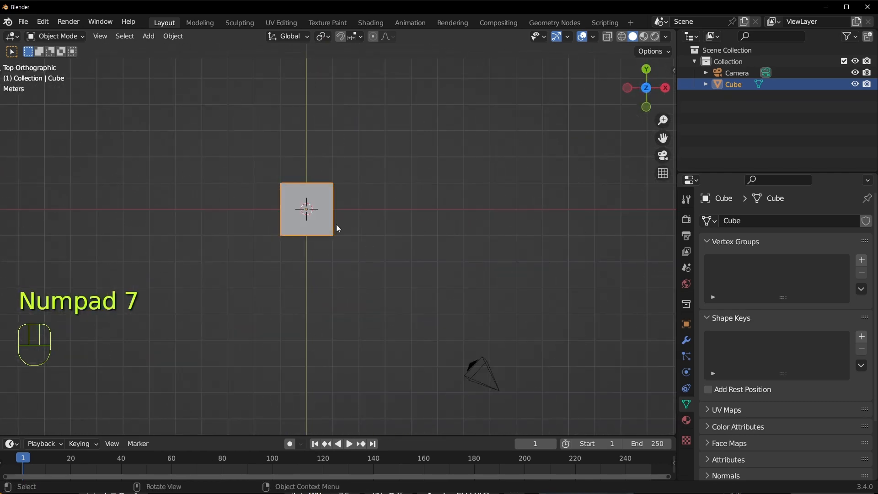
{"action": "middle_click_drag", "start_coordinate": [336, 227], "coordinate": [338, 286], "text": "shift"}
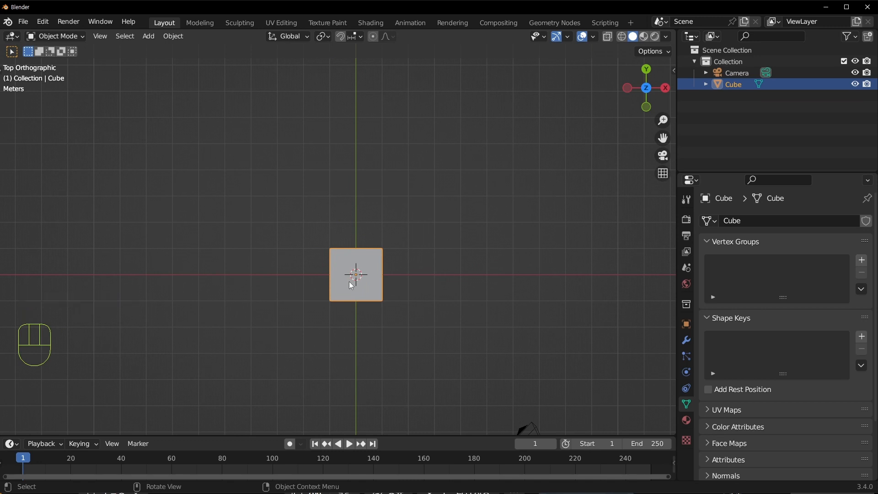
{"action": "key", "text": "shift+d"}
{"action": "left_click", "coordinate": [272, 201]}
{"action": "key", "text": "shift+d"}
{"action": "left_click", "coordinate": [258, 301]}
{"action": "key", "text": "shift+d"}
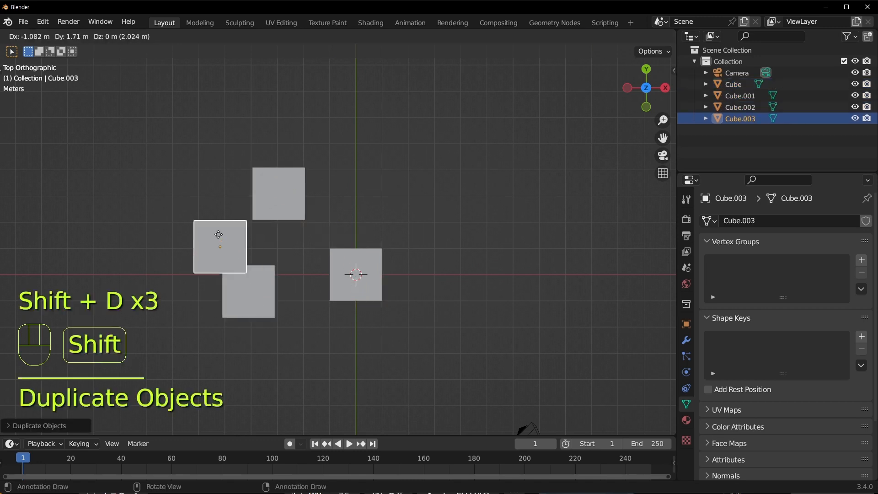
{"action": "left_click", "coordinate": [215, 229]}
{"action": "key", "text": "shift+d"}
{"action": "left_click", "coordinate": [240, 388]}
{"action": "key", "text": "shift+d"}
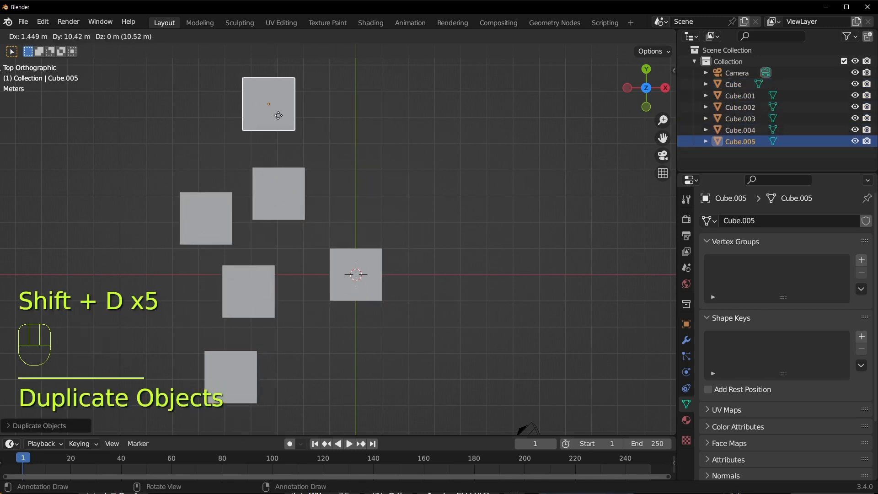
{"action": "left_click", "coordinate": [283, 105]}
{"action": "key", "text": "shift+d"}
{"action": "left_click", "coordinate": [187, 148]}
{"action": "scroll", "coordinate": [371, 260], "scroll_direction": "down", "scroll_amount": 3}
{"action": "left_click", "coordinate": [370, 260]}
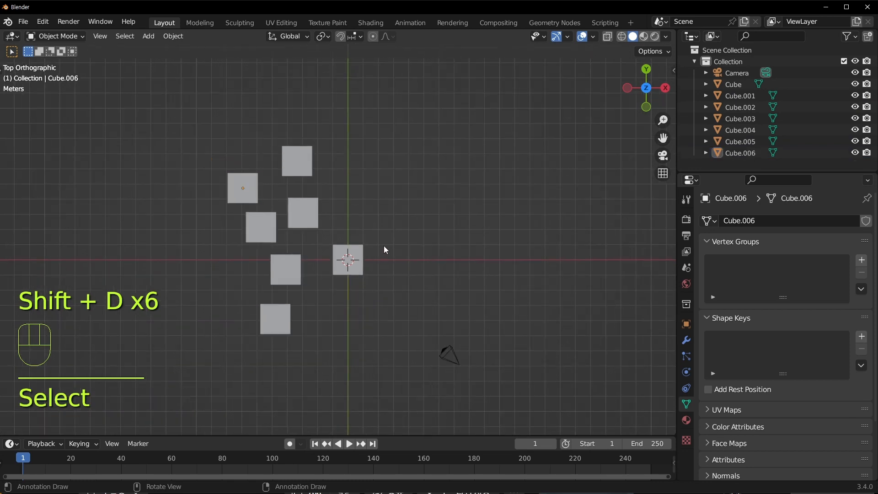
{"action": "scroll", "coordinate": [314, 196], "scroll_direction": "up", "scroll_amount": 2}
{"action": "left_click", "coordinate": [235, 167]}
{"action": "left_click", "coordinate": [327, 122]}
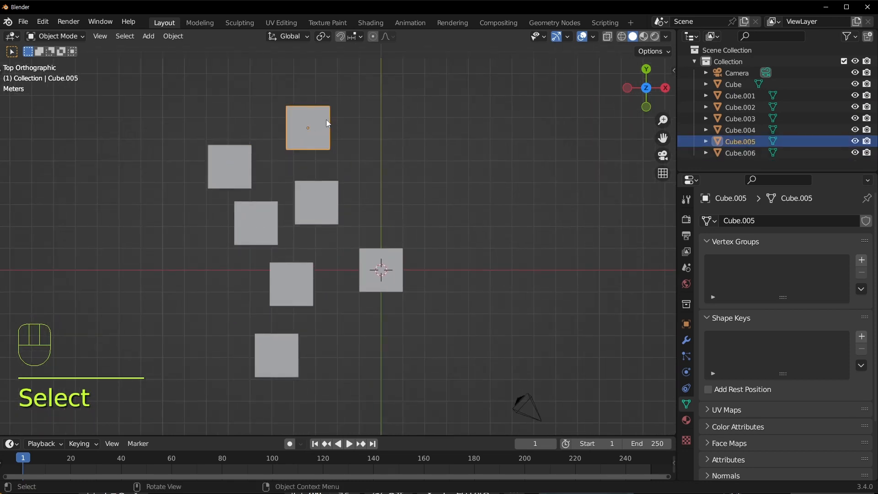
{"action": "left_click", "coordinate": [331, 220]}
{"action": "left_click", "coordinate": [391, 273]}
{"action": "left_click", "coordinate": [252, 224]}
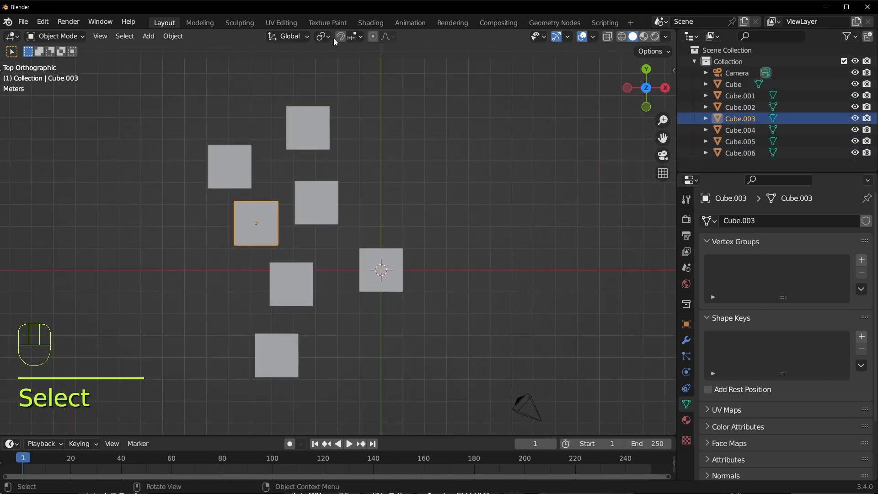
Set the transform pivot point to Median Point and select the original cube together with Cube.001.
{"action": "left_click", "coordinate": [323, 36]}
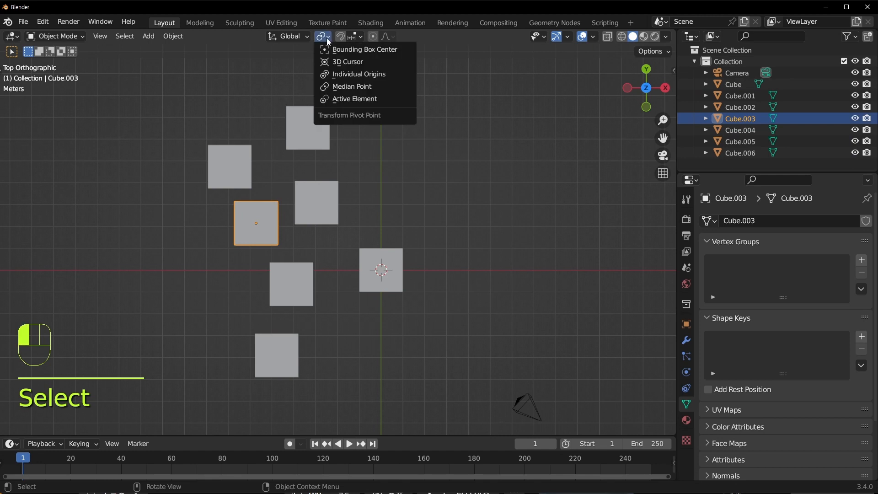
{"action": "left_click", "coordinate": [359, 87]}
{"action": "left_click", "coordinate": [414, 236]}
{"action": "left_click", "coordinate": [375, 259]}
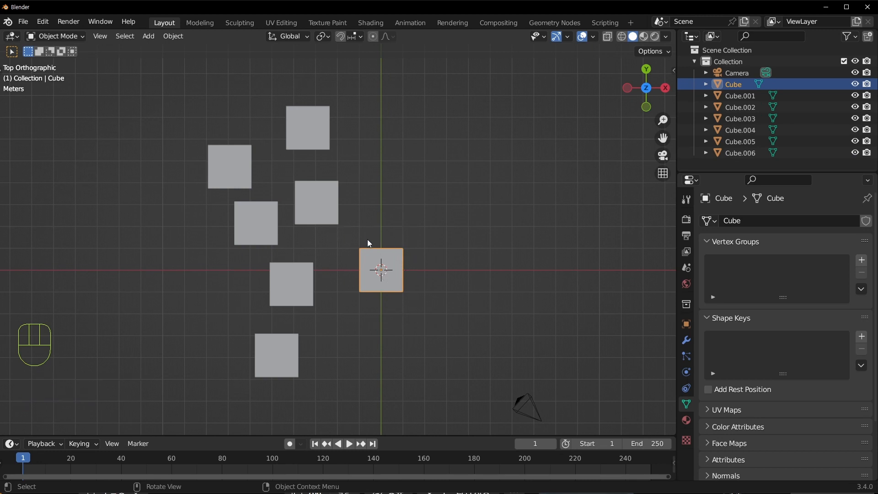
{"action": "left_click_drag", "start_coordinate": [463, 129], "coordinate": [335, 299]}
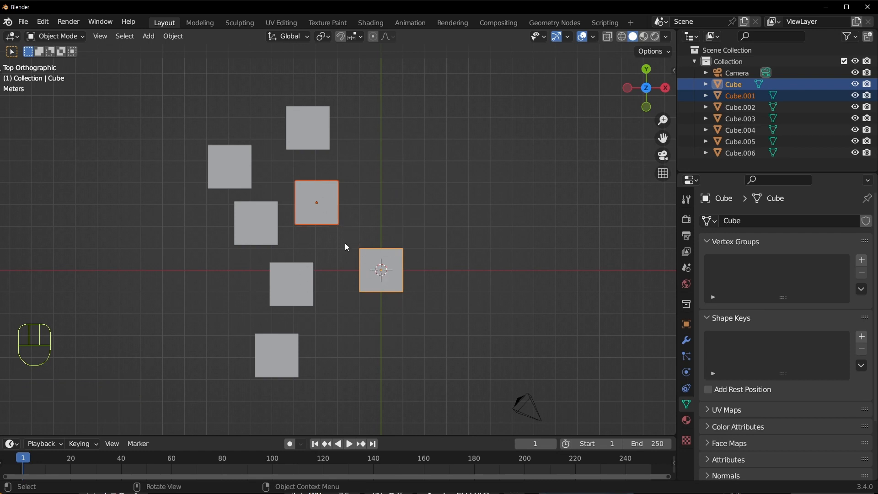
Try scaling the two selected cubes about their shared median point and undo the scaling.
{"action": "key", "text": "s"}
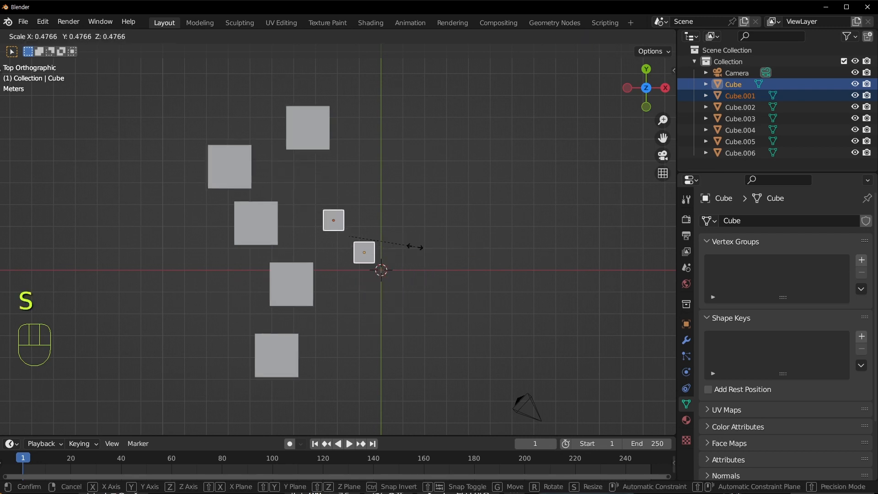
{"action": "left_click", "coordinate": [514, 262]}
{"action": "key", "text": "ctrl+z"}
Try rotating the two selected cubes about their shared median point twice, undoing each rotation.
{"action": "key", "text": "r"}
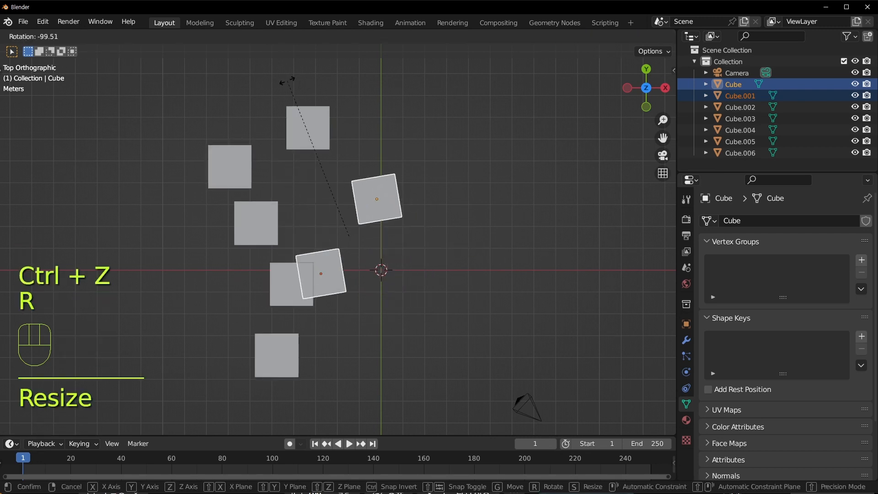
{"action": "left_click", "coordinate": [526, 291]}
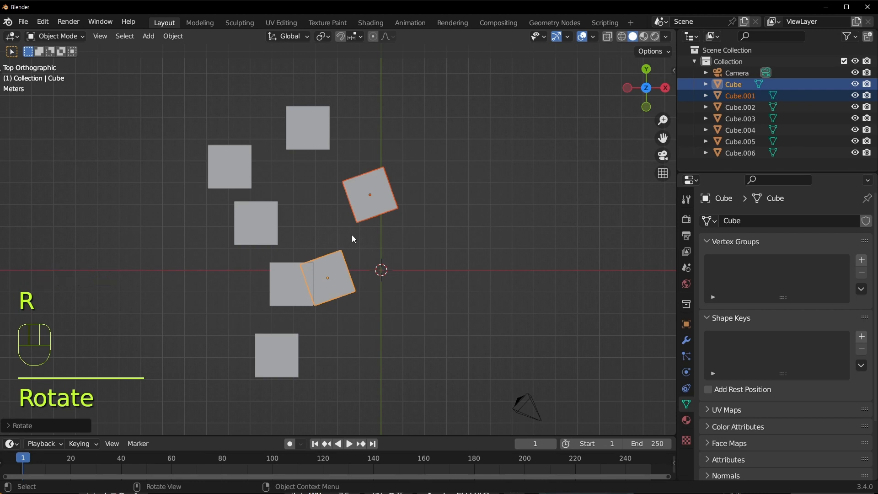
{"action": "key", "text": "ctrl+z"}
{"action": "key", "text": "r"}
{"action": "left_click", "coordinate": [473, 329]}
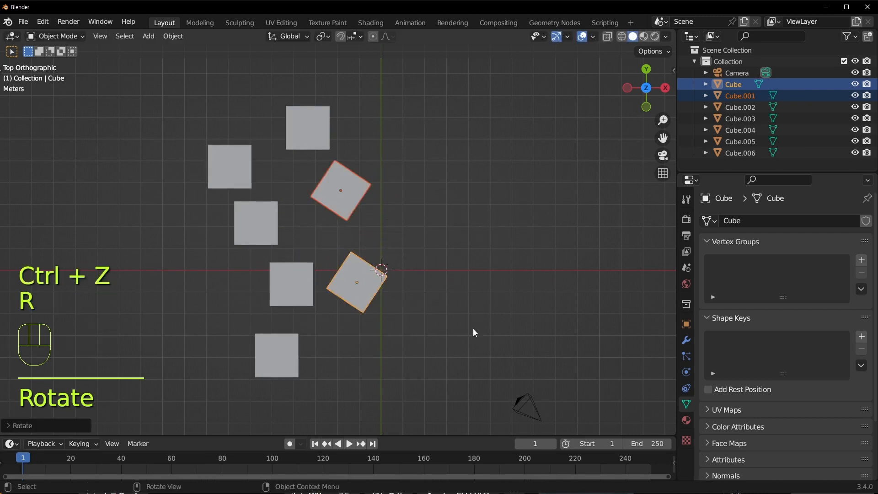
{"action": "key", "text": "ctrl+z"}
Add Cube.005 to the selection and try rotating the three cubes about their median point, undoing each rotation.
{"action": "left_click", "coordinate": [314, 122], "text": "shift"}
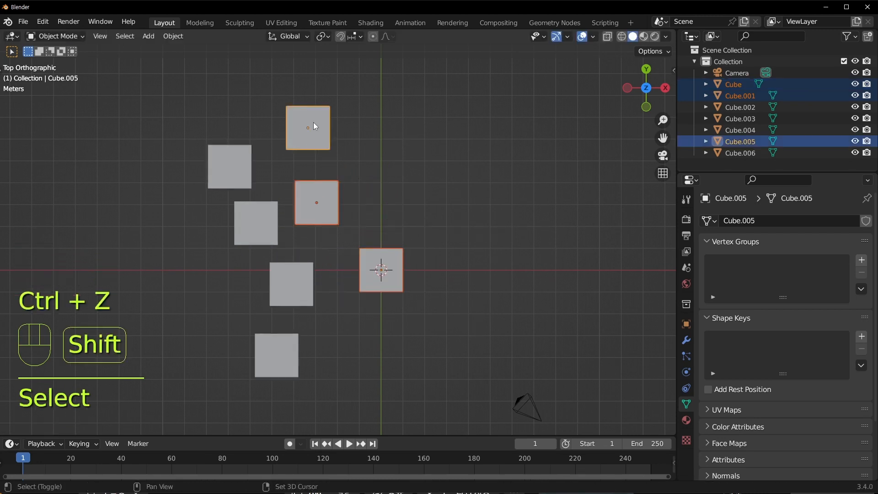
{"action": "middle_click_drag", "start_coordinate": [385, 119], "coordinate": [381, 173], "text": "shift"}
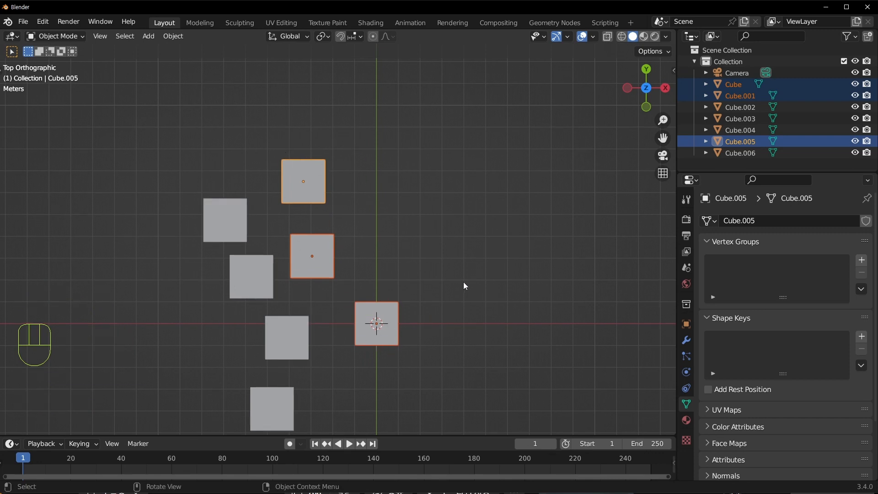
{"action": "key", "text": "r"}
{"action": "left_click", "coordinate": [464, 169]}
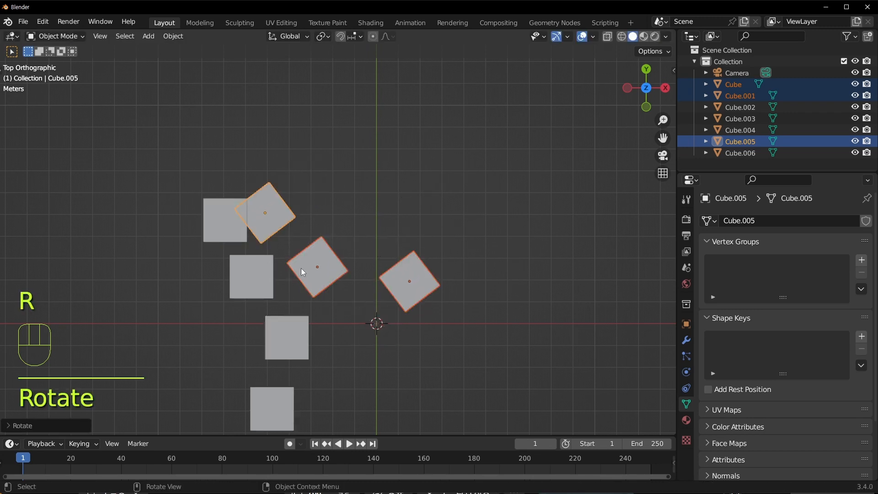
{"action": "key", "text": "ctrl+z"}
{"action": "scroll", "coordinate": [339, 266], "scroll_direction": "up", "scroll_amount": 3}
{"action": "key", "text": "r"}
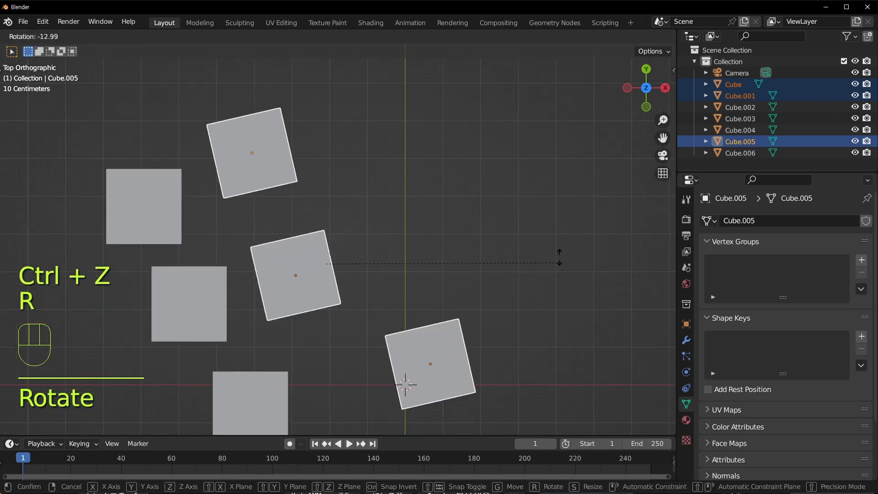
{"action": "key", "text": "ctrl+z"}
Add the four remaining cubes to the selection so that all seven cubes are selected, with Cube.004 active.
{"action": "scroll", "coordinate": [476, 151], "scroll_direction": "down", "scroll_amount": 3}
{"action": "left_click", "coordinate": [238, 214], "text": "shift"}
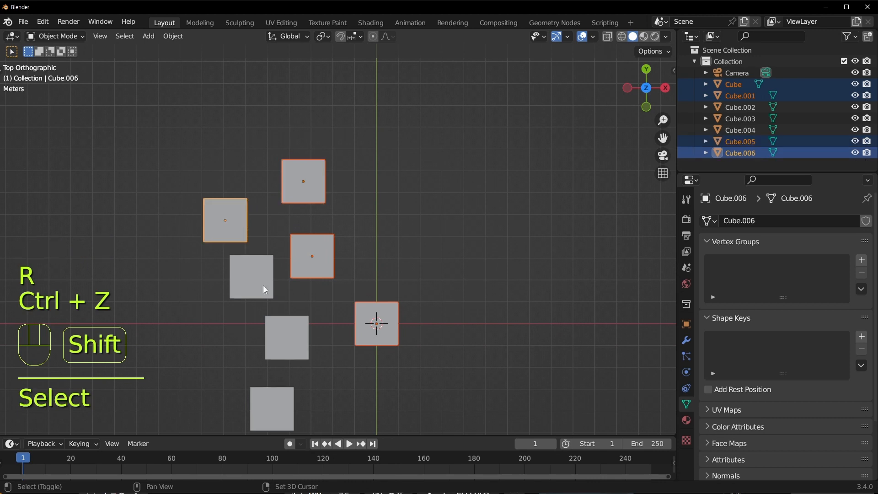
{"action": "left_click", "coordinate": [264, 289], "text": "shift"}
{"action": "left_click", "coordinate": [296, 353], "text": "shift"}
{"action": "left_click", "coordinate": [279, 400], "text": "shift"}
{"action": "middle_click_drag", "start_coordinate": [395, 378], "coordinate": [431, 364], "text": "shift"}
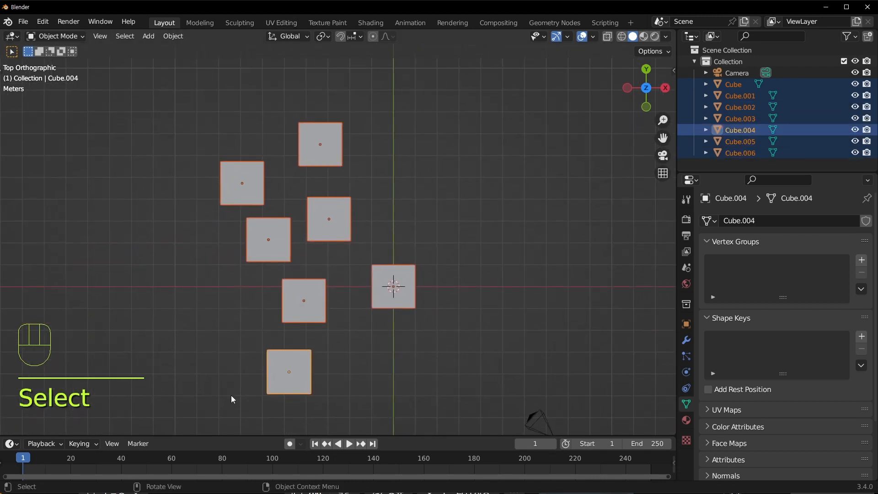
Try rotating all seven cubes about their shared median point and undo the rotation.
{"action": "key", "text": "r"}
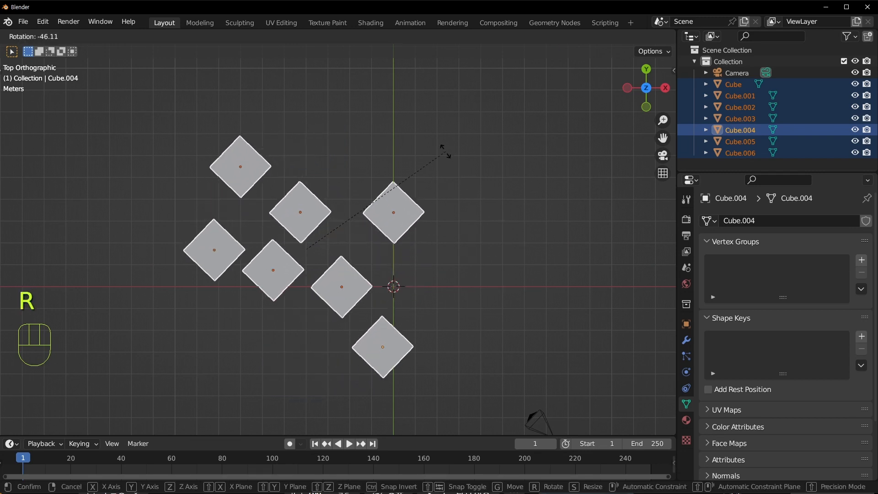
{"action": "left_click", "coordinate": [476, 240]}
{"action": "key", "text": "ctrl+z"}
Try scaling all seven cubes about their median point and then moving them, undoing each change.
{"action": "key", "text": "s"}
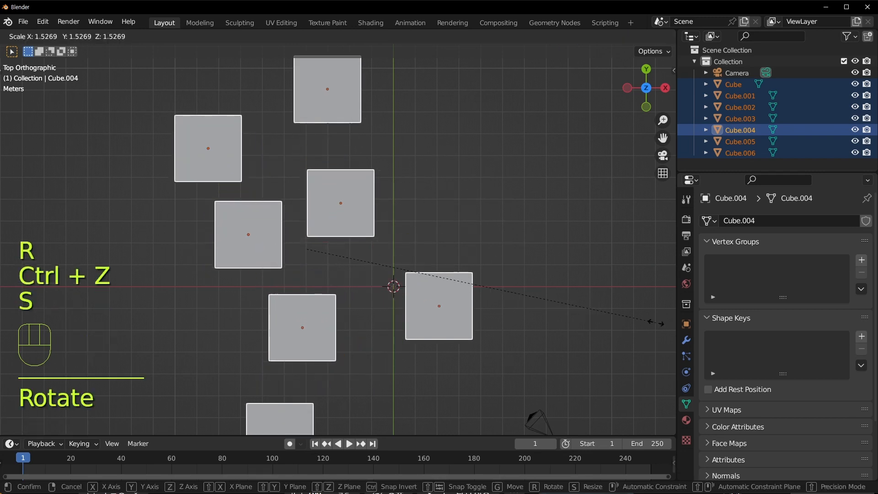
{"action": "left_click", "coordinate": [567, 320]}
{"action": "key", "text": "ctrl+z"}
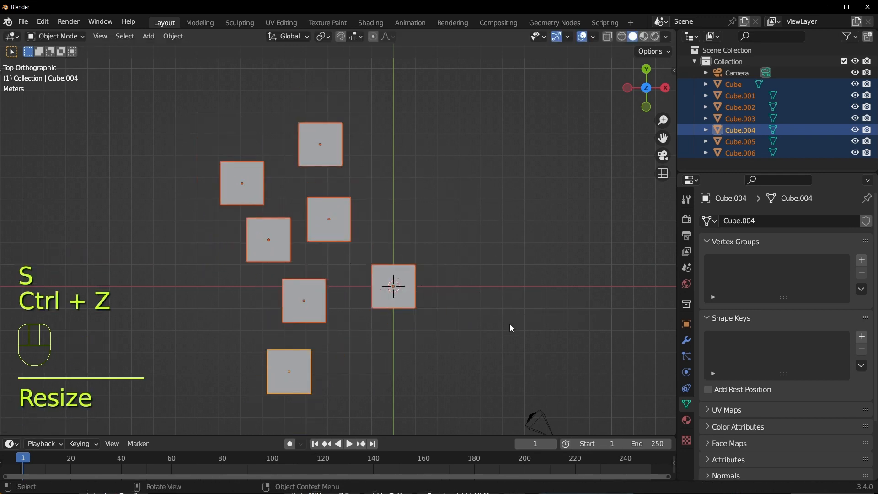
{"action": "key", "text": "g"}
{"action": "left_click", "coordinate": [515, 297]}
{"action": "key", "text": "ctrl+z"}
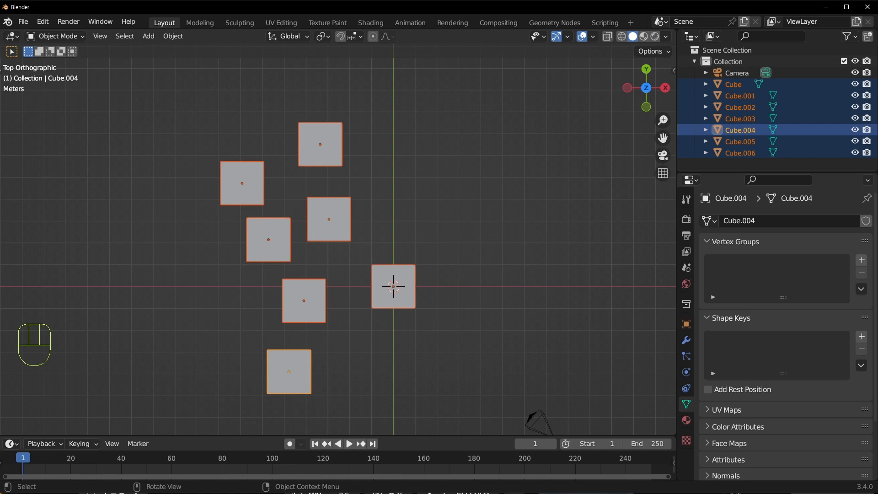
Reselect all seven cubes with the cube at the world origin active, then try scaling them and undo it.
{"action": "left_click", "coordinate": [413, 270]}
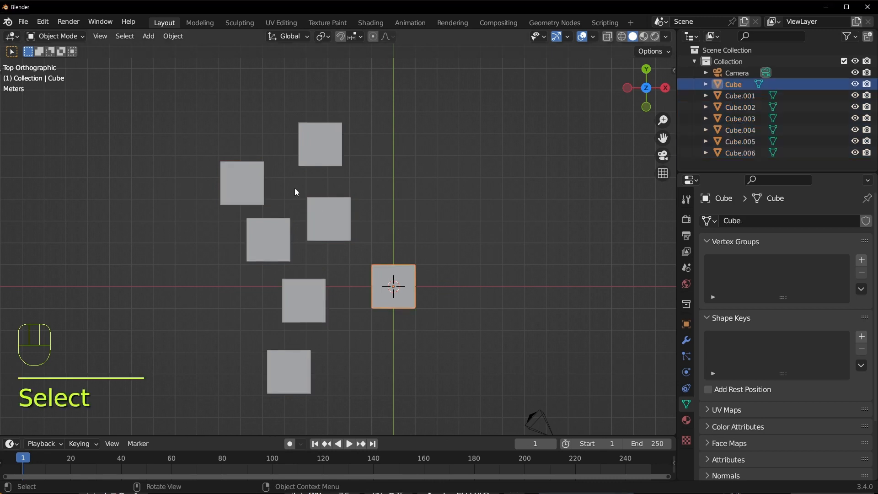
{"action": "left_click_drag", "start_coordinate": [177, 117], "coordinate": [435, 416]}
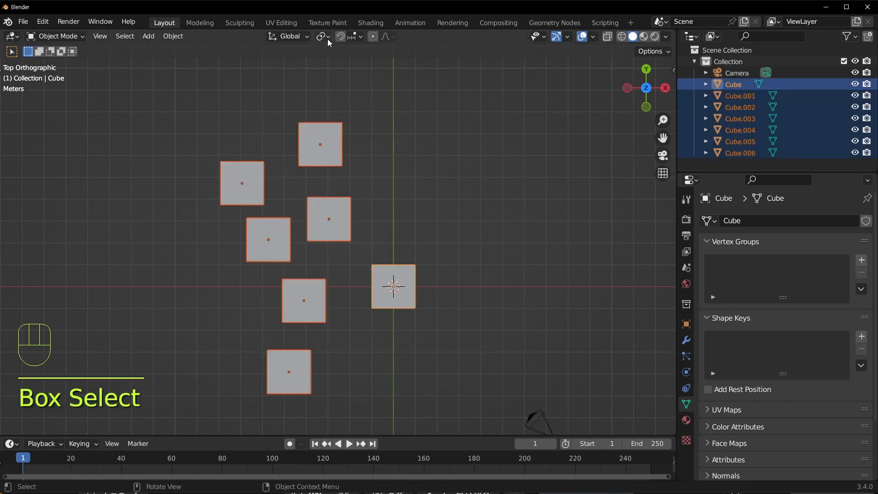
{"action": "key", "text": "s"}
{"action": "left_click", "coordinate": [509, 258]}
{"action": "key", "text": "ctrl+z"}
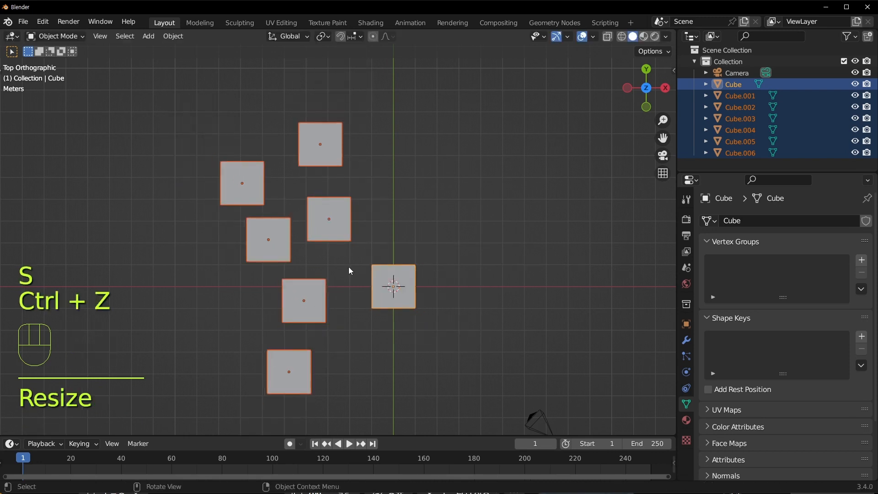
Set the Transform Pivot Point to 3D Cursor.
{"action": "left_click", "coordinate": [322, 37]}
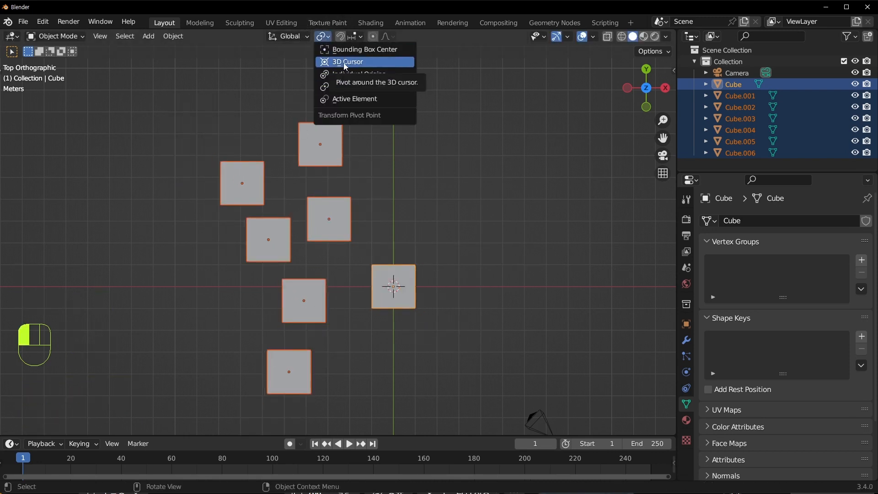
{"action": "left_click", "coordinate": [346, 63]}
{"action": "left_click", "coordinate": [323, 36]}
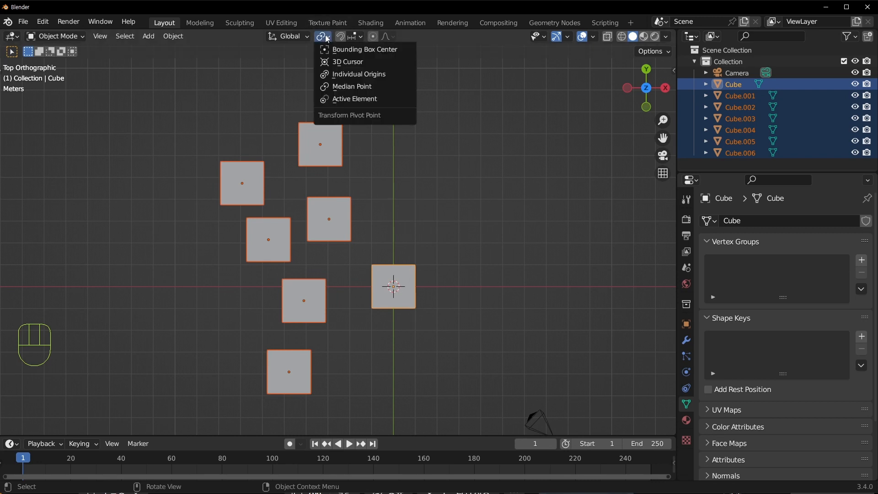
{"action": "left_click", "coordinate": [351, 64]}
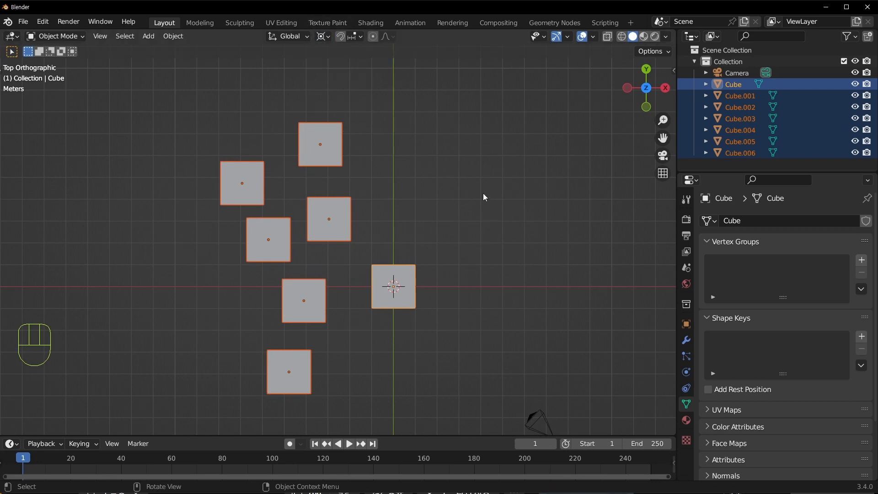
Try rotating and then scaling the seven cubes around the 3D cursor at the world origin, undoing each change.
{"action": "key", "text": "r"}
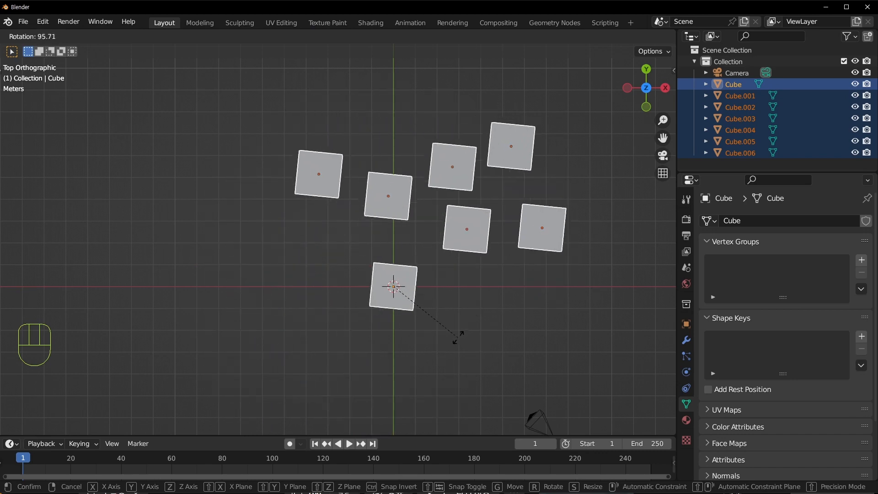
{"action": "left_click", "coordinate": [478, 322]}
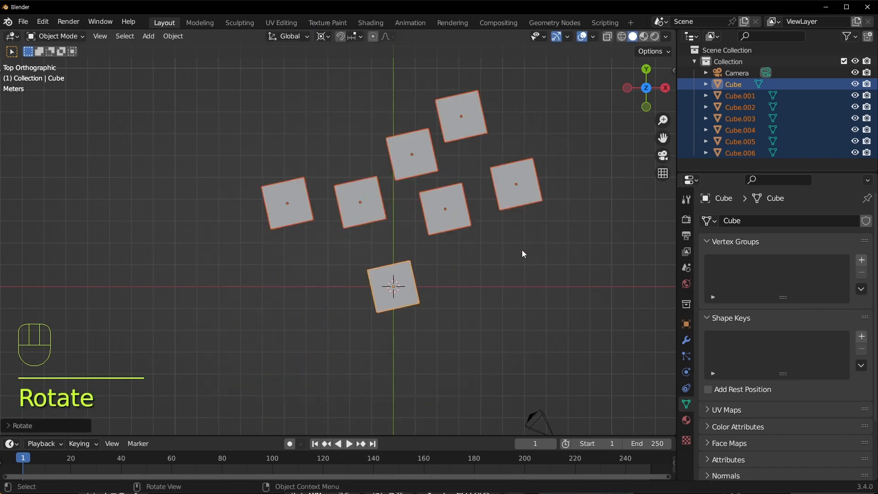
{"action": "key", "text": "ctrl+z"}
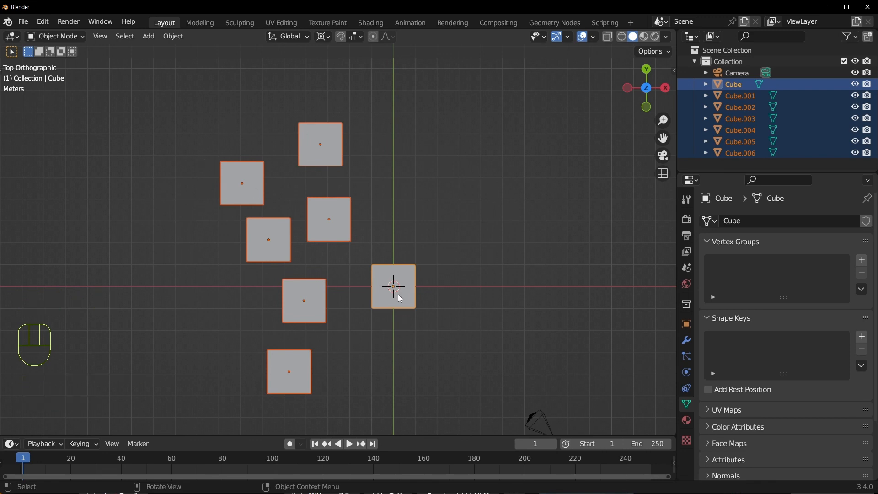
{"action": "key", "text": "s"}
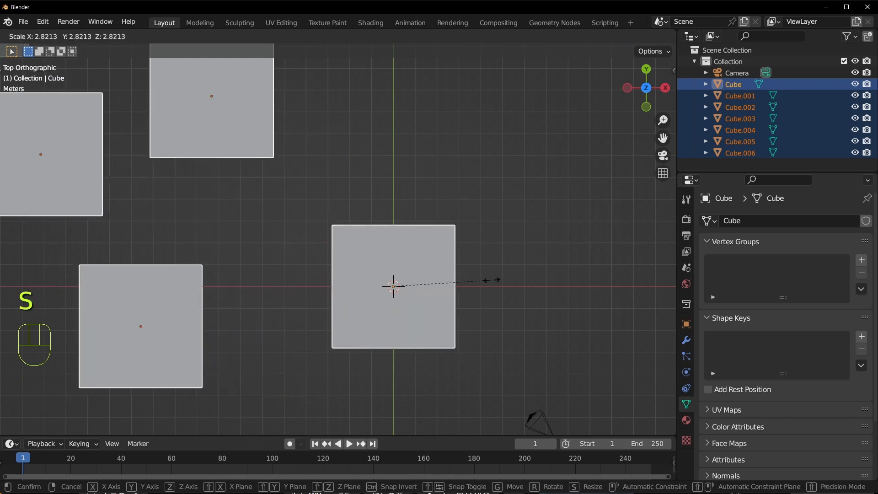
{"action": "left_click", "coordinate": [389, 258]}
{"action": "key", "text": "ctrl+z"}
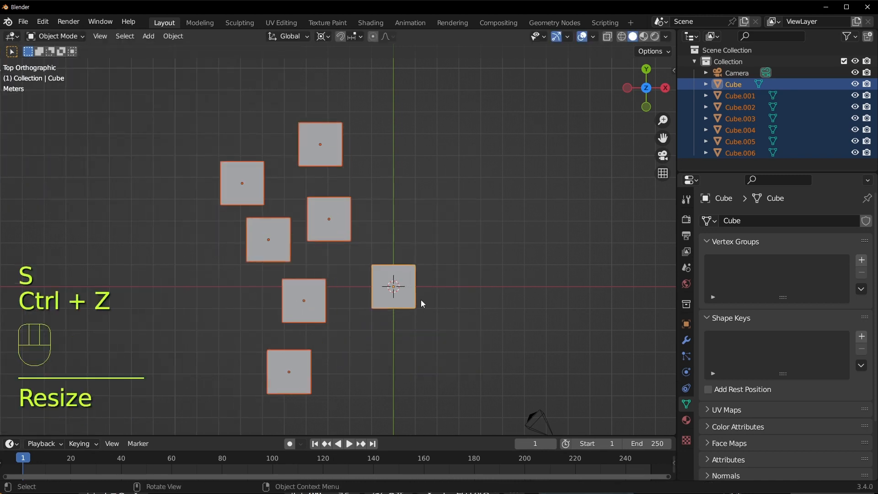
Place the 3D cursor on the upper-left side of the cube group, try rotating the cubes around it and undo the rotation.
{"action": "right_click", "coordinate": [552, 198], "text": "shift"}
{"action": "right_click", "coordinate": [485, 99], "text": "shift"}
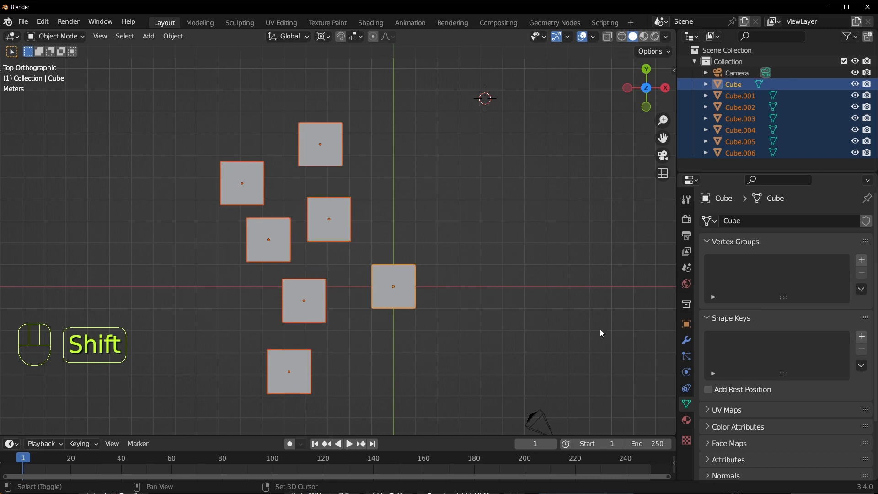
{"action": "right_click", "coordinate": [106, 143], "text": "shift"}
{"action": "key", "text": "r"}
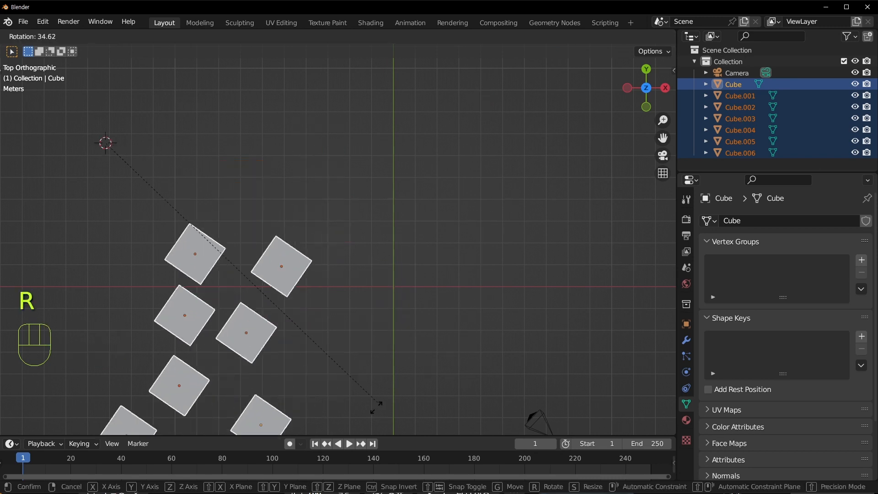
{"action": "left_click", "coordinate": [502, 129]}
{"action": "key", "text": "ctrl+z"}
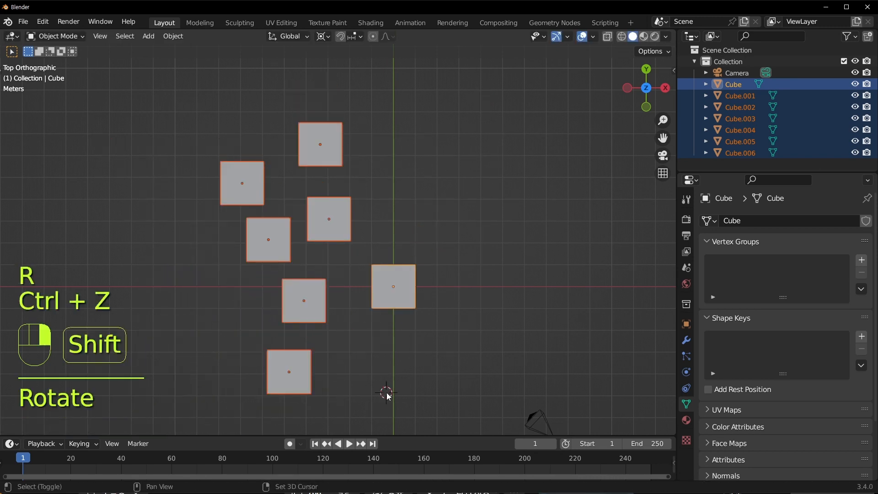
Reposition the 3D cursor just above the cube at the world origin, try scaling all cubes from it and undo the scale.
{"action": "right_click", "coordinate": [397, 136], "text": "shift"}
{"action": "right_click", "coordinate": [588, 280], "text": "shift"}
{"action": "right_click", "coordinate": [371, 202], "text": "shift"}
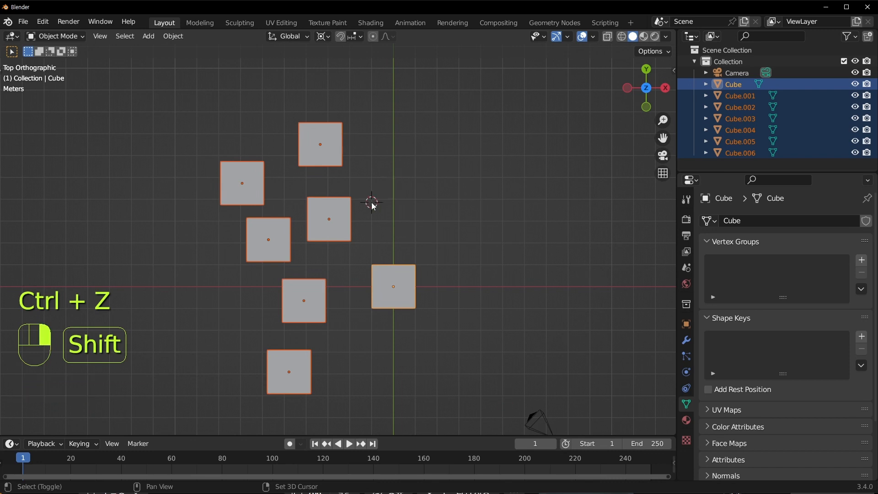
{"action": "key", "text": "s"}
{"action": "left_click", "coordinate": [482, 230]}
{"action": "key", "text": "ctrl+z"}
Place the 3D cursor on the lower-left side of the cube group and try scaling and rotating the cubes around it, undoing each change.
{"action": "right_click", "coordinate": [233, 290], "text": "shift"}
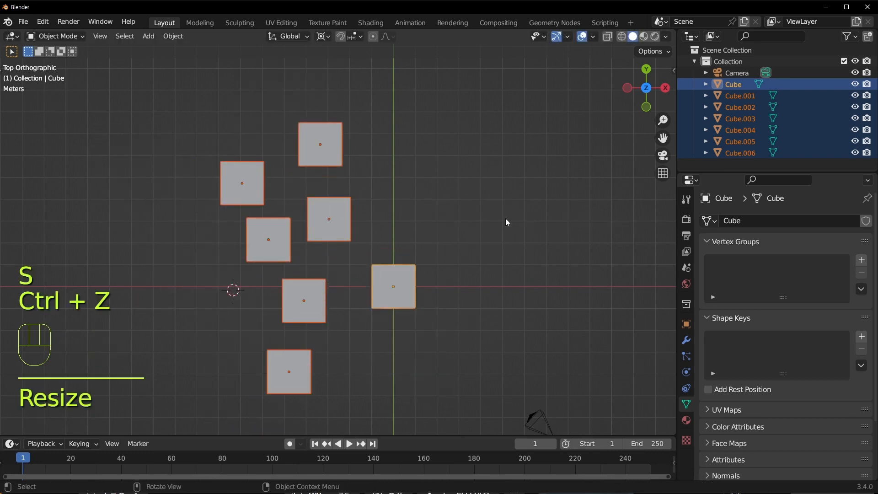
{"action": "key", "text": "s"}
{"action": "left_click", "coordinate": [490, 229]}
{"action": "key", "text": "ctrl+z"}
{"action": "key", "text": "r"}
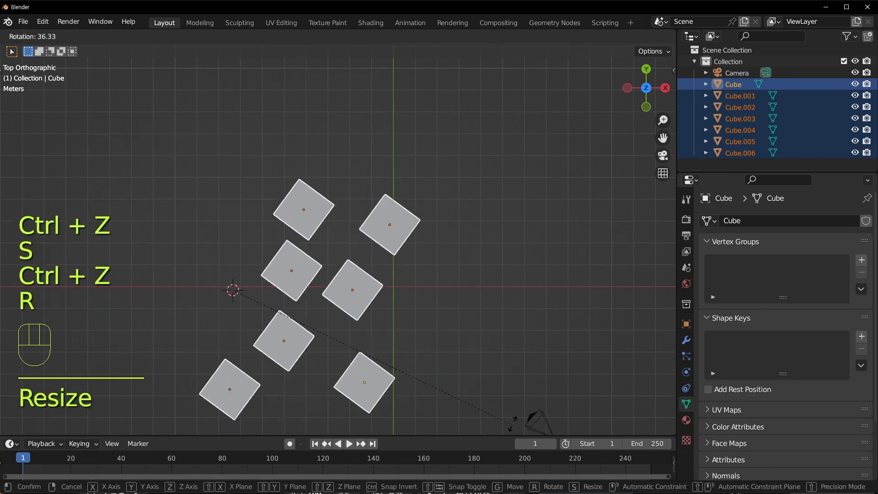
{"action": "left_click", "coordinate": [507, 266]}
{"action": "key", "text": "ctrl+z"}
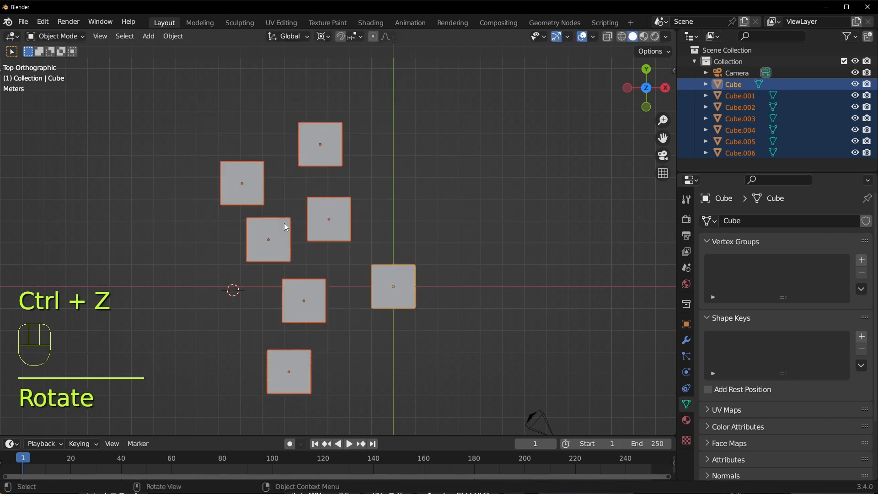
Snap the 3D cursor back to the world origin.
{"action": "scroll", "coordinate": [428, 265], "scroll_direction": "up", "scroll_amount": 2}
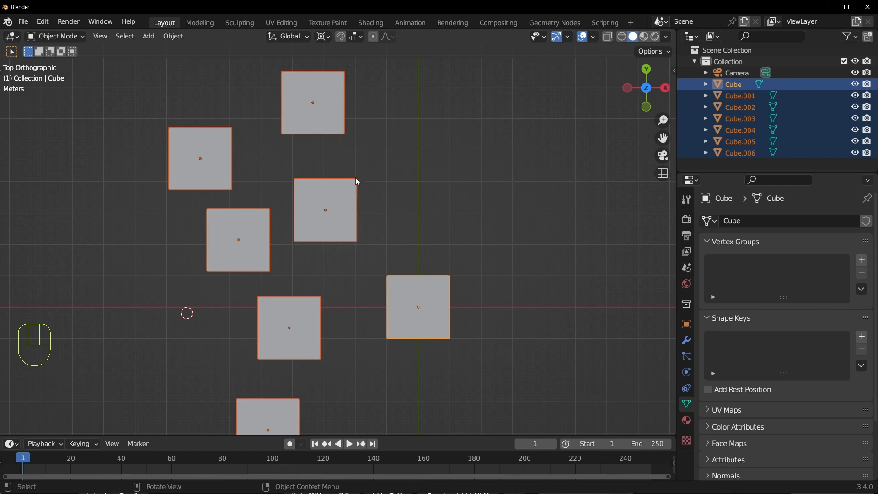
{"action": "scroll", "coordinate": [404, 225], "scroll_direction": "down", "scroll_amount": 1}
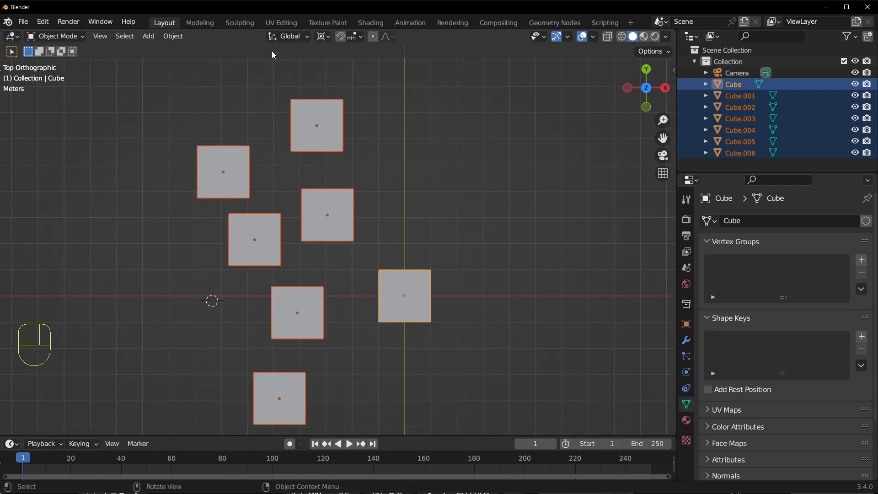
{"action": "key", "text": "shift+s"}
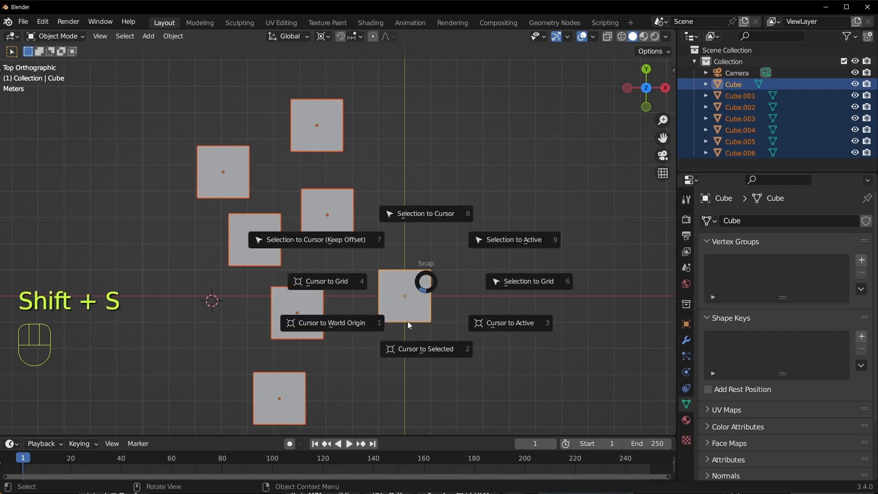
{"action": "left_click", "coordinate": [367, 325]}
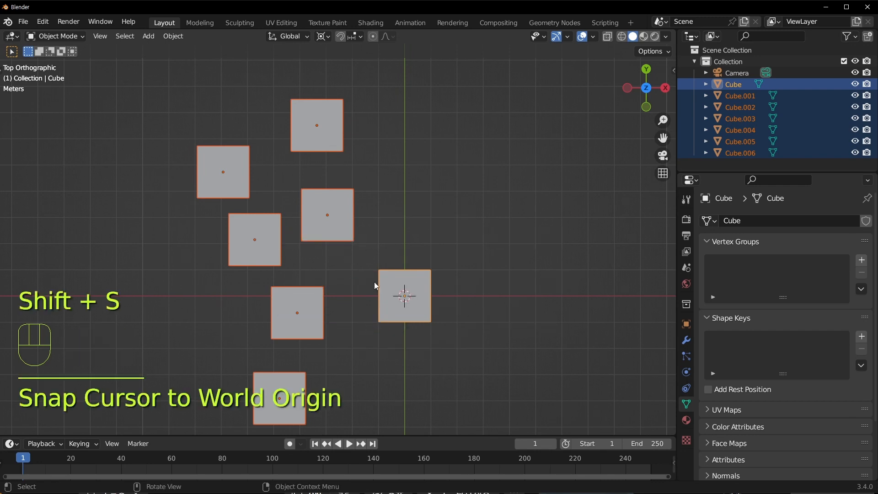
Set the Transform Pivot Point to Individual Origins and select only Cube.006.
{"action": "left_click", "coordinate": [325, 37]}
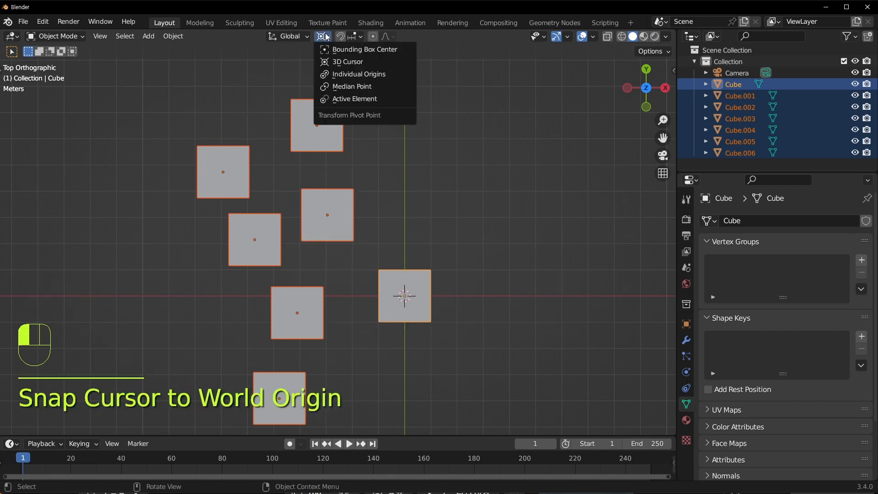
{"action": "left_click", "coordinate": [342, 77]}
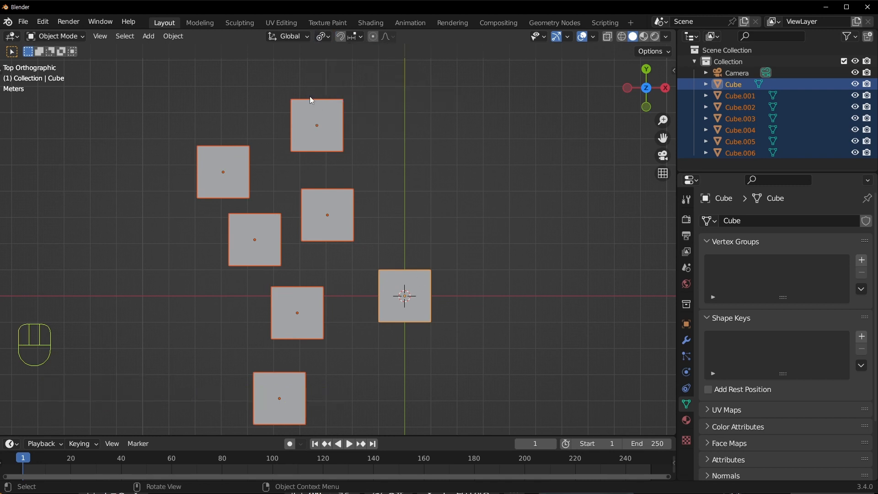
{"action": "left_click", "coordinate": [218, 178]}
{"action": "left_click", "coordinate": [317, 125]}
{"action": "left_click", "coordinate": [221, 172]}
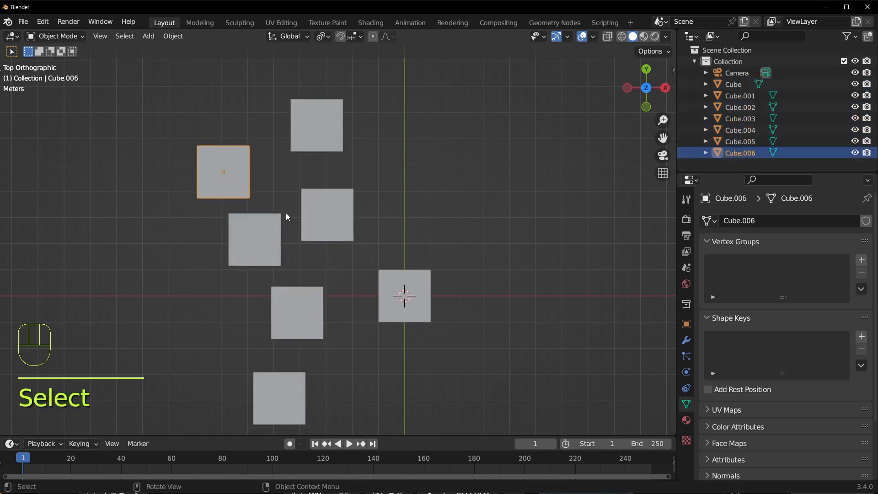
Add a Monkey mesh to the scene and move it up and away from the cubes into empty space.
{"action": "middle_click_drag", "start_coordinate": [286, 217], "coordinate": [224, 292]}
{"action": "left_click", "coordinate": [223, 292]}
{"action": "scroll", "coordinate": [361, 239], "scroll_direction": "down", "scroll_amount": 3}
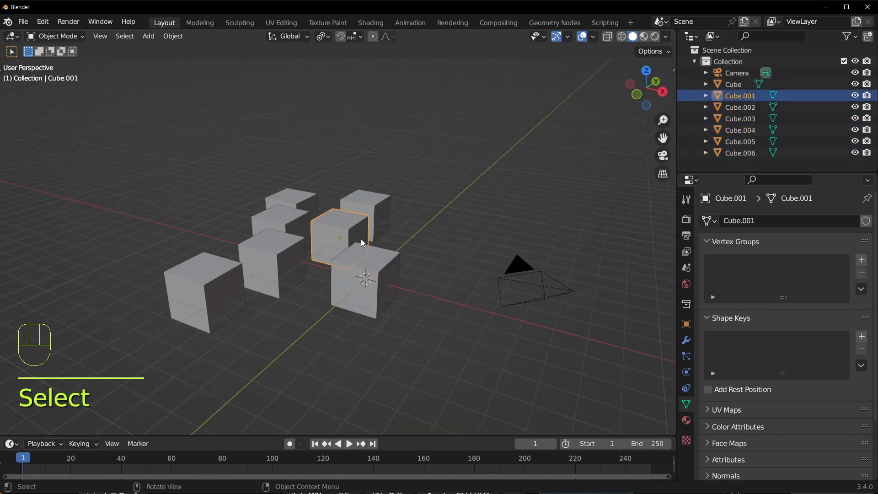
{"action": "middle_click_drag", "start_coordinate": [361, 238], "coordinate": [433, 243]}
{"action": "key", "text": "shift+a"}
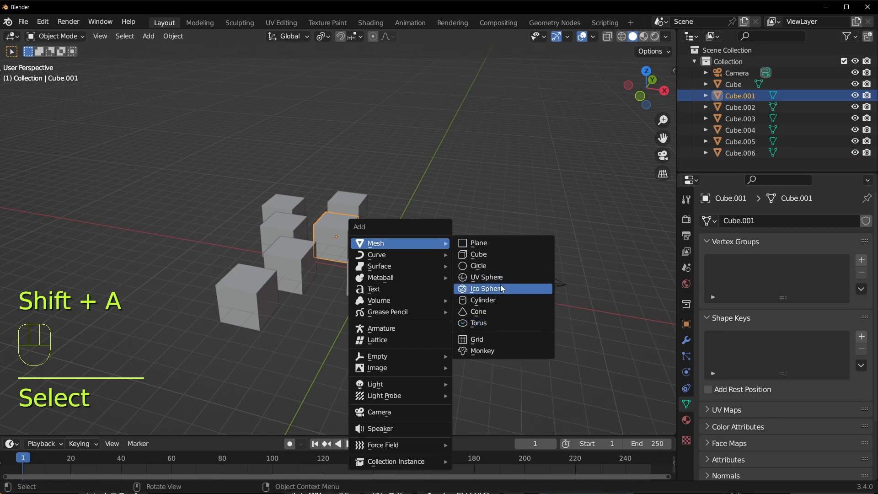
{"action": "left_click", "coordinate": [489, 351]}
{"action": "middle_click_drag", "start_coordinate": [430, 287], "coordinate": [446, 291]}
{"action": "key", "text": "g"}
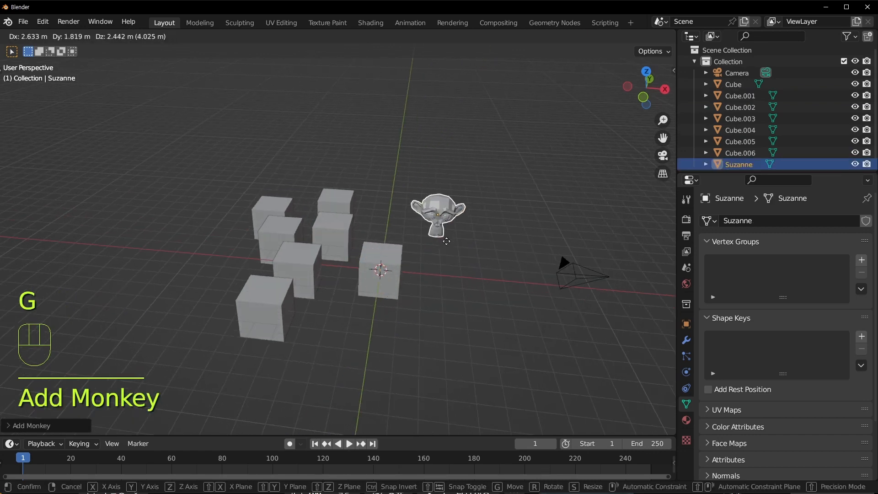
{"action": "left_click", "coordinate": [482, 253]}
Activate the Move tool to show the move gizmo at the monkey's origin.
{"action": "middle_click_drag", "start_coordinate": [482, 253], "coordinate": [316, 234], "text": "shift"}
{"action": "scroll", "coordinate": [268, 148], "scroll_direction": "up", "scroll_amount": 5}
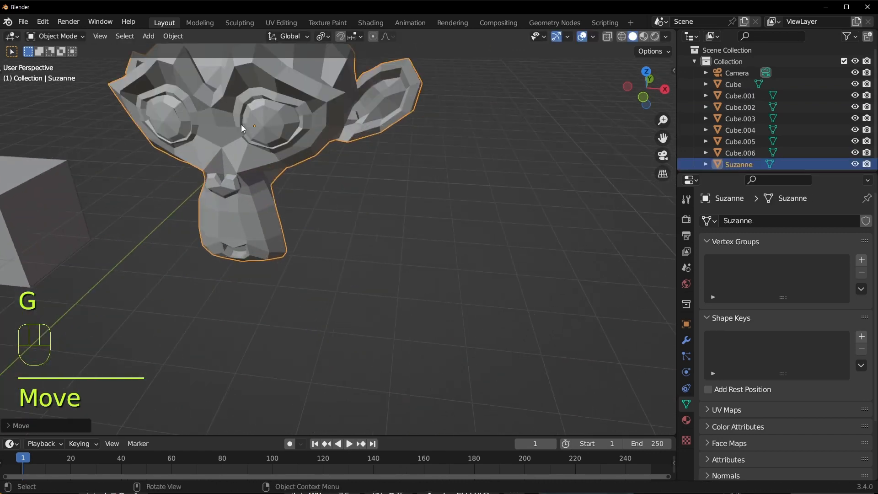
{"action": "scroll", "coordinate": [339, 207], "scroll_direction": "down", "scroll_amount": 5}
{"action": "key", "text": "shift+space"}
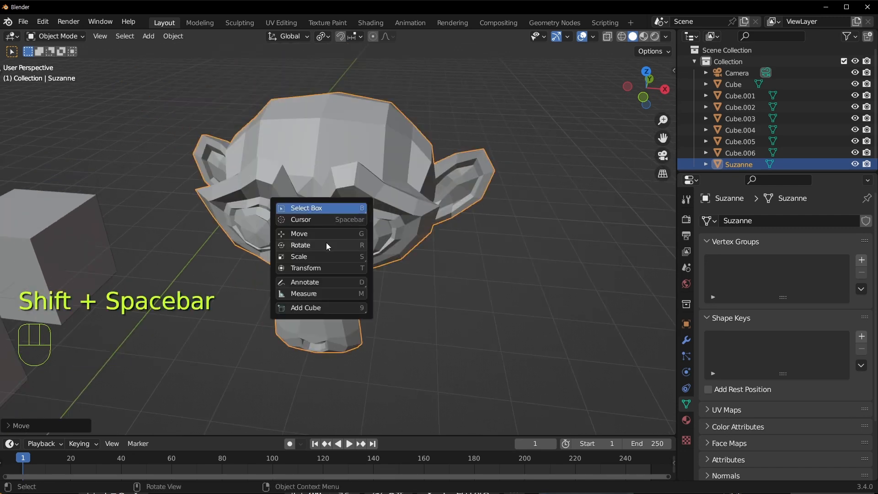
{"action": "left_click", "coordinate": [316, 233]}
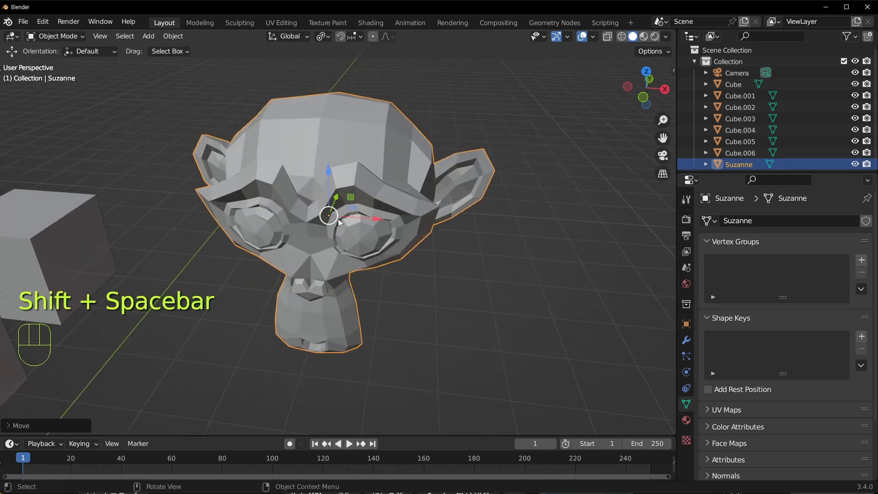
{"action": "scroll", "coordinate": [339, 216], "scroll_direction": "down", "scroll_amount": 3}
{"action": "scroll", "coordinate": [331, 219], "scroll_direction": "down", "scroll_amount": 3}
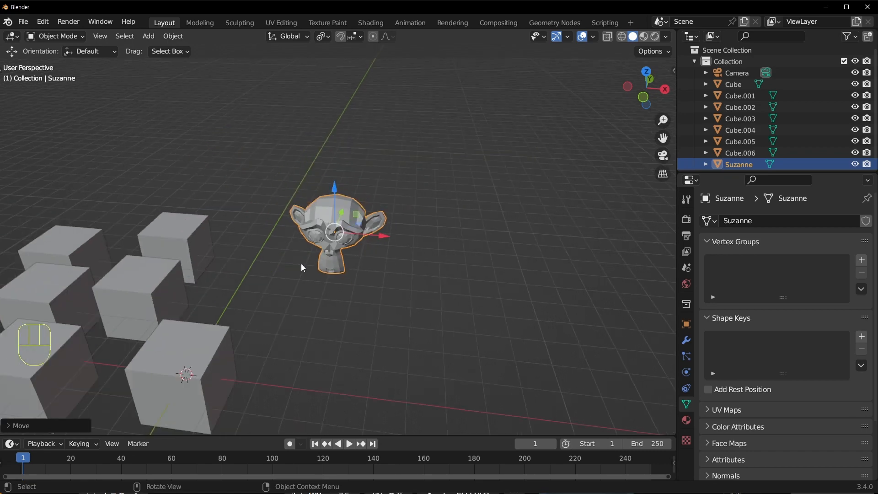
In top view, add all seven cubes to the selection alongside the monkey, making Cube.004 the active object.
{"action": "middle_click_drag", "start_coordinate": [301, 263], "coordinate": [361, 251], "text": "shift"}
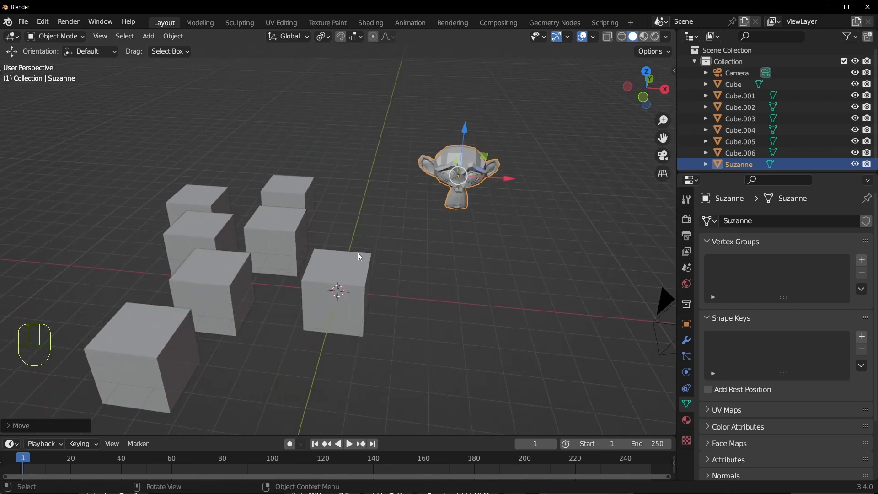
{"action": "key", "text": "KP_7"}
{"action": "scroll", "coordinate": [358, 254], "scroll_direction": "down", "scroll_amount": 3}
{"action": "scroll", "coordinate": [355, 274], "scroll_direction": "up", "scroll_amount": 2}
{"action": "left_click", "coordinate": [353, 287], "text": "shift"}
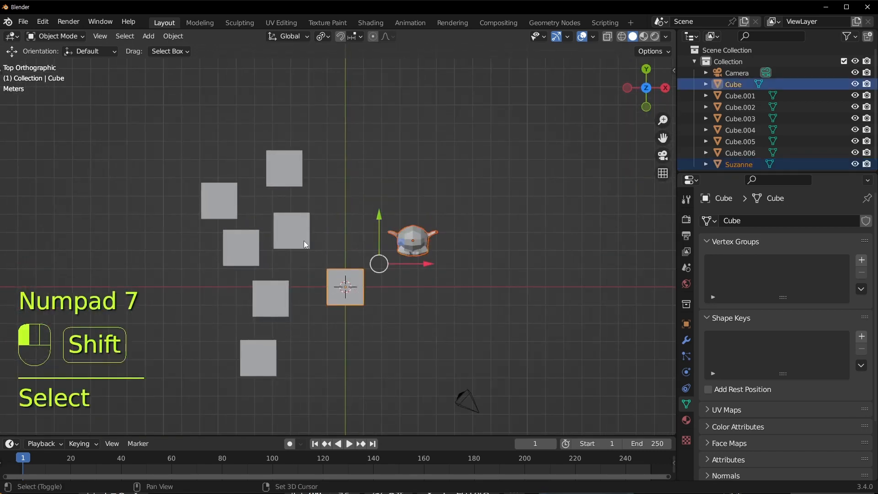
{"action": "left_click", "coordinate": [303, 241], "text": "shift"}
{"action": "left_click", "coordinate": [283, 173], "text": "shift"}
{"action": "left_click", "coordinate": [226, 204], "text": "shift"}
{"action": "left_click", "coordinate": [243, 242], "text": "shift"}
{"action": "left_click", "coordinate": [264, 298], "text": "shift"}
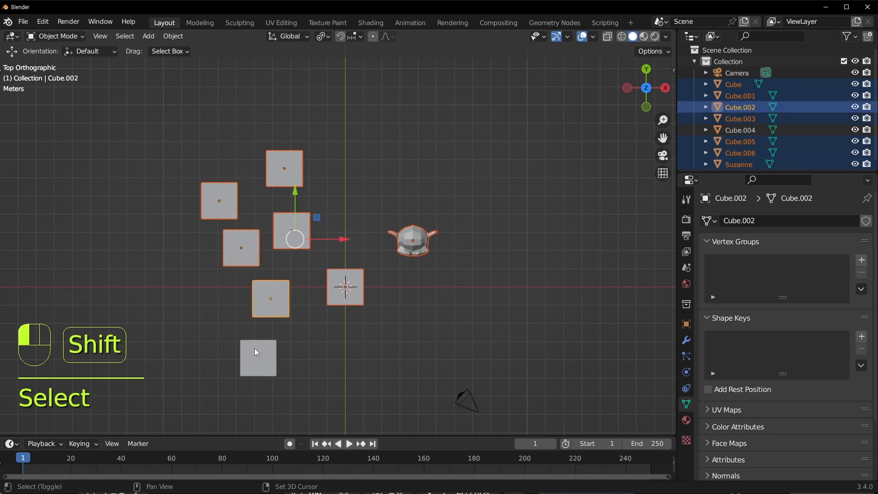
{"action": "left_click", "coordinate": [255, 347], "text": "shift"}
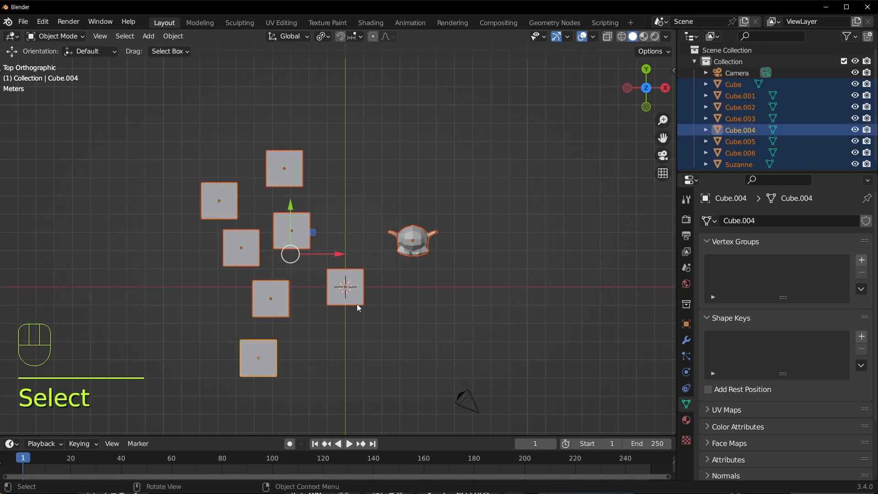
With the Transform Pivot Point on Individual Origins, try scaling up all selected objects and undo the scaling.
{"action": "left_click", "coordinate": [326, 40]}
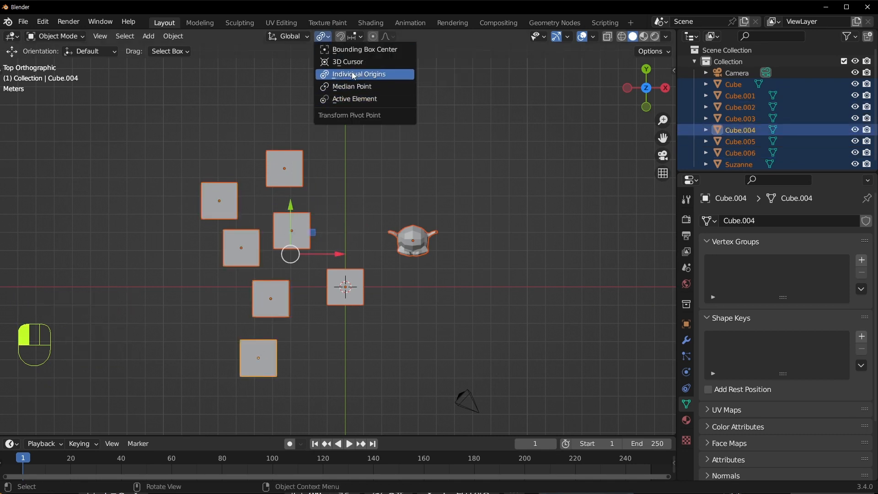
{"action": "left_click", "coordinate": [353, 76]}
{"action": "key", "text": "s"}
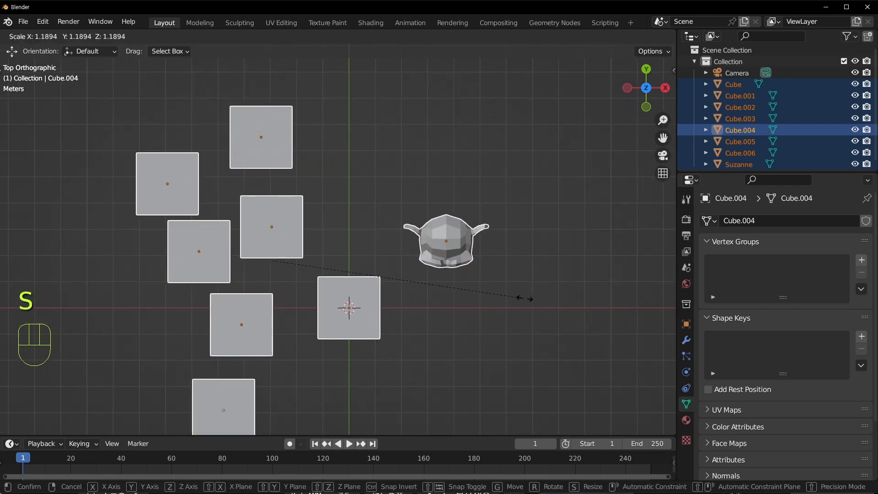
{"action": "left_click", "coordinate": [597, 307]}
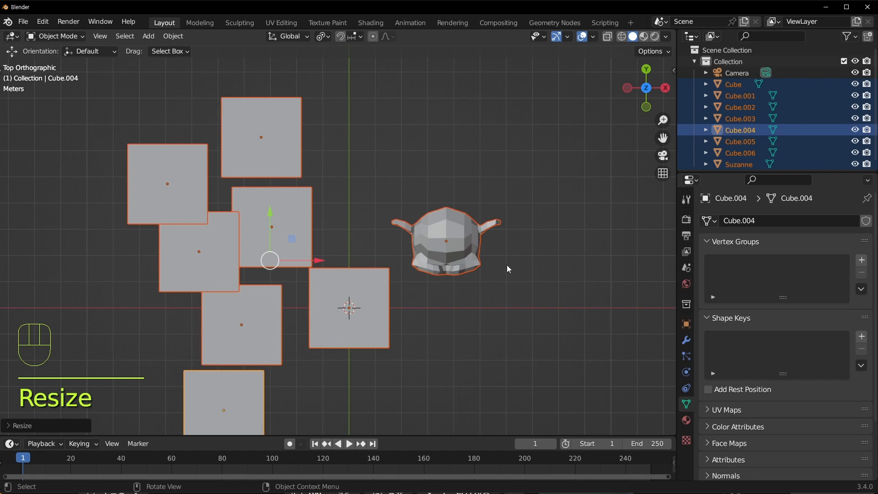
{"action": "key", "text": "ctrl+z"}
Try rotating the cubes and the monkey around their individual origins in top view, and undo the rotation.
{"action": "key", "text": "r"}
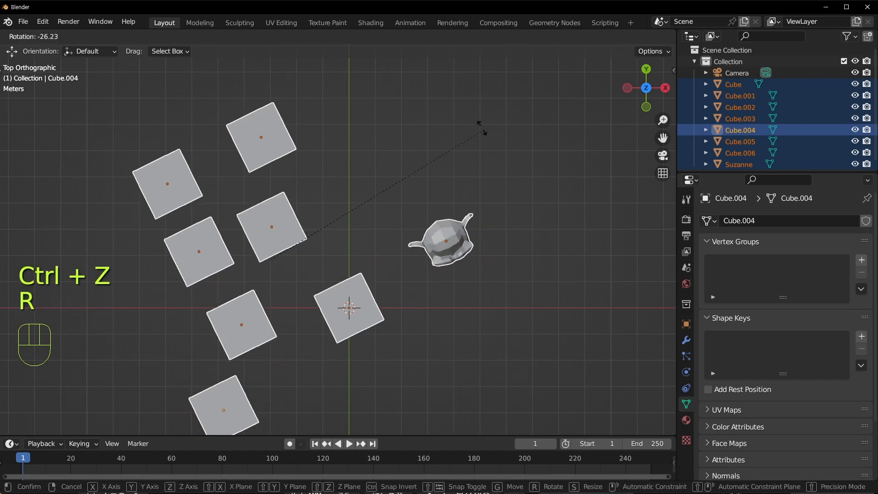
{"action": "left_click", "coordinate": [218, 207]}
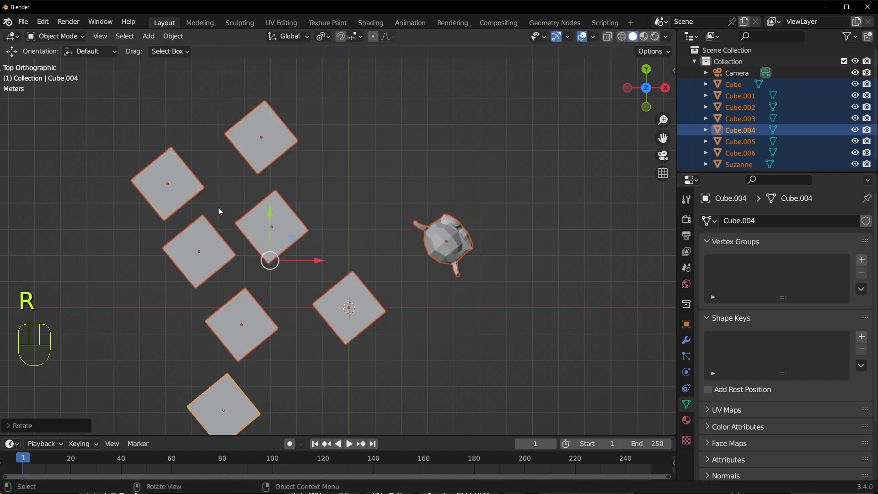
{"action": "key", "text": "ctrl+z"}
Try rotating the selected objects around the global Z axis in a perspective view, and undo the rotation.
{"action": "middle_click_drag", "start_coordinate": [416, 316], "coordinate": [366, 245]}
{"action": "key", "text": "r"}
{"action": "key", "text": "z"}
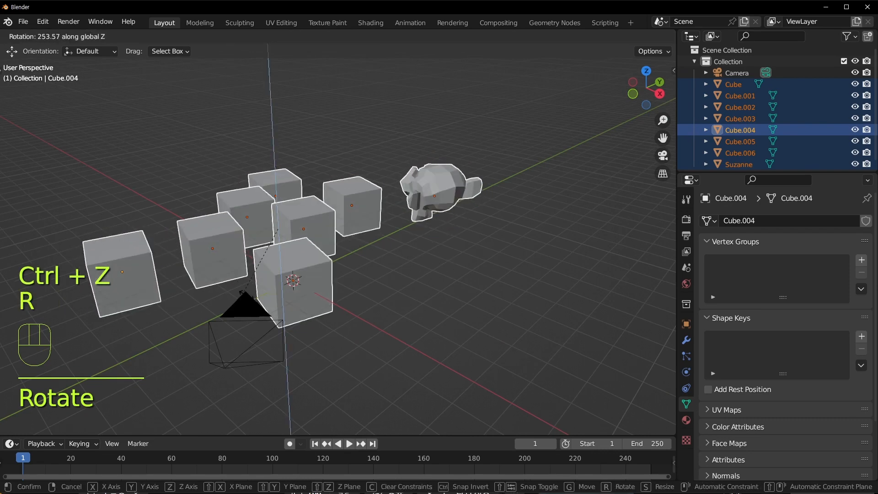
{"action": "left_click", "coordinate": [355, 323]}
{"action": "key", "text": "ctrl+z"}
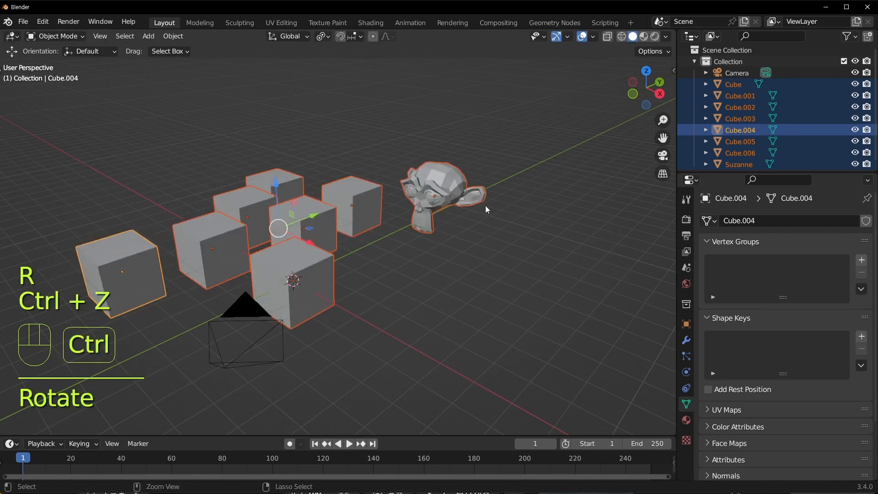
Try an unconstrained rotation of the selected objects from a low front viewpoint, inspect it from above and undo it.
{"action": "middle_click_drag", "start_coordinate": [318, 346], "coordinate": [399, 334]}
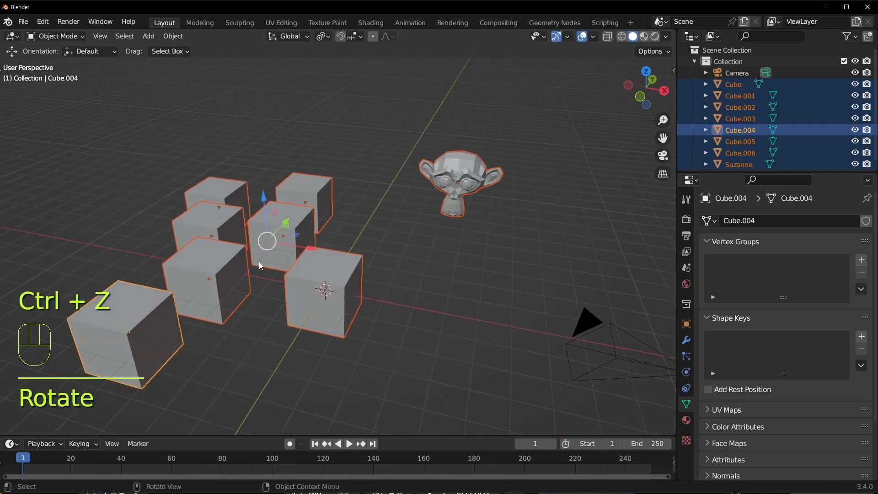
{"action": "middle_click_drag", "start_coordinate": [259, 262], "coordinate": [342, 245]}
{"action": "middle_click_drag", "start_coordinate": [433, 308], "coordinate": [447, 241]}
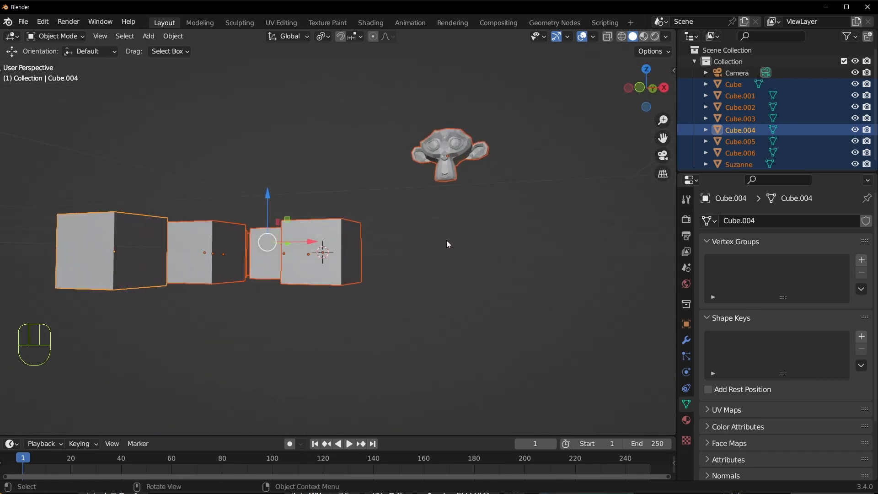
{"action": "key", "text": "r"}
{"action": "left_click", "coordinate": [408, 366]}
{"action": "middle_click_drag", "start_coordinate": [408, 366], "coordinate": [441, 313]}
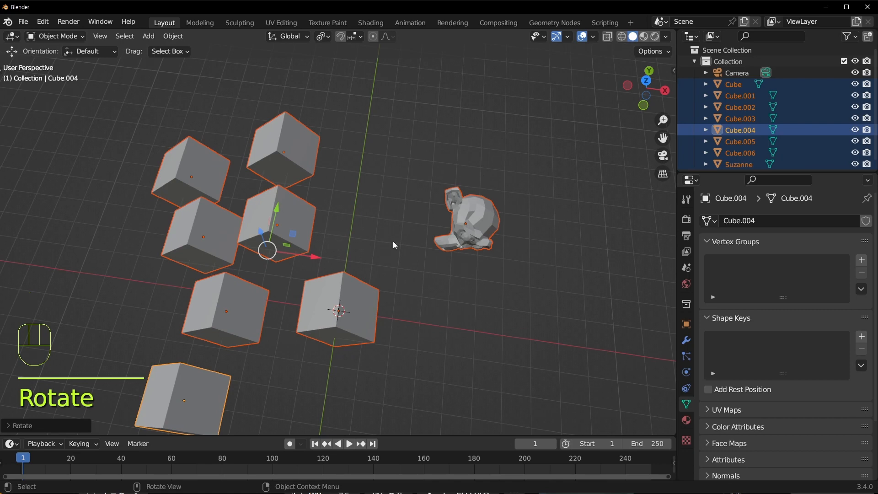
{"action": "middle_click_drag", "start_coordinate": [396, 308], "coordinate": [396, 247]}
{"action": "key", "text": "ctrl+z"}
Set the Transform Pivot Point to Active Element.
{"action": "middle_click_drag", "start_coordinate": [388, 70], "coordinate": [361, 137]}
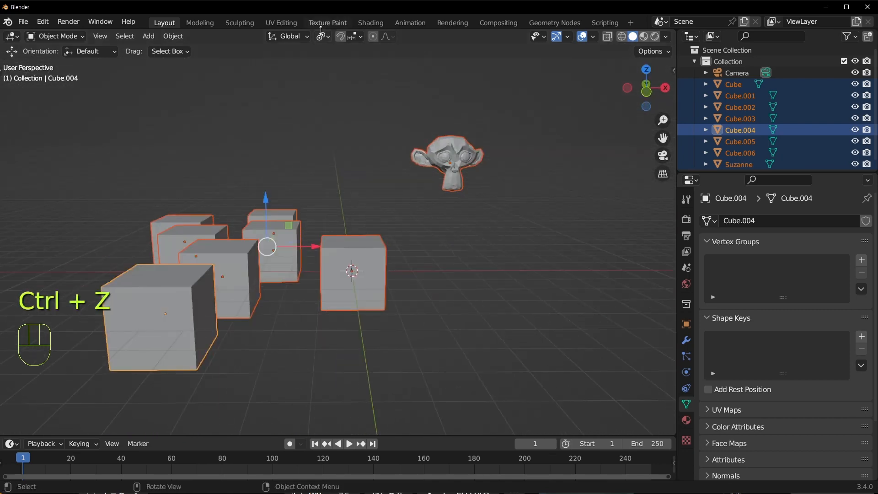
{"action": "left_click", "coordinate": [323, 36]}
{"action": "left_click", "coordinate": [355, 99]}
Make the monkey the active object and box-select it together with all seven cubes in top view.
{"action": "middle_click_drag", "start_coordinate": [421, 188], "coordinate": [402, 232]}
{"action": "left_click", "coordinate": [468, 207]}
{"action": "key", "text": "KP_7"}
{"action": "scroll", "coordinate": [378, 204], "scroll_direction": "up", "scroll_amount": 2}
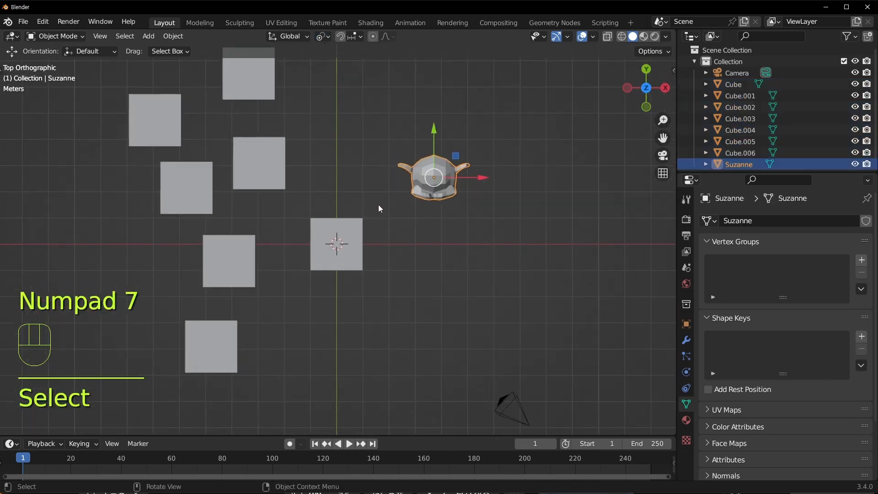
{"action": "middle_click_drag", "start_coordinate": [392, 201], "coordinate": [386, 222], "text": "shift"}
{"action": "left_click_drag", "start_coordinate": [523, 102], "coordinate": [139, 409]}
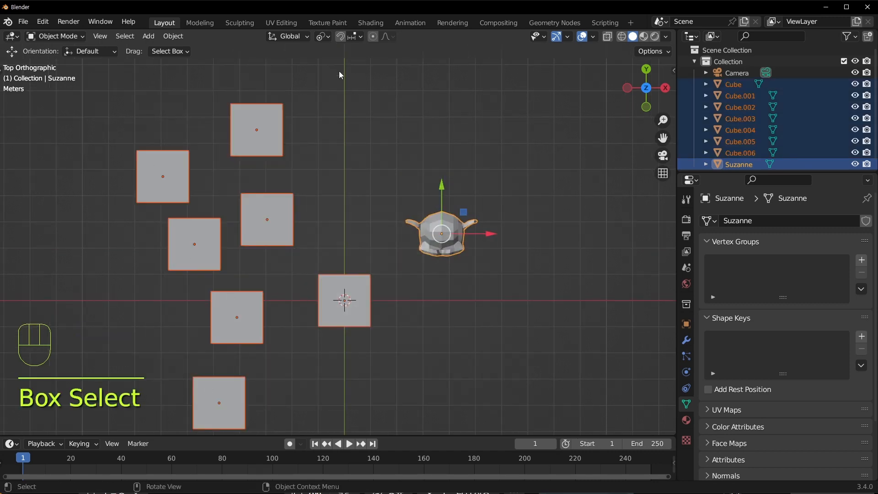
{"action": "left_click_drag", "start_coordinate": [506, 96], "coordinate": [132, 411]}
Make different cubes active in turn, ending with Cube.006, and try rotating the selection around it before undoing the rotation.
{"action": "left_click", "coordinate": [355, 301], "text": "shift"}
{"action": "left_click", "coordinate": [281, 229], "text": "shift"}
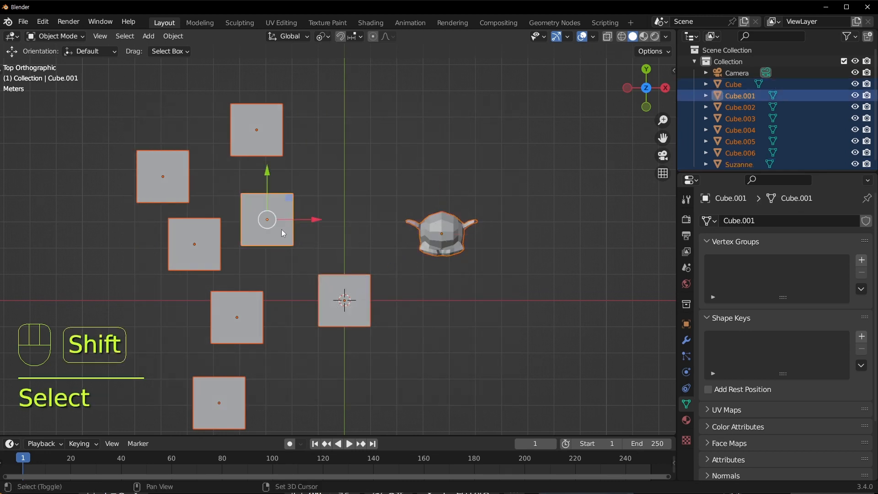
{"action": "left_click", "coordinate": [259, 135], "text": "shift"}
{"action": "left_click", "coordinate": [167, 182], "text": "shift"}
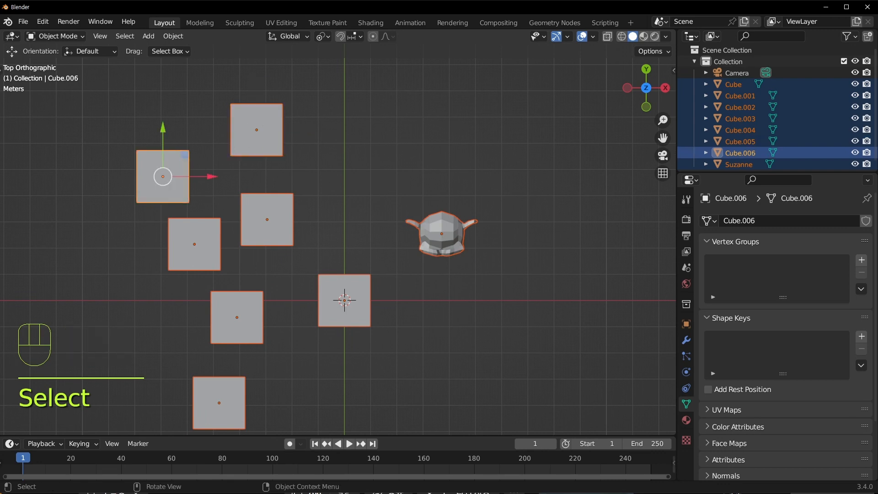
{"action": "key", "text": "r"}
{"action": "key", "text": "ctrl+z"}
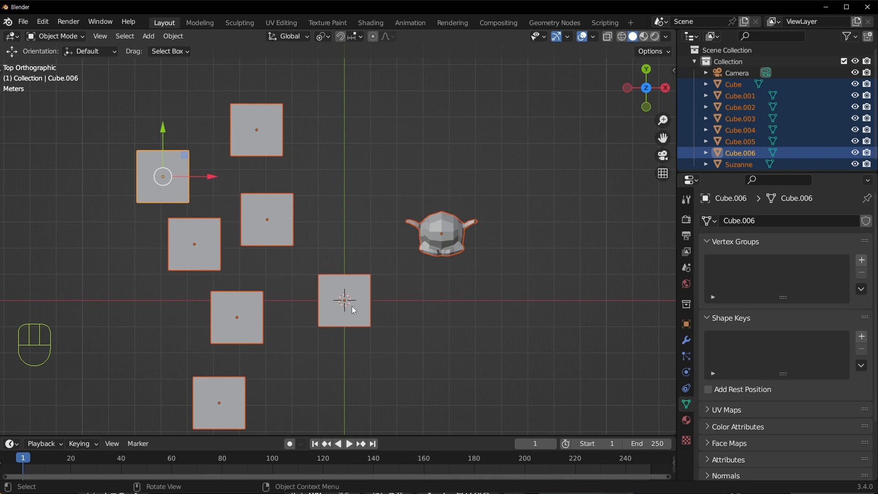
Place the 3D cursor at several empty spots around the objects, finishing beside the green axis, level with the rearmost cube.
{"action": "right_click", "coordinate": [91, 181], "text": "shift"}
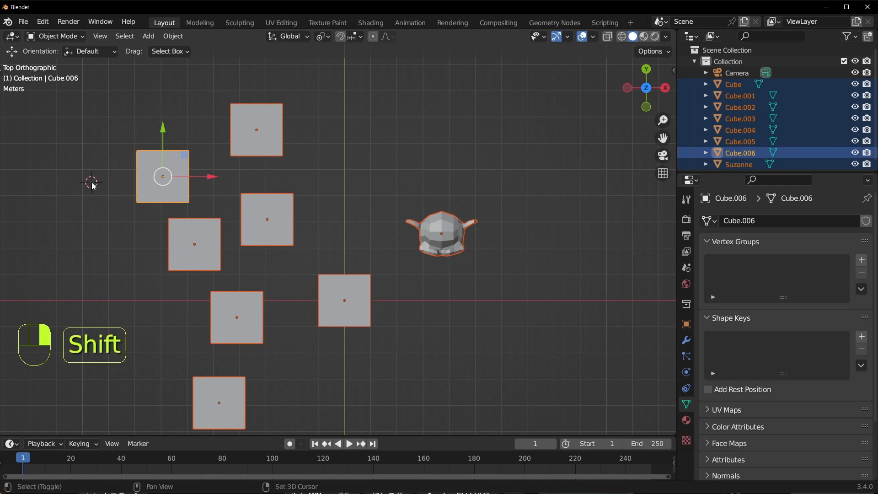
{"action": "right_click", "coordinate": [476, 170], "text": "shift"}
{"action": "right_click", "coordinate": [354, 117], "text": "shift"}
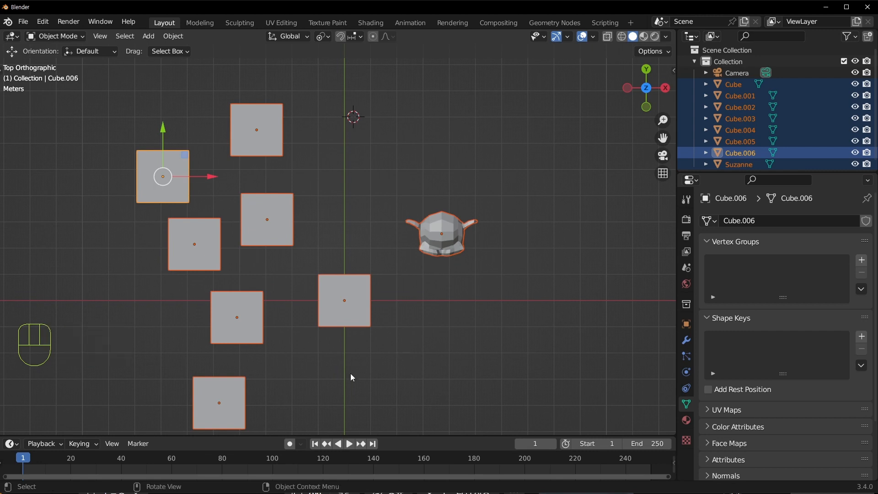
Keep Active Element as the pivot and make various cubes active in turn within the selection, ending with the monkey.
{"action": "left_click", "coordinate": [324, 37]}
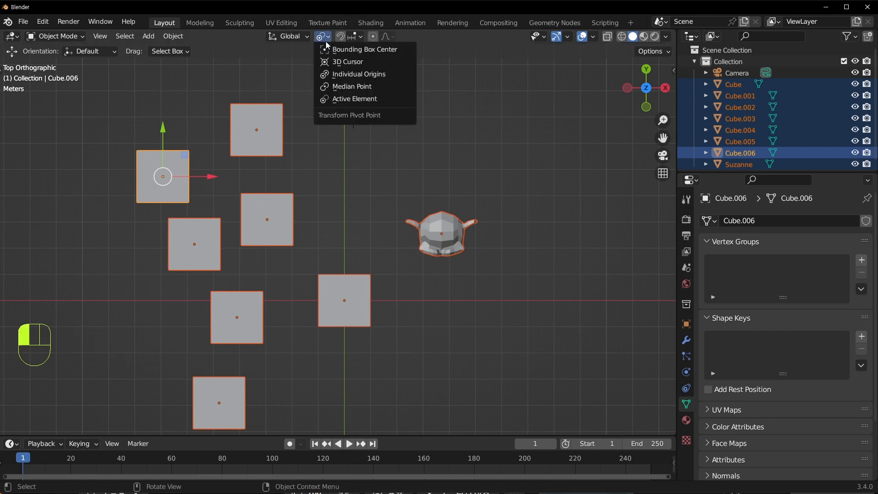
{"action": "left_click", "coordinate": [365, 99]}
{"action": "left_click", "coordinate": [209, 248], "text": "shift"}
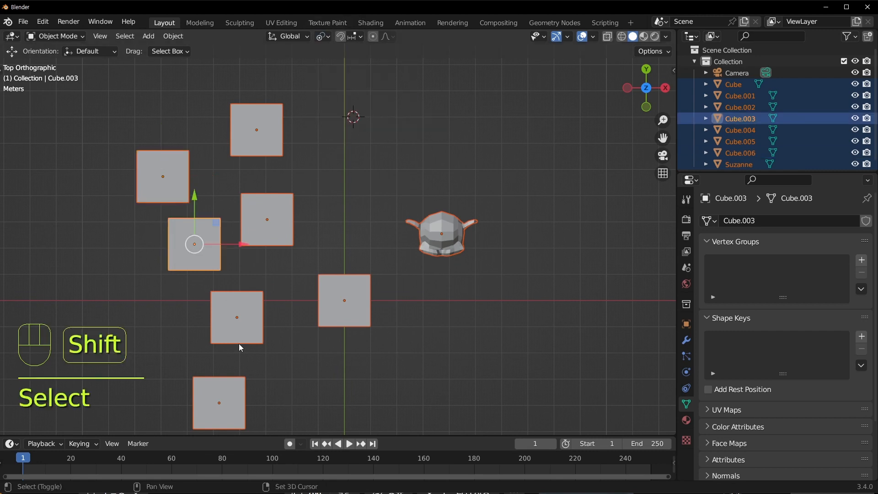
{"action": "left_click", "coordinate": [238, 339], "text": "shift"}
{"action": "left_click", "coordinate": [225, 382], "text": "shift"}
{"action": "left_click", "coordinate": [334, 324], "text": "shift"}
{"action": "left_click", "coordinate": [441, 234], "text": "shift"}
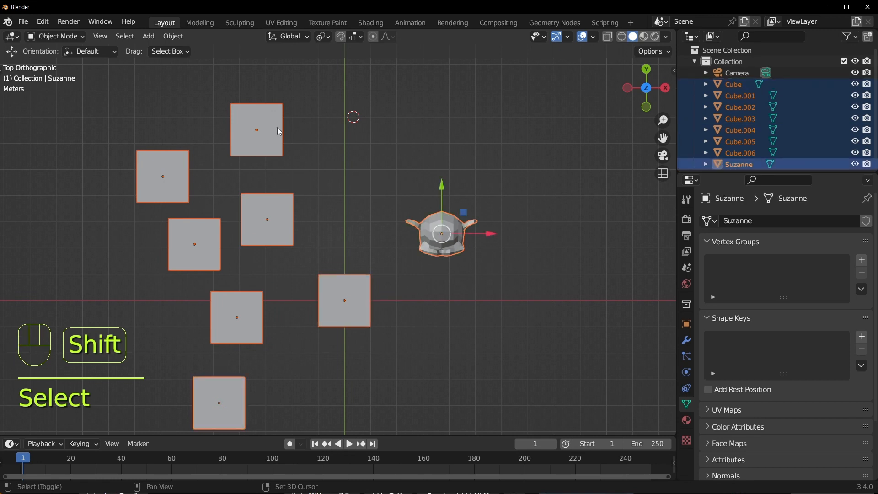
{"action": "left_click", "coordinate": [277, 128], "text": "shift"}
{"action": "left_click_drag", "start_coordinate": [273, 218], "coordinate": [443, 237], "text": "shift"}
{"action": "left_click", "coordinate": [443, 237], "text": "shift"}
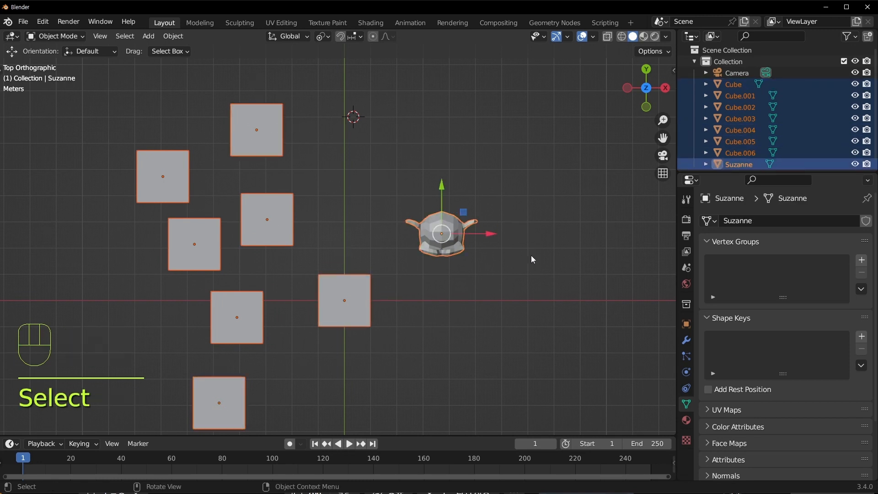
Try rotating and scaling the whole selection around the active monkey, undoing each transformation.
{"action": "key", "text": "r"}
{"action": "key", "text": "ctrl+z"}
{"action": "key", "text": "s"}
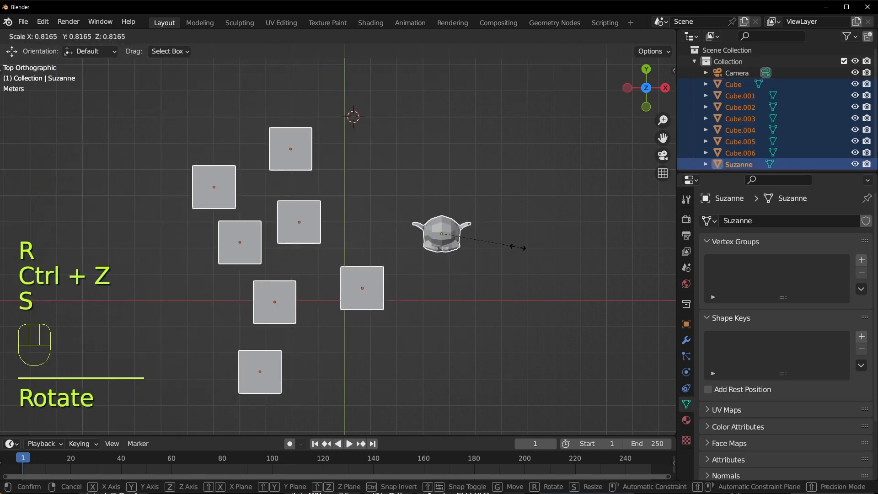
{"action": "left_click", "coordinate": [492, 244]}
{"action": "key", "text": "ctrl+z"}
Set the Transform Pivot Point to Median Point and return to an angled perspective view of the objects.
{"action": "left_click", "coordinate": [322, 36]}
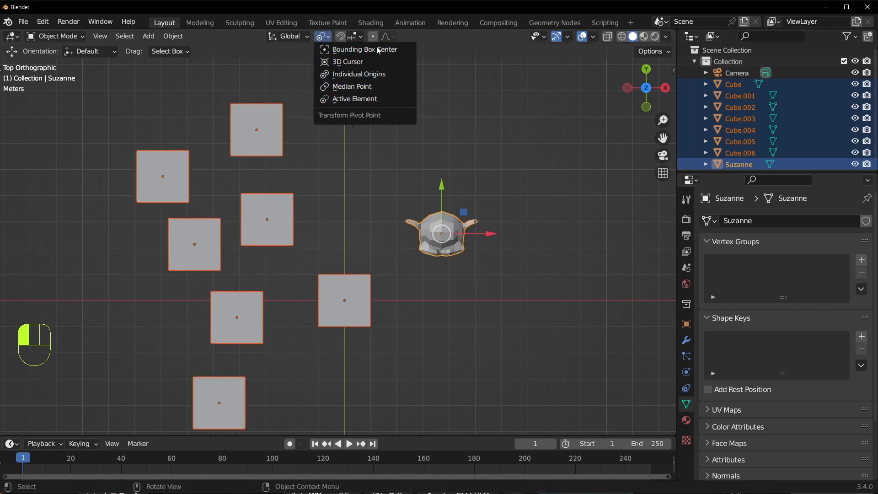
{"action": "mouse_move", "coordinate": [367, 85]}
{"action": "left_mouse_down"}
{"action": "mouse_move", "coordinate": [364, 35]}
{"action": "mouse_move", "coordinate": [352, 117]}
{"action": "mouse_move", "coordinate": [363, 87]}
{"action": "left_mouse_up"}
{"action": "key", "text": "KP_5"}
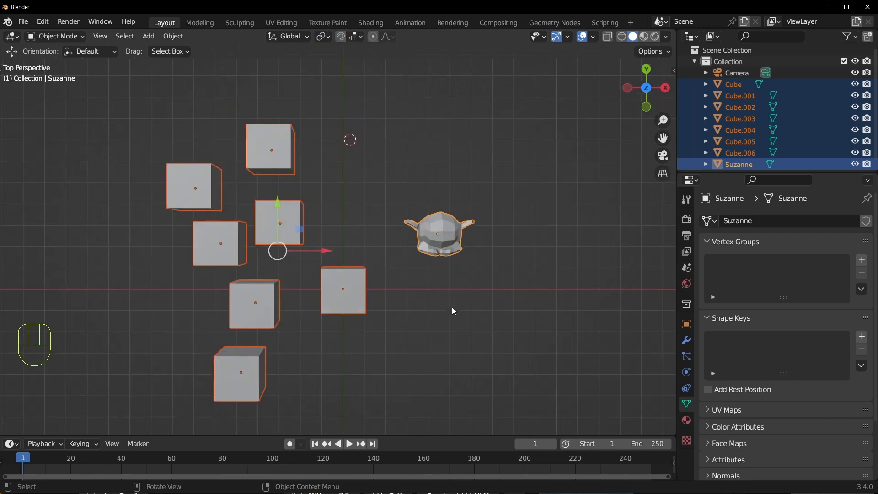
{"action": "middle_click_drag", "start_coordinate": [452, 307], "coordinate": [425, 202]}
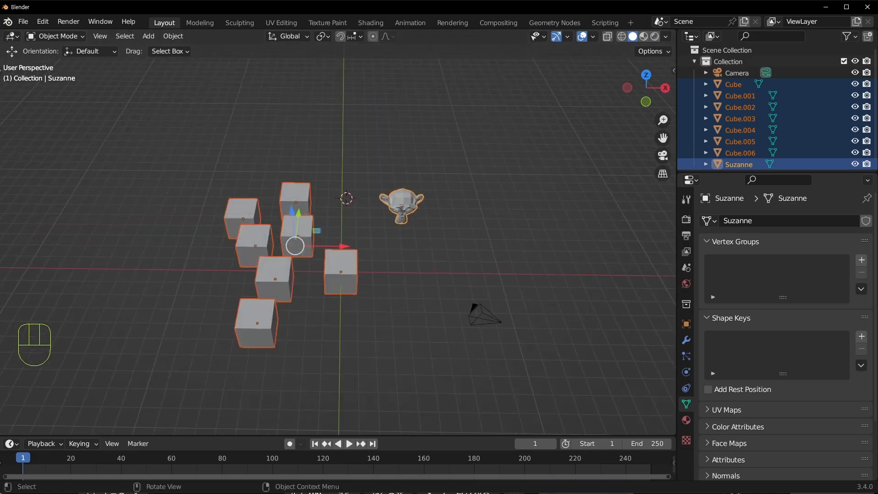